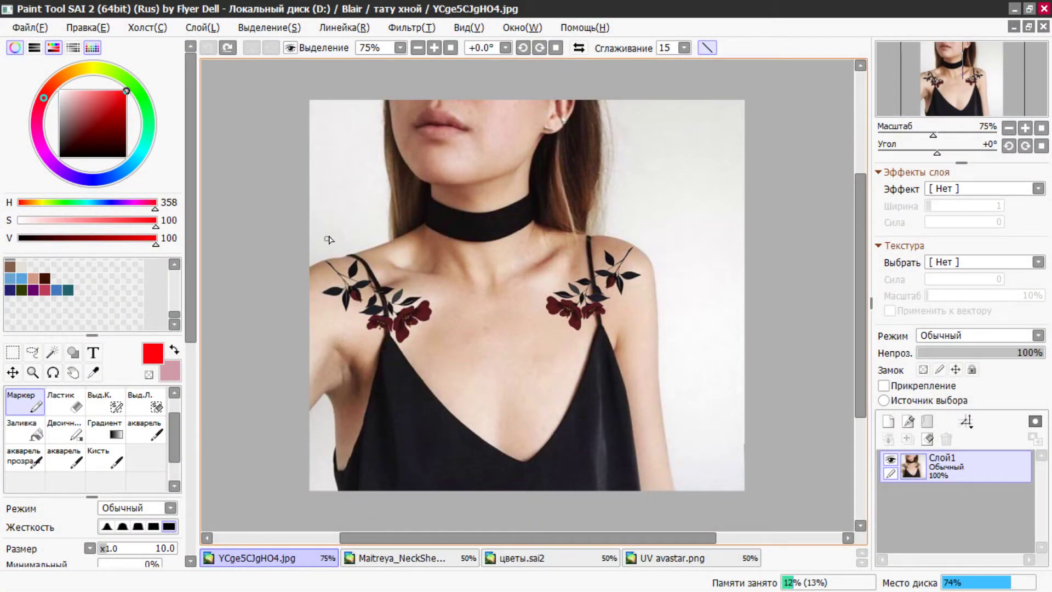
- Draw red marker strokes down the tattoo photo and a red zigzag on the Maitreya_NeckSheath.psd UV template
drag(342, 207, 341, 489)
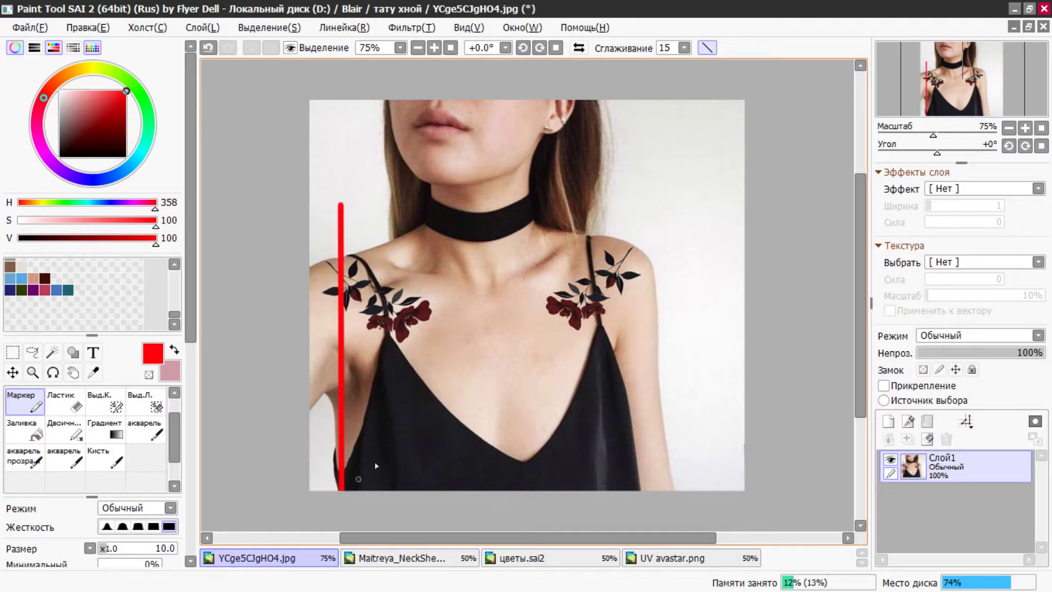
drag(616, 160, 618, 454)
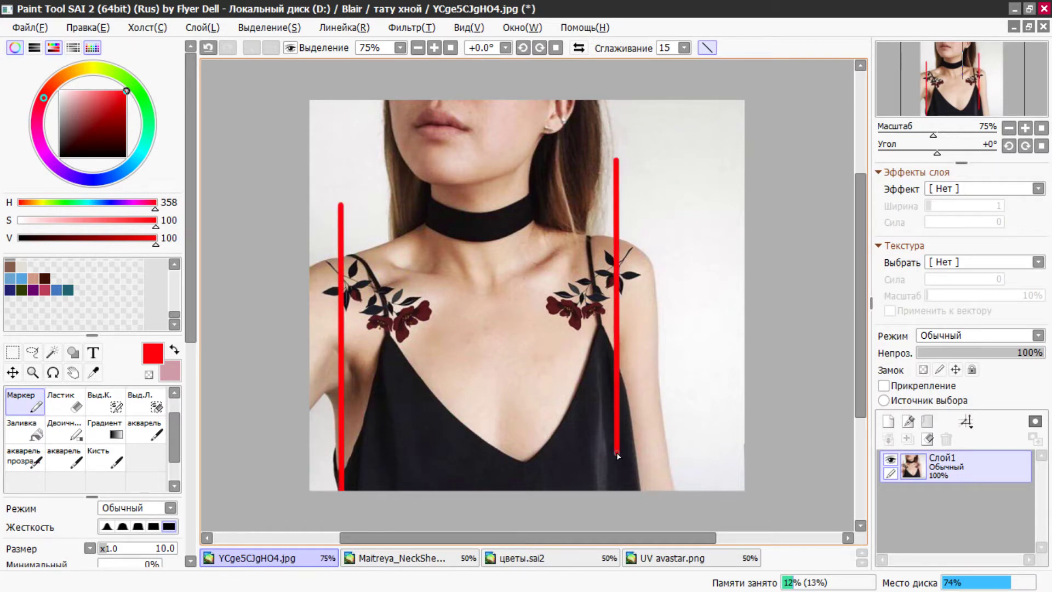
click(399, 559)
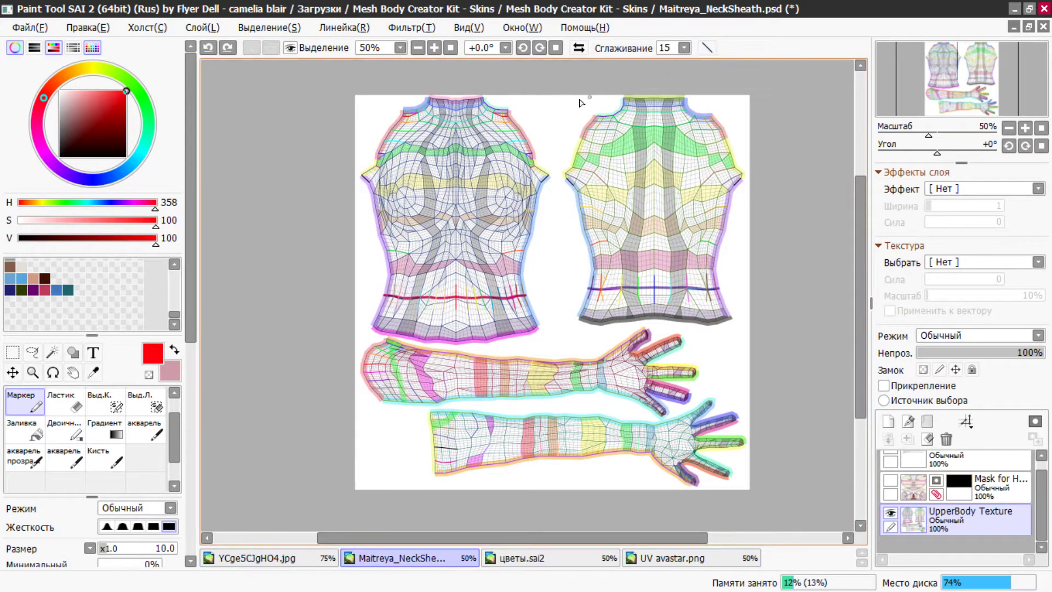
drag(392, 107, 366, 170)
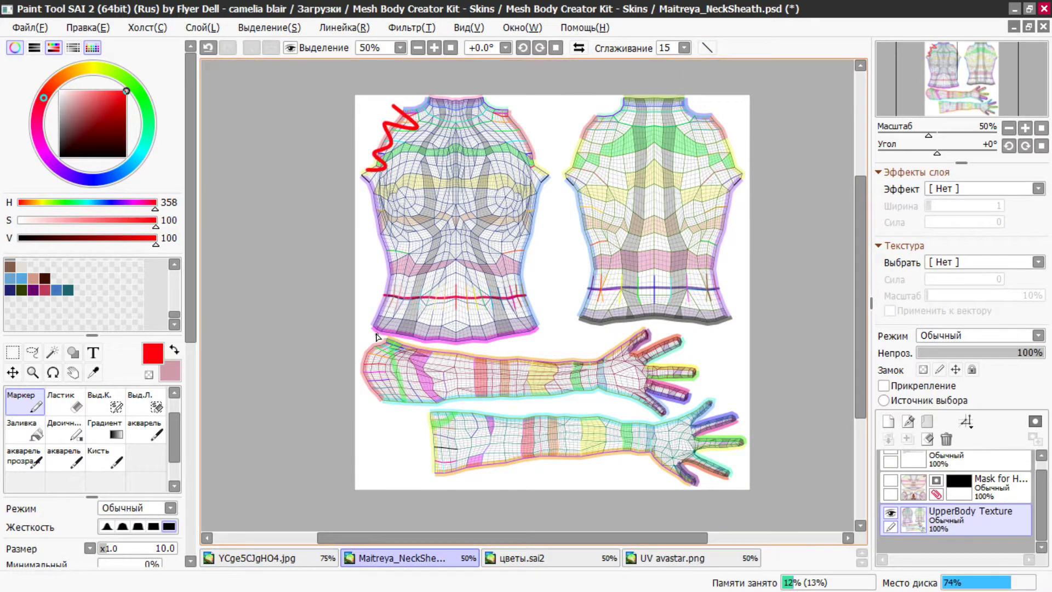
drag(372, 354, 359, 375)
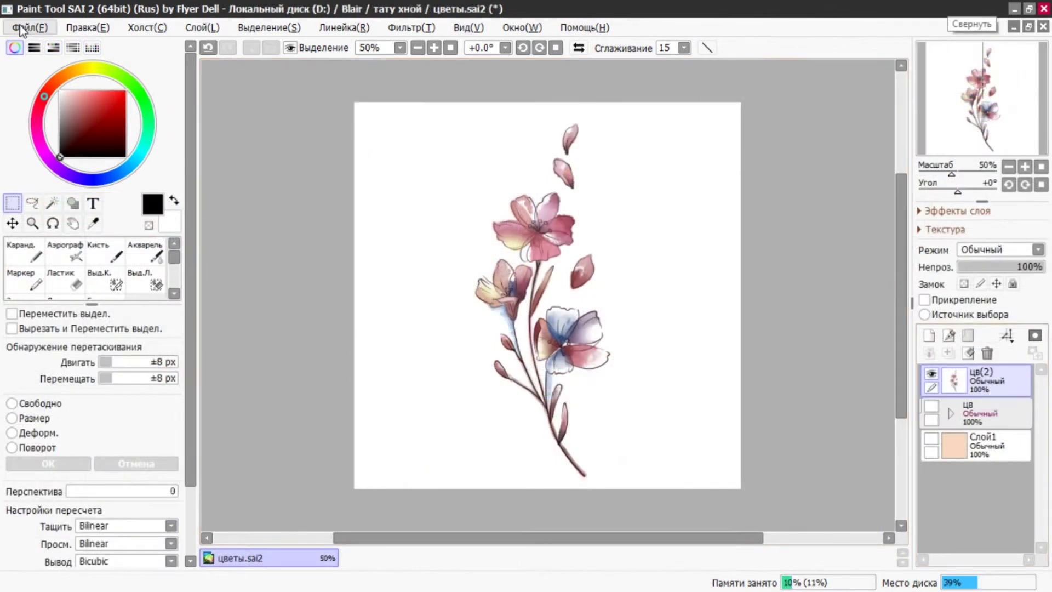
- Save the цветы drawing as a new file with the .png file type
click(22, 28)
click(52, 159)
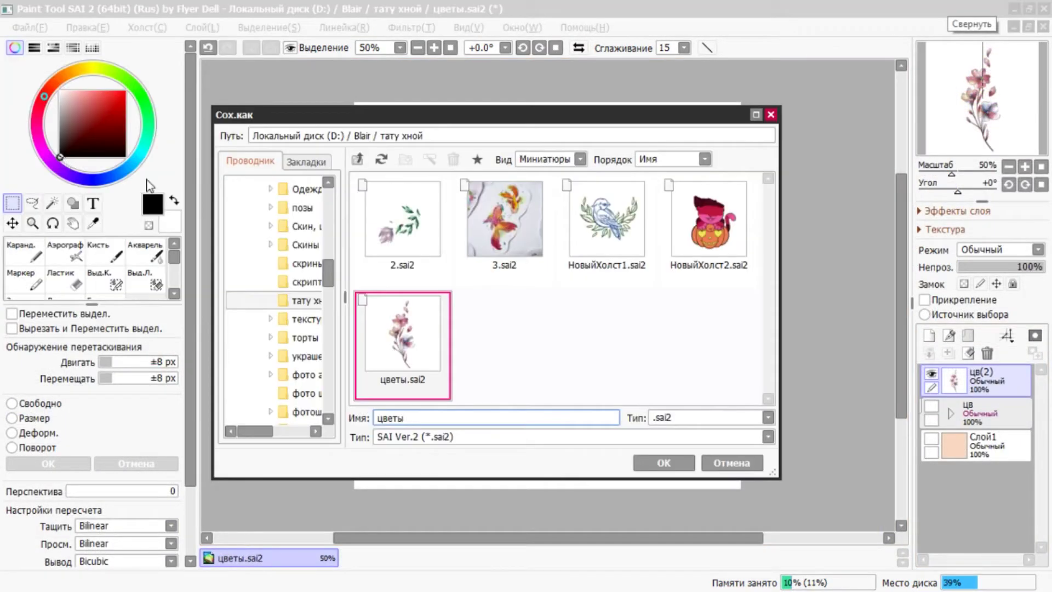
click(768, 417)
click(696, 522)
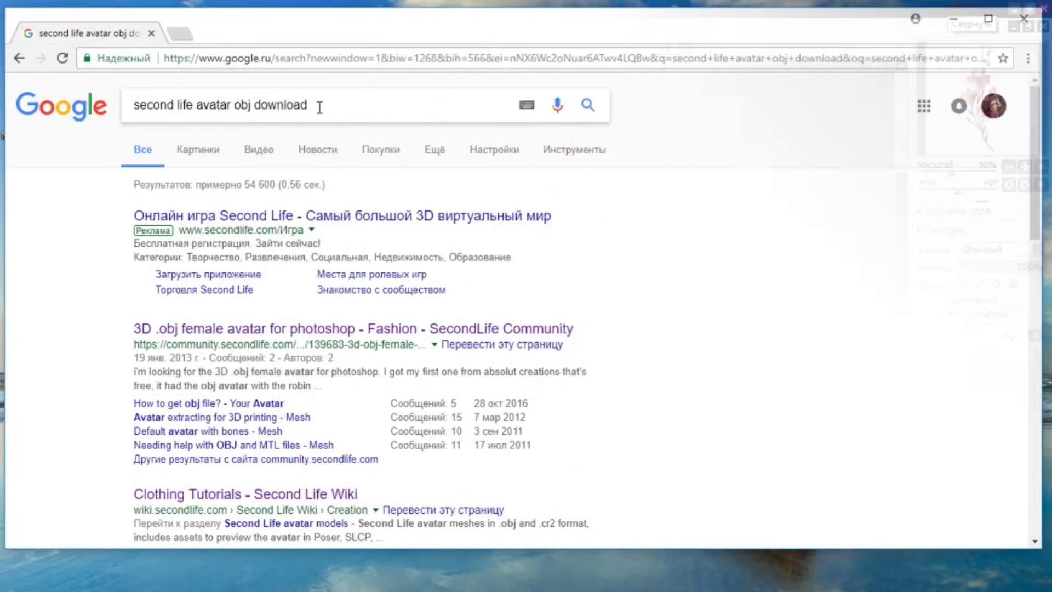
drag(319, 105, 155, 105)
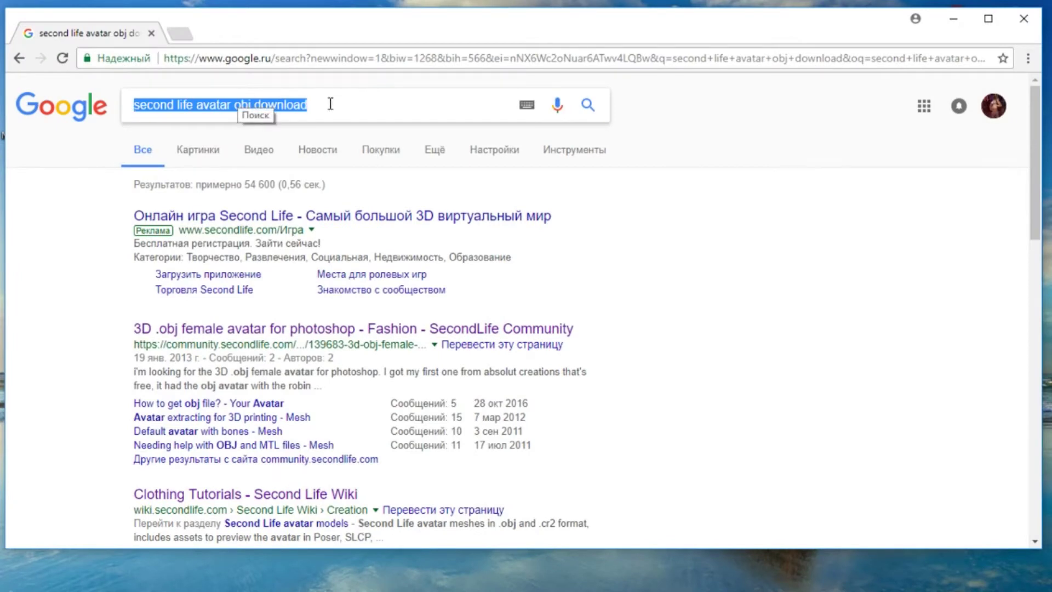
- Open the Clothing Tutorials wiki search result and decline translating the page
click(331, 108)
scroll(610, 235, down, 1)
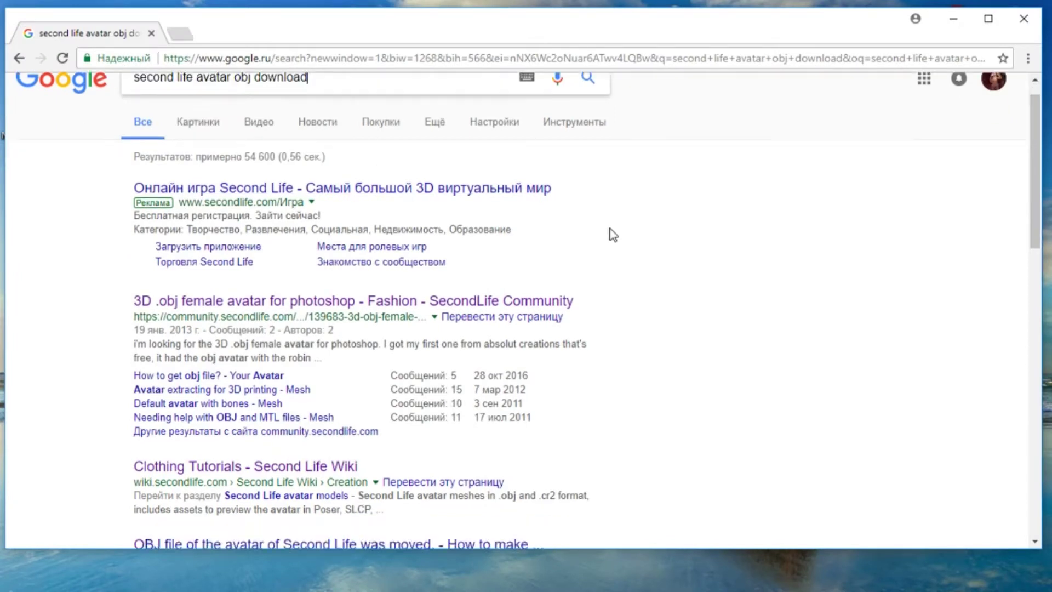
scroll(610, 234, down, 2)
click(274, 351)
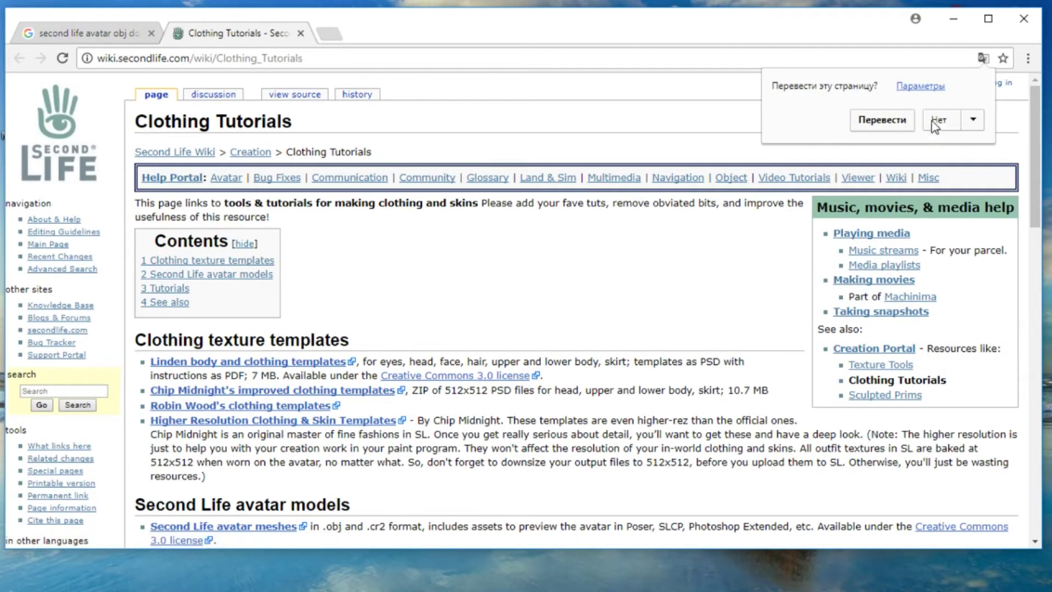
click(935, 125)
scroll(669, 260, down, 3)
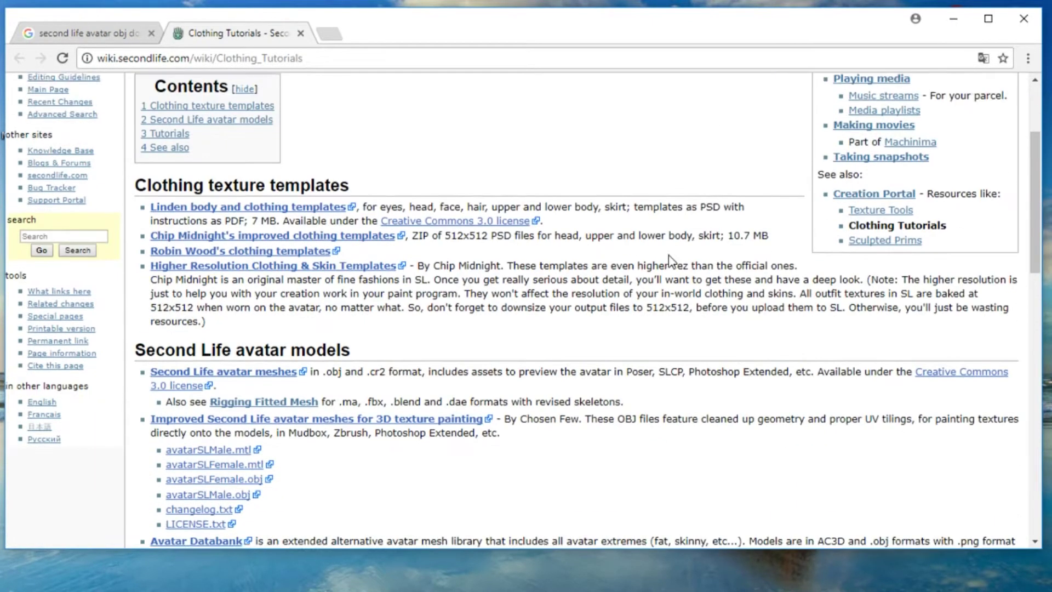
scroll(669, 260, down, 3)
scroll(671, 261, down, 2)
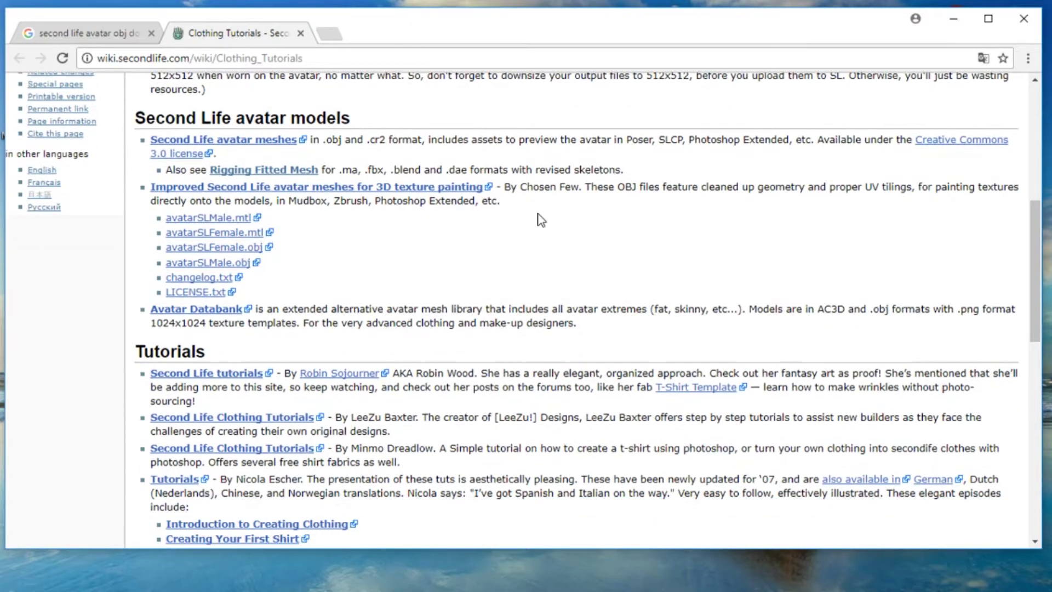
- Follow the wiki's link to the Avatar Databank site
click(220, 310)
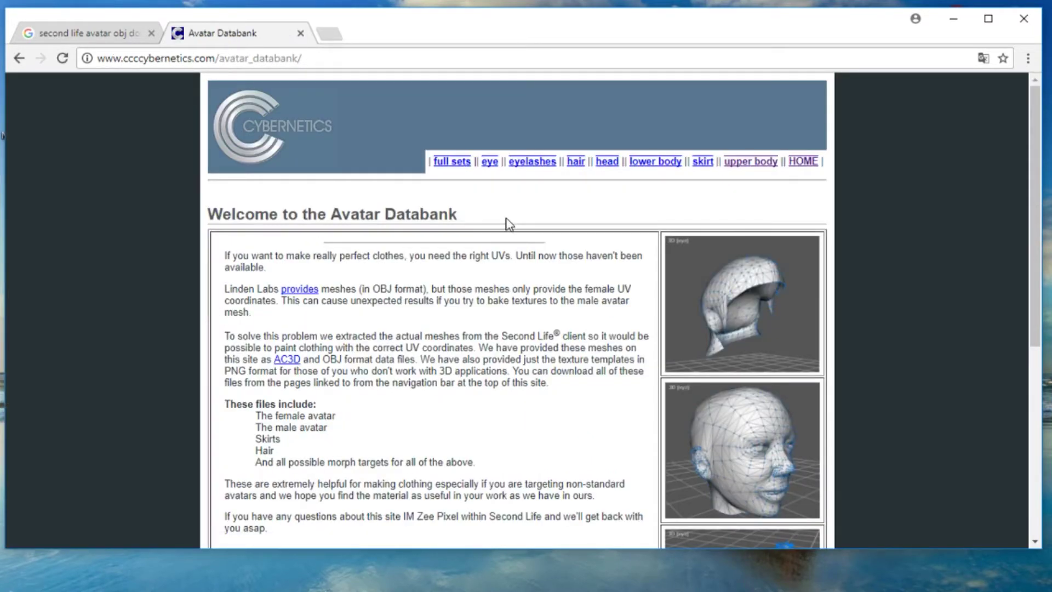
scroll(506, 218, down, 3)
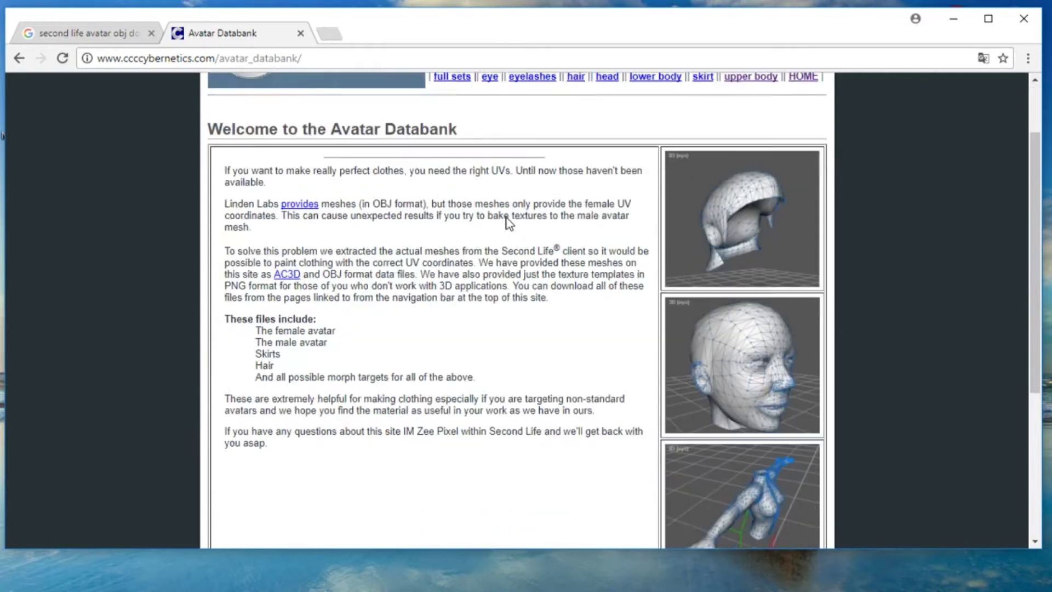
scroll(506, 218, down, 3)
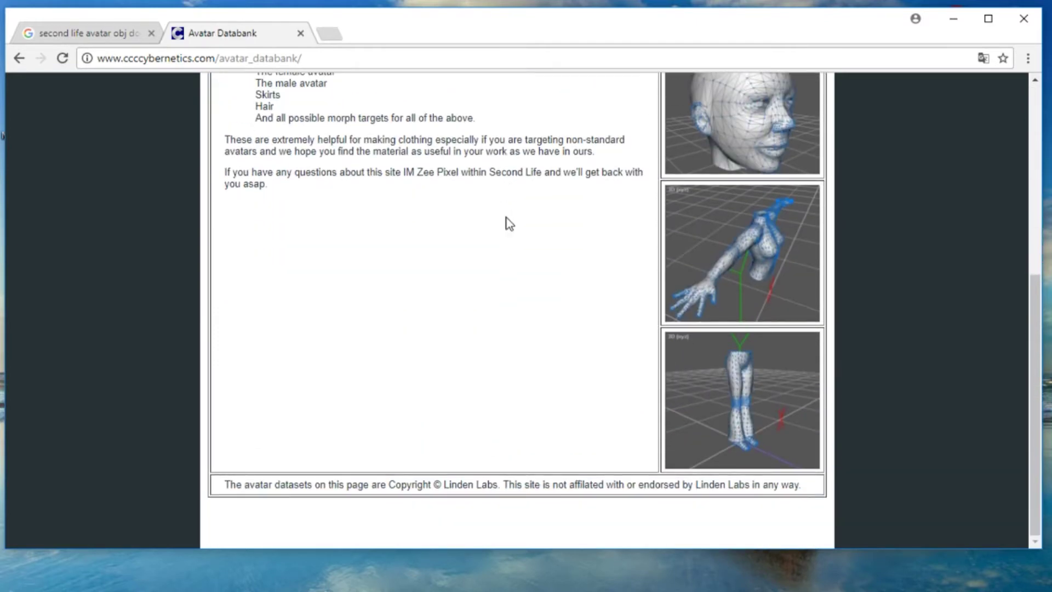
scroll(507, 222, up, 3)
scroll(507, 222, up, 3)
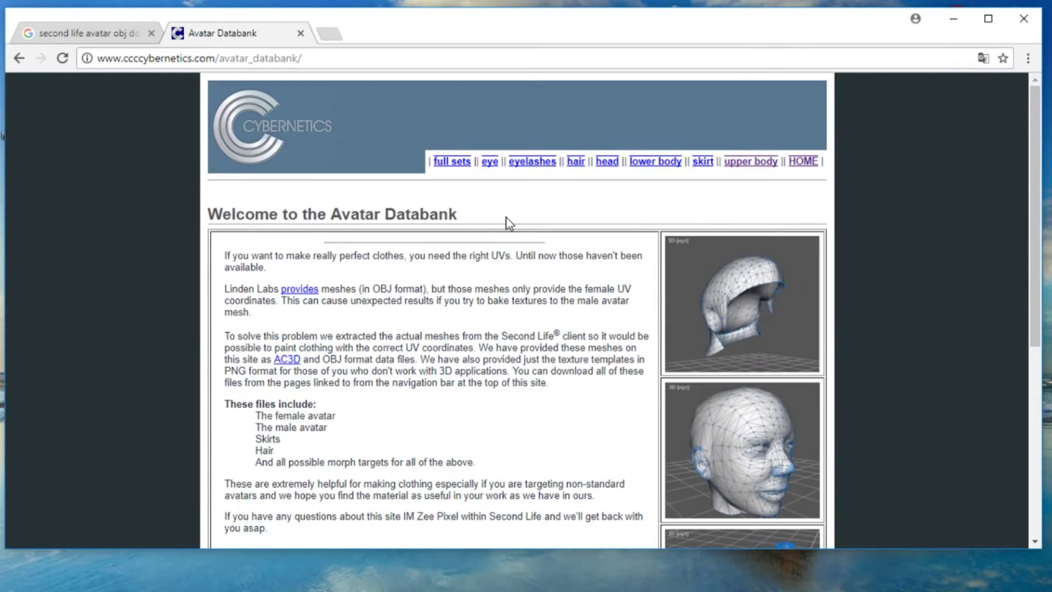
- Go to the Avatar Databank's upper body page listing OBJ meshes and .png templates
click(738, 163)
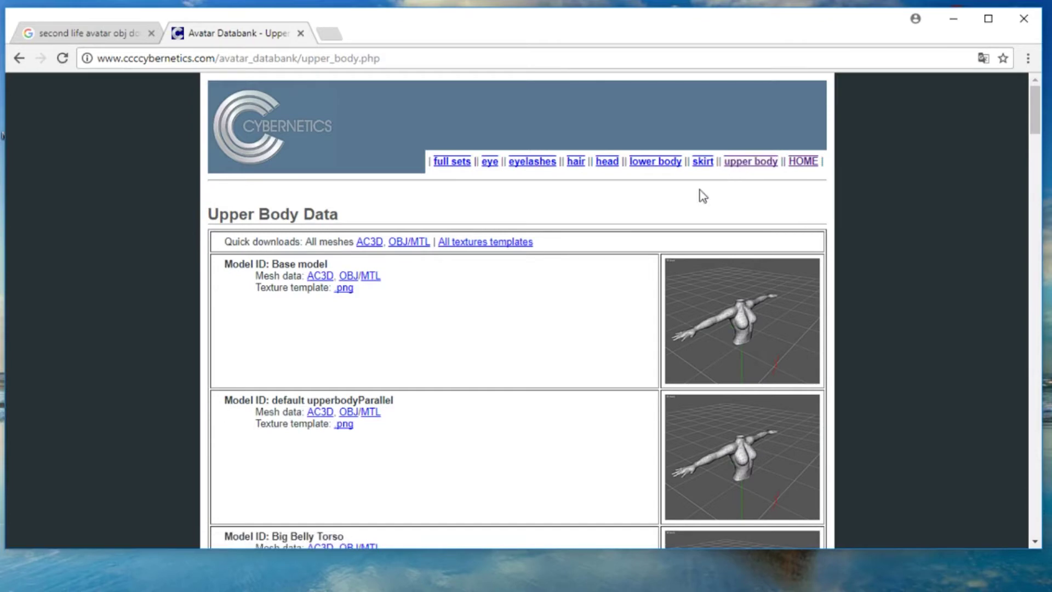
scroll(622, 241, down, 3)
scroll(622, 241, down, 3)
scroll(622, 241, down, 3)
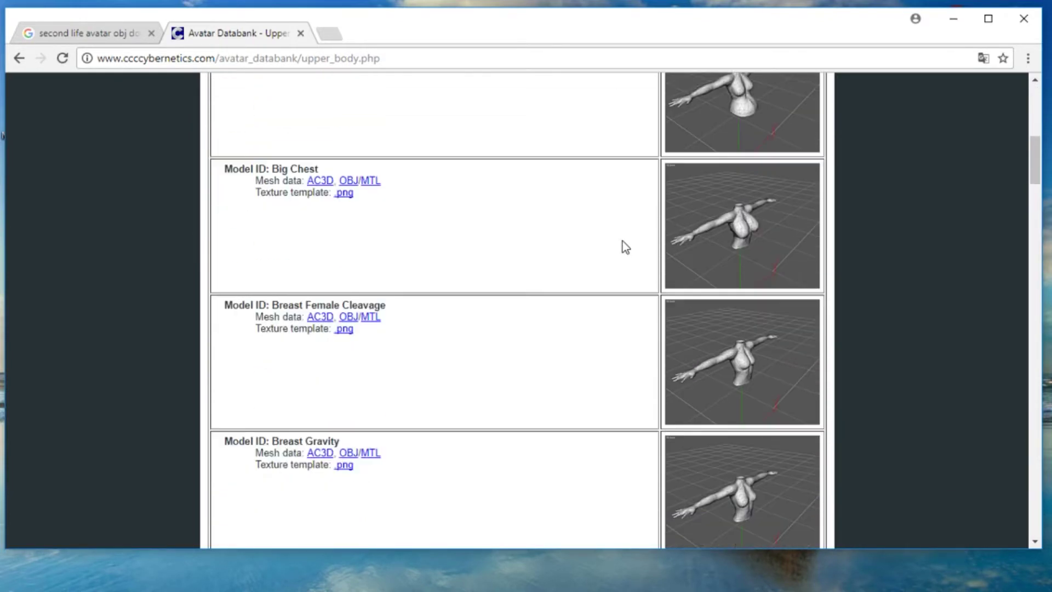
scroll(623, 241, down, 3)
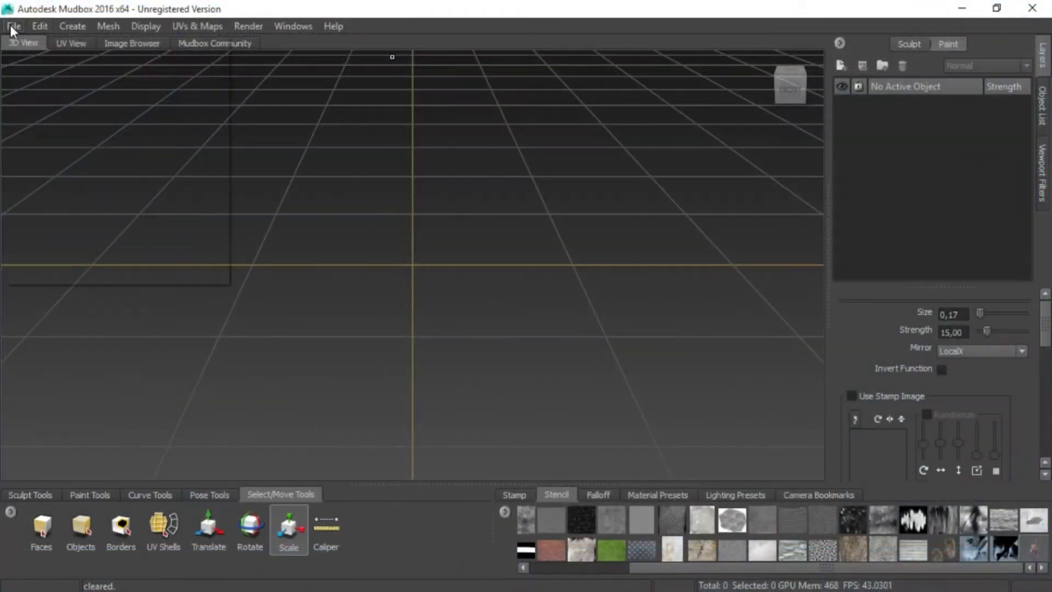
click(11, 26)
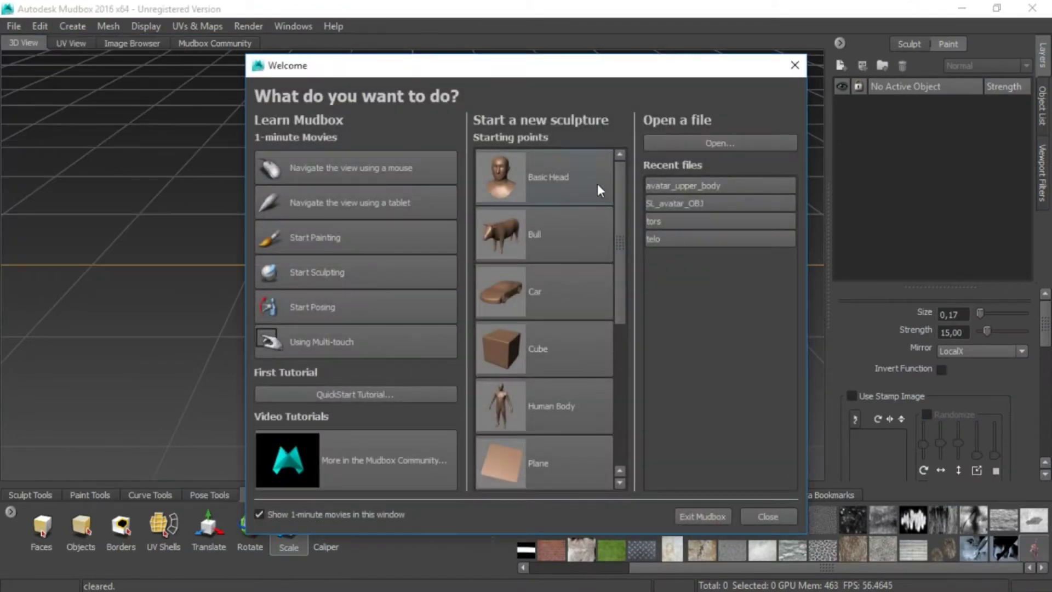
- Open avatar_upper_body.obj from the Mudbox Welcome window
click(699, 146)
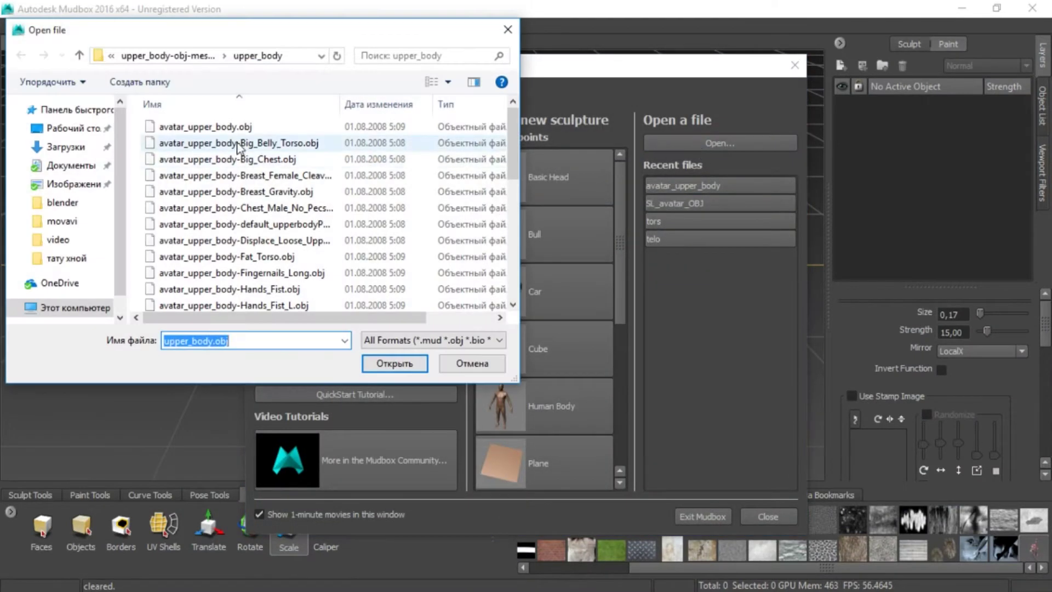
click(236, 128)
click(390, 363)
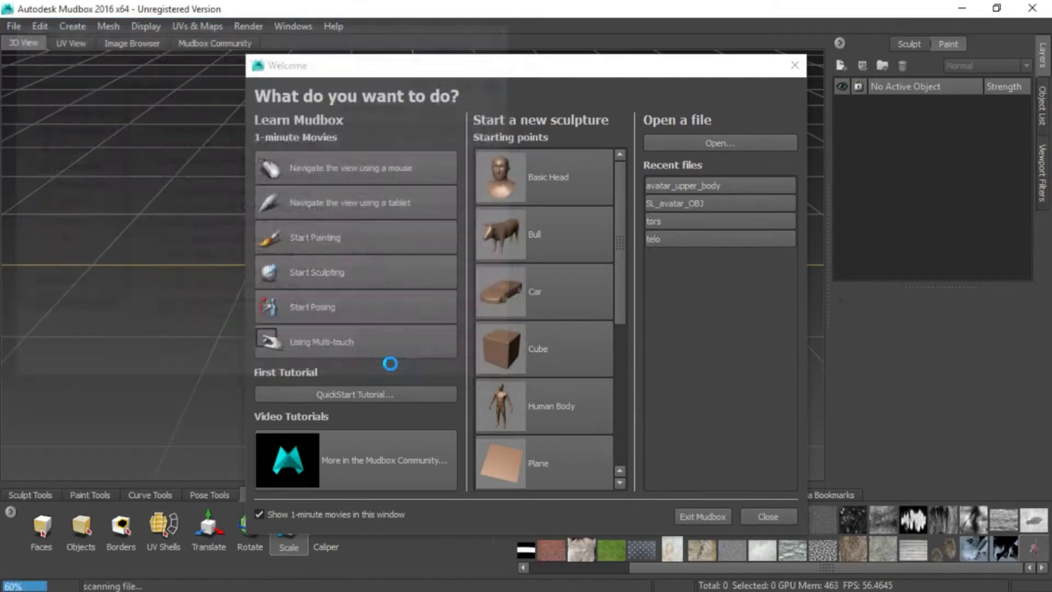
- Zoom and orbit the torso, then snap the view cube to a straight front view
scroll(408, 271, up, 2)
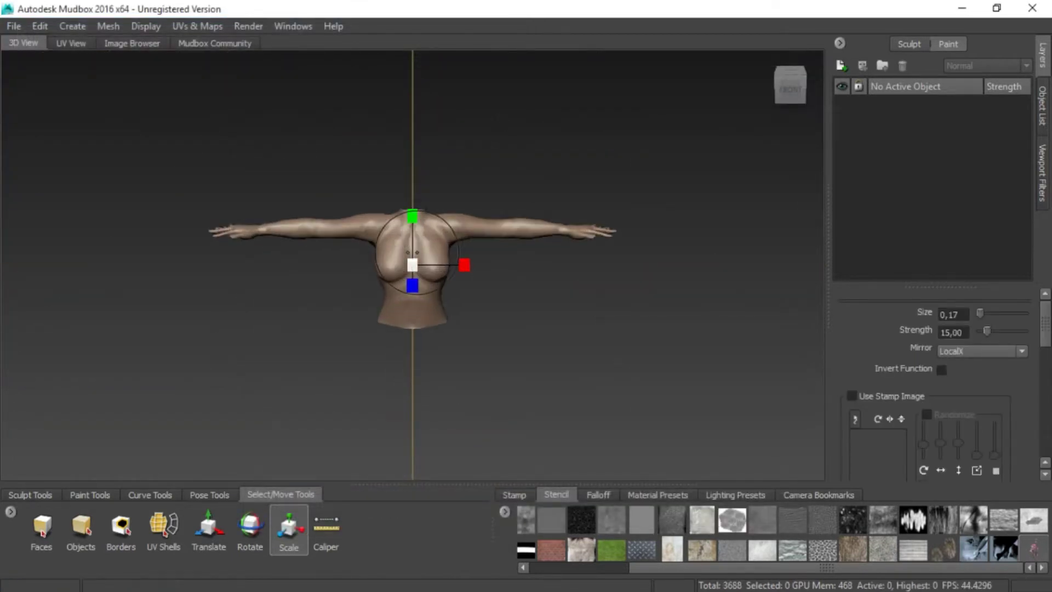
scroll(413, 263, up, 2)
scroll(422, 249, up, 3)
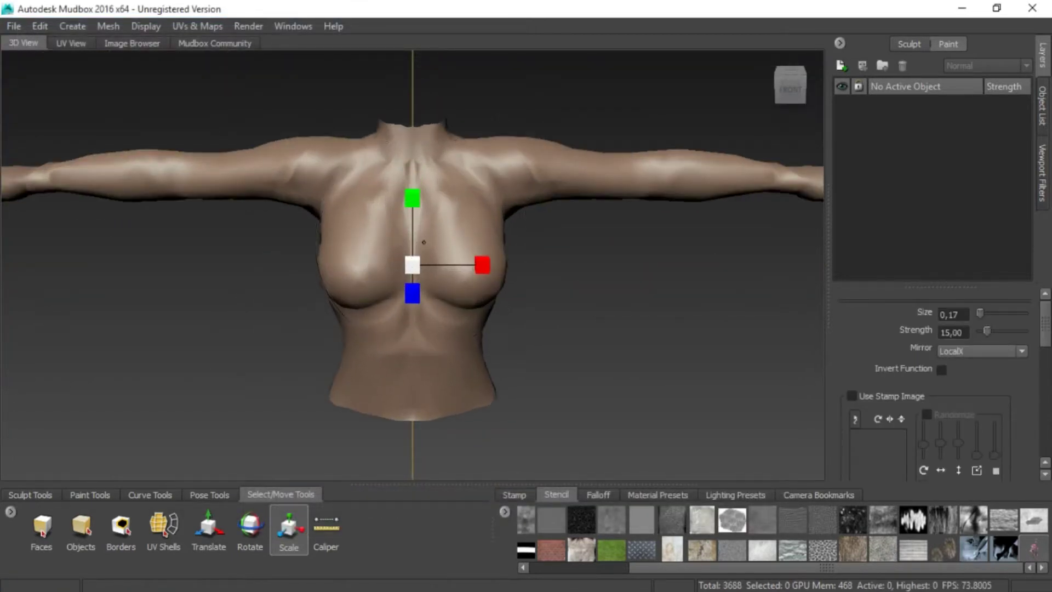
scroll(414, 251, up, 2)
scroll(417, 253, up, 1)
scroll(426, 255, down, 2)
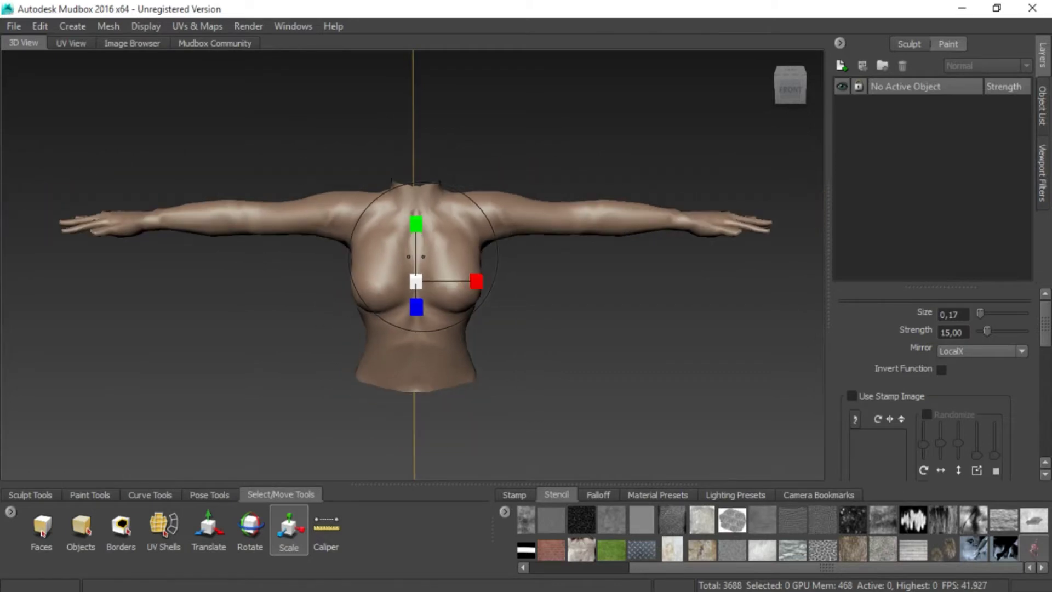
scroll(423, 256, up, 1)
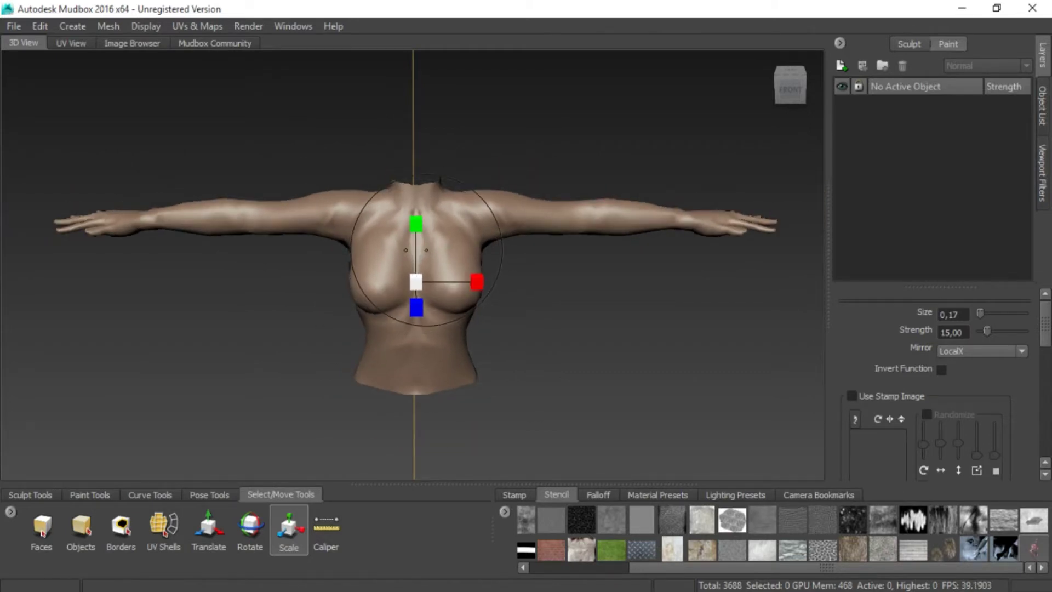
mouse_move(423, 257)
alt+mouse_down()
mouse_move(587, 301)
mouse_move(526, 285)
mouse_move(497, 234)
mouse_move(510, 193)
alt+mouse_up()
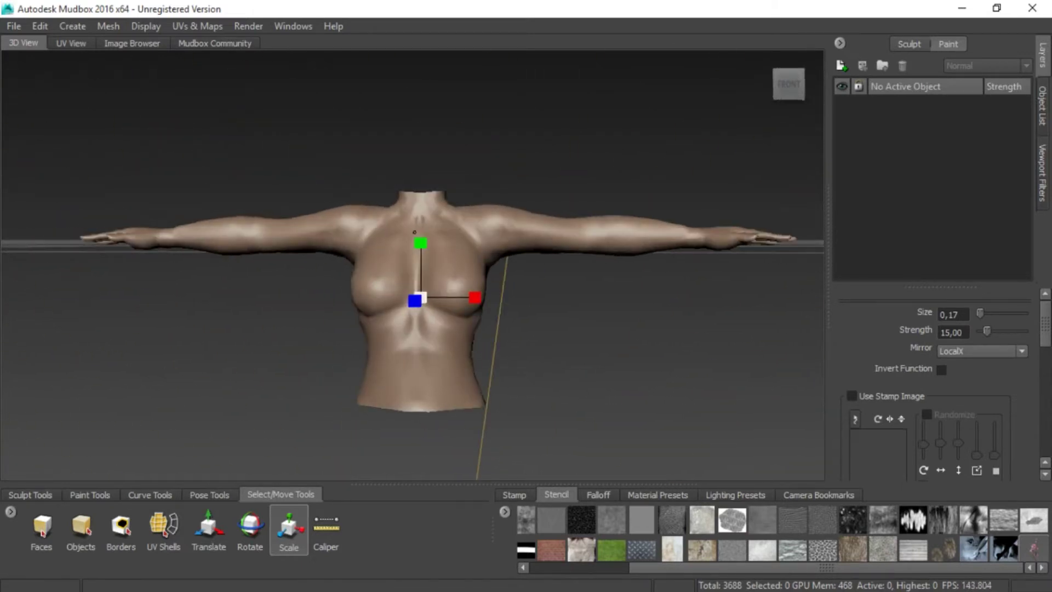
click(788, 88)
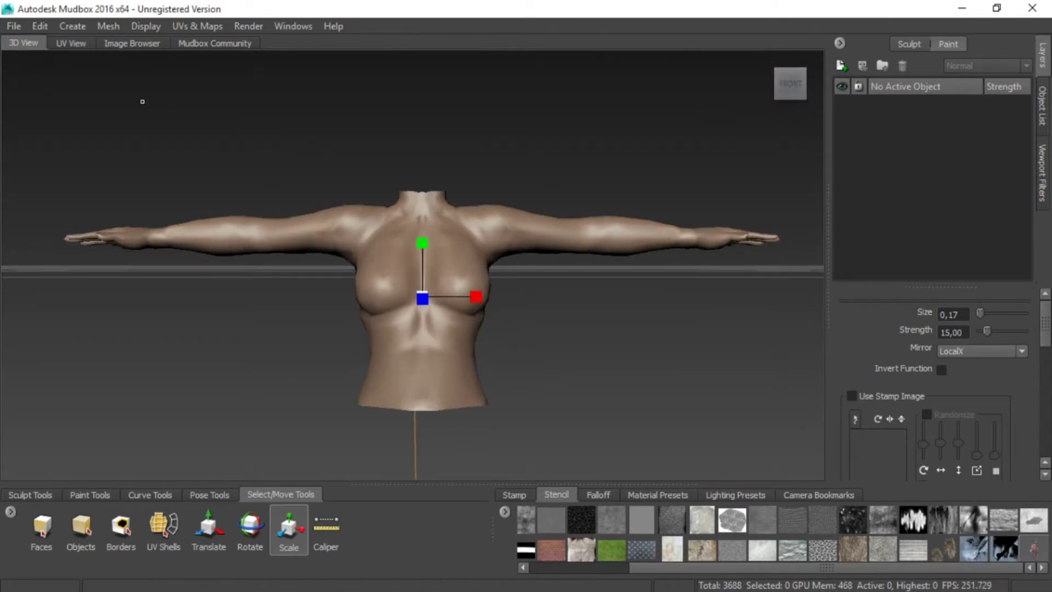
- Inspect the model's UV layout, then return to the 3D View with the Translate tool (W)
click(75, 44)
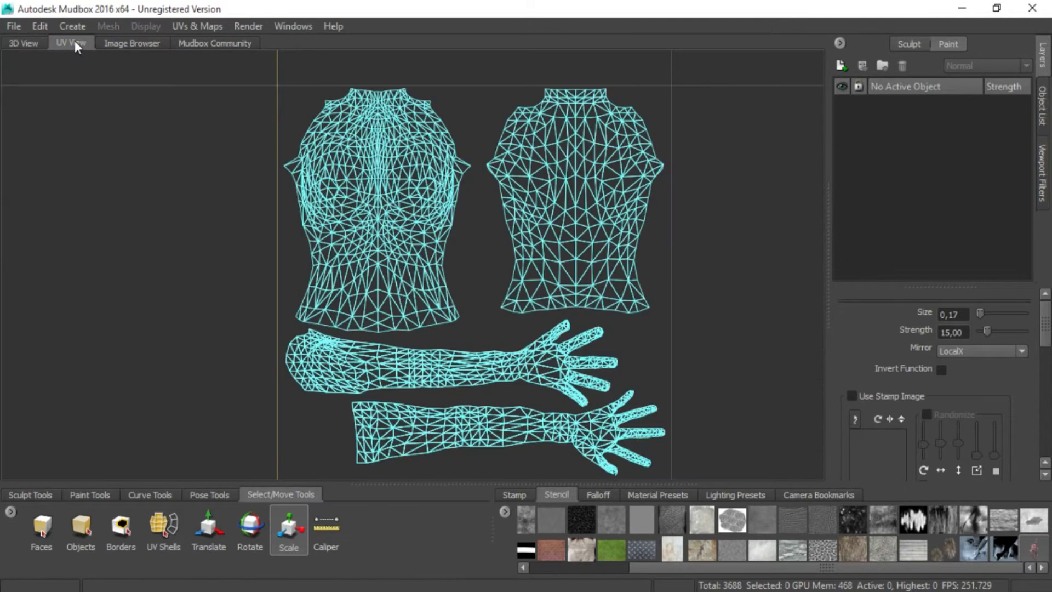
scroll(349, 274, down, 3)
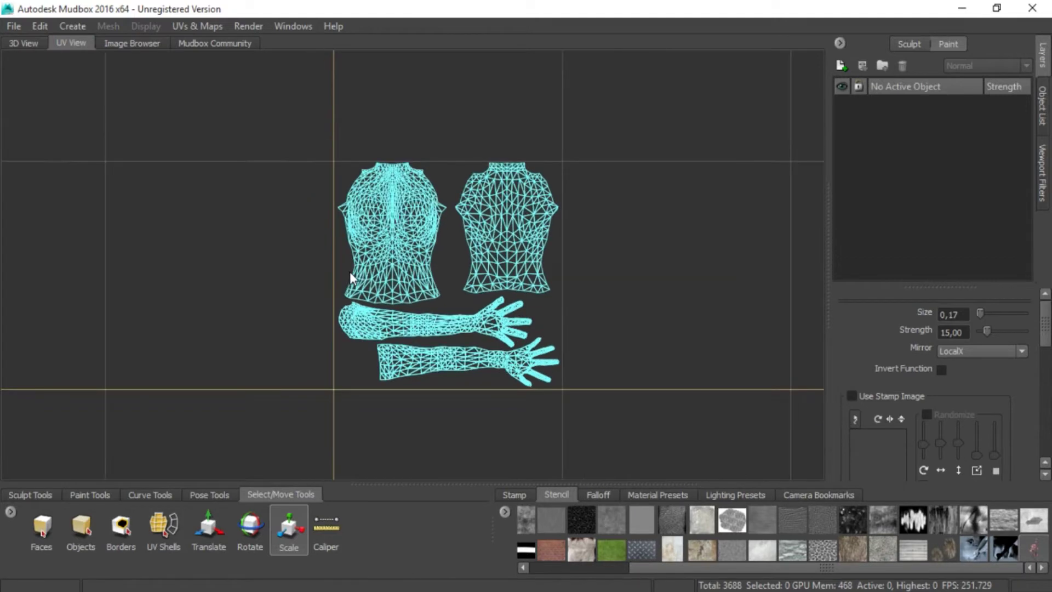
scroll(350, 271, up, 3)
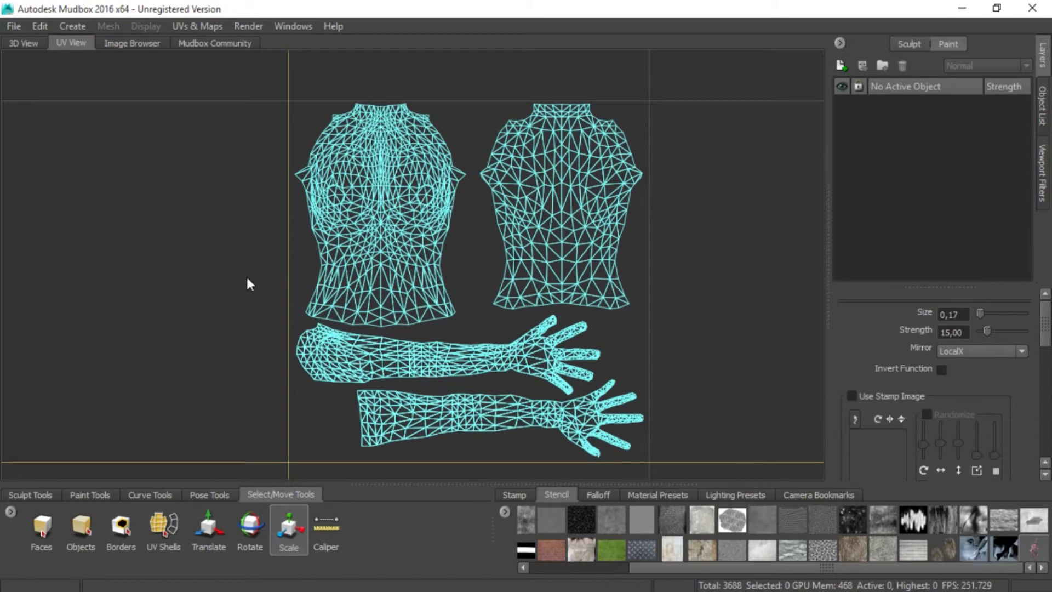
key(w)
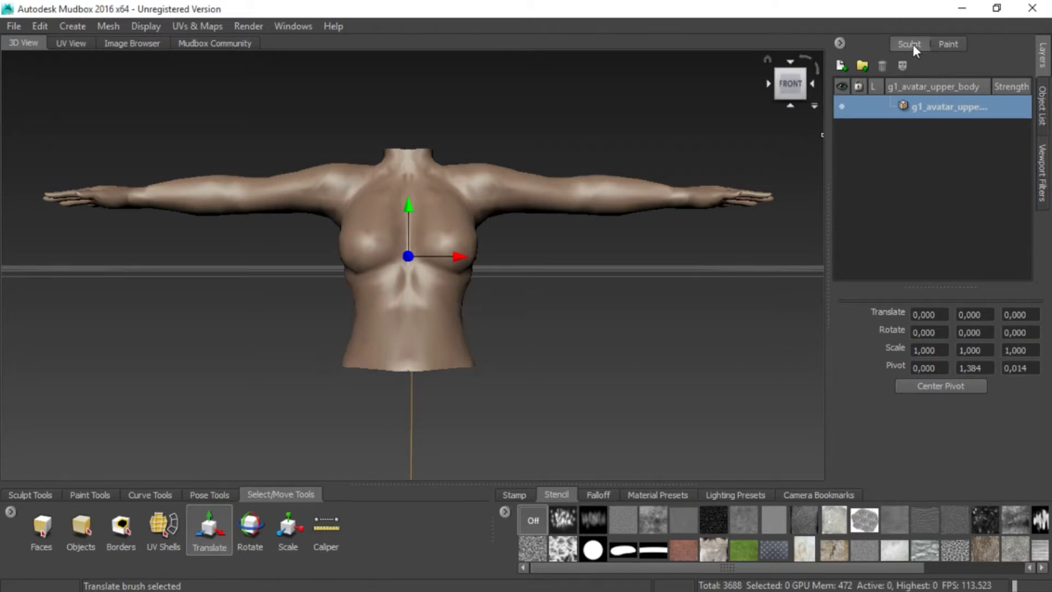
- Show the Paint layers in the Layers panel and the Paint Tools tray
click(944, 43)
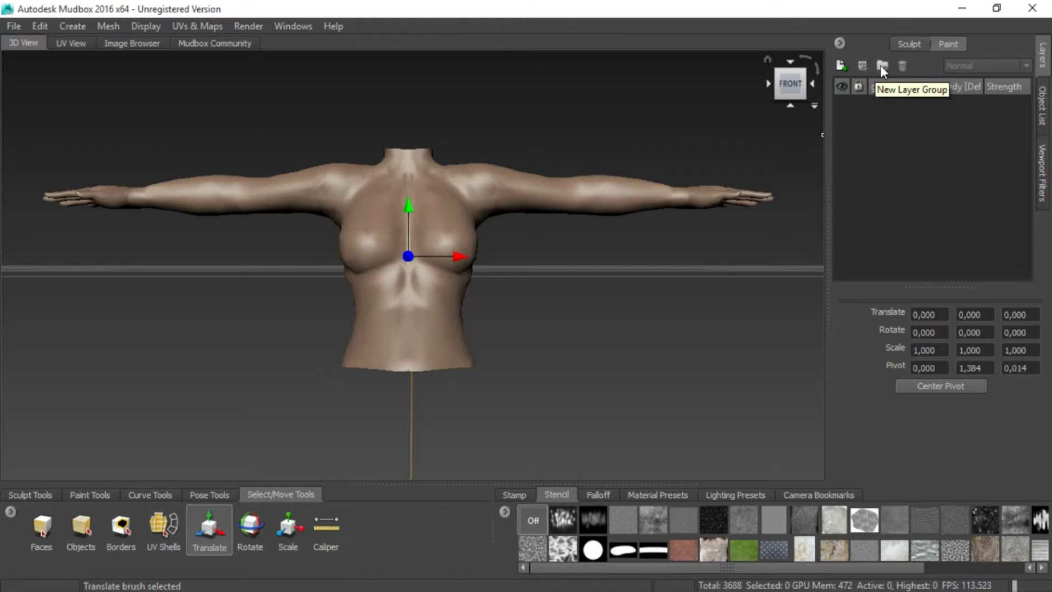
click(86, 496)
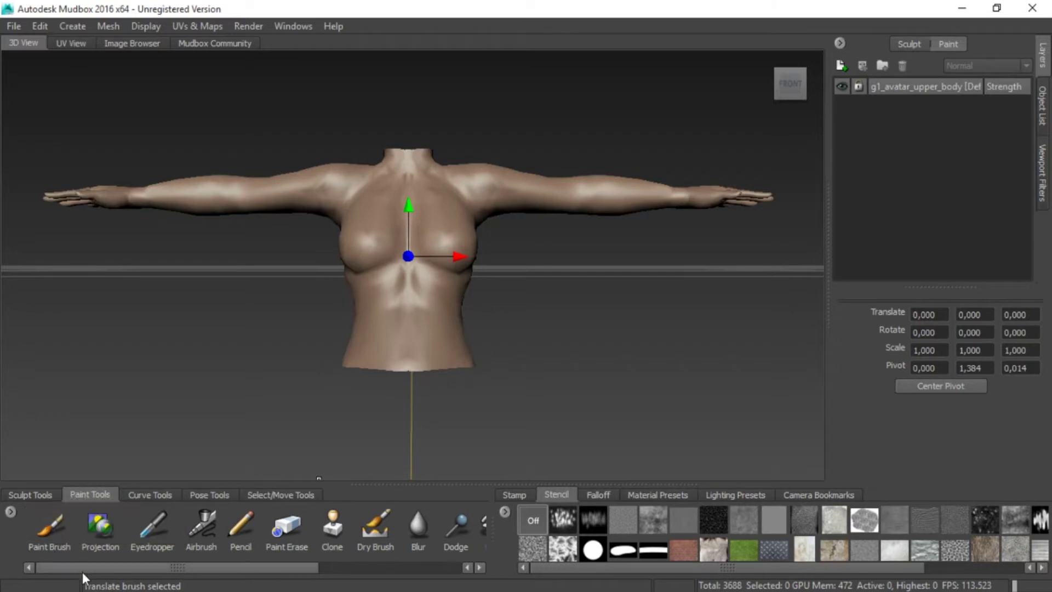
- Activate the Projection paint tool and show the Stamp tab of the image tray
click(65, 544)
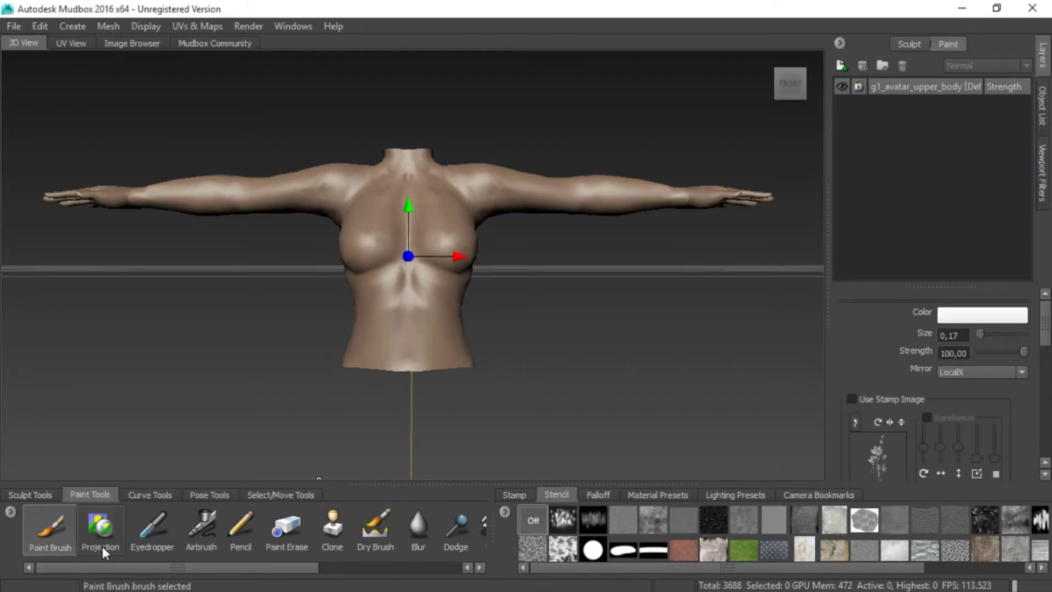
click(102, 546)
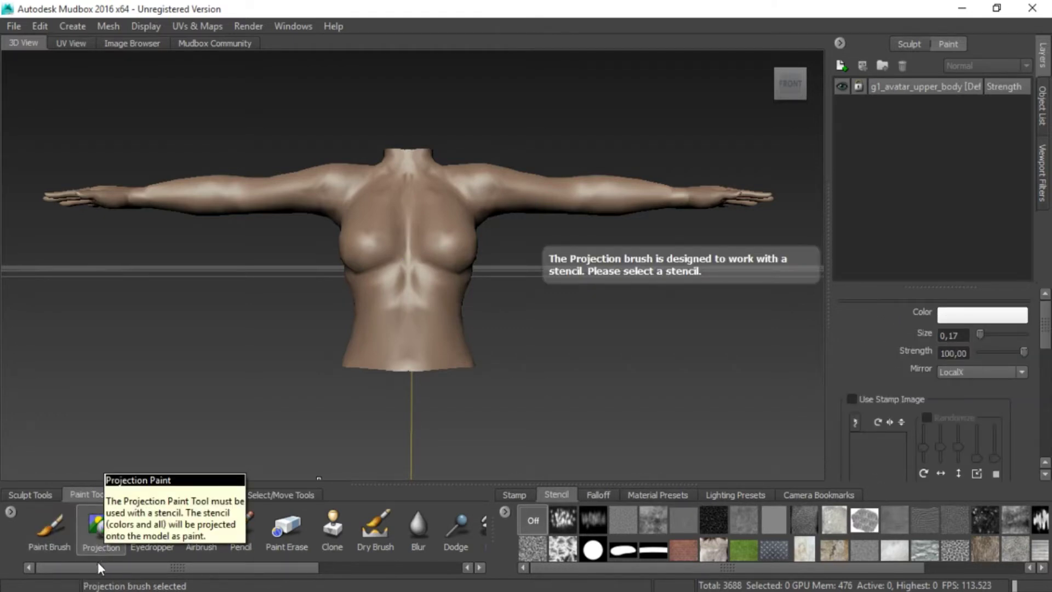
drag(90, 566, 257, 582)
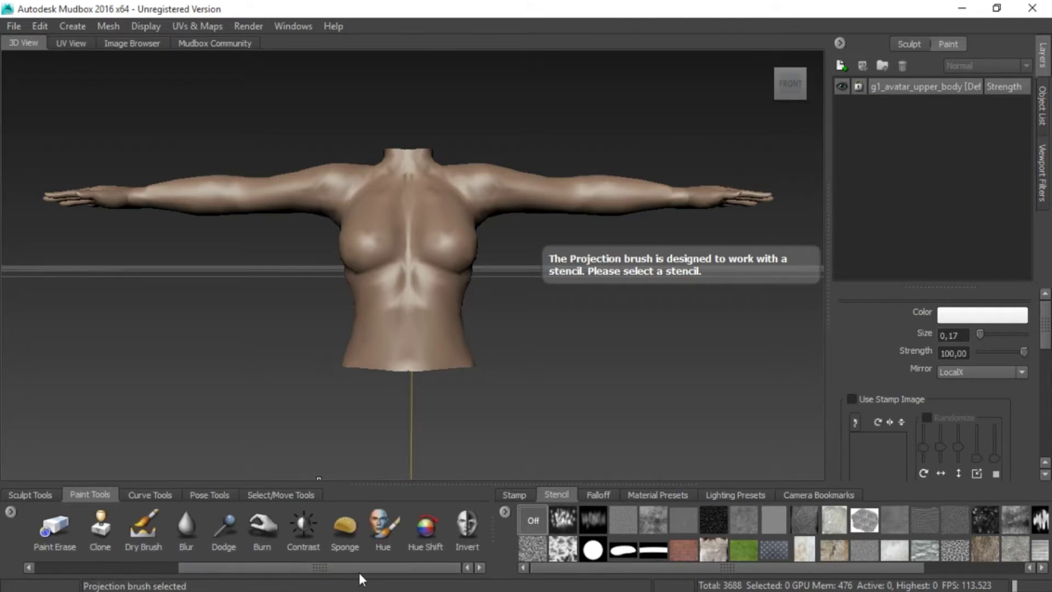
drag(359, 570, 194, 570)
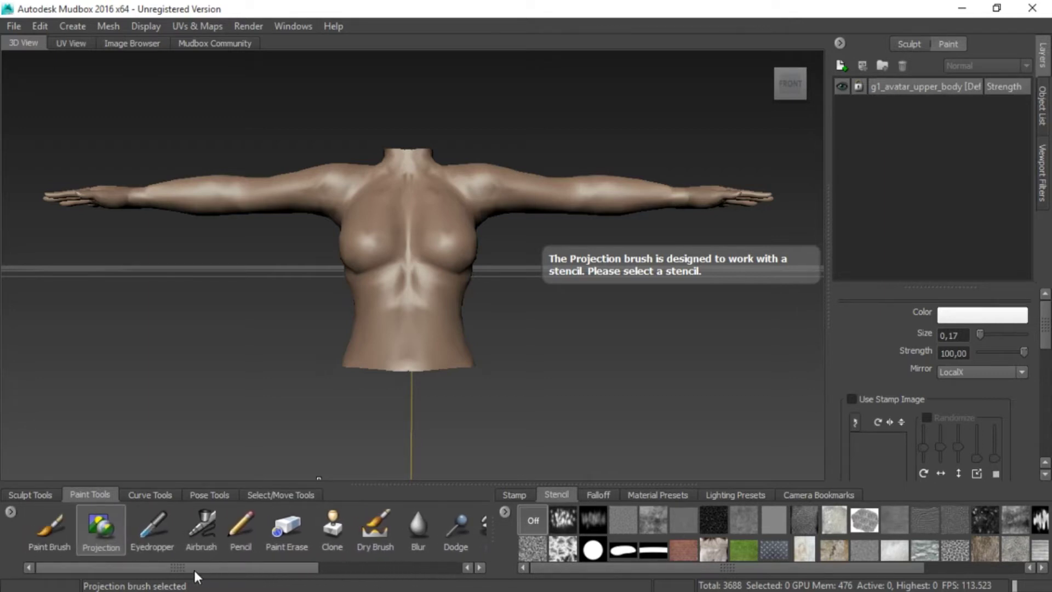
click(514, 495)
- Add цветы.png as a stencil and lay it over the avatar torso
click(560, 497)
click(508, 513)
click(524, 521)
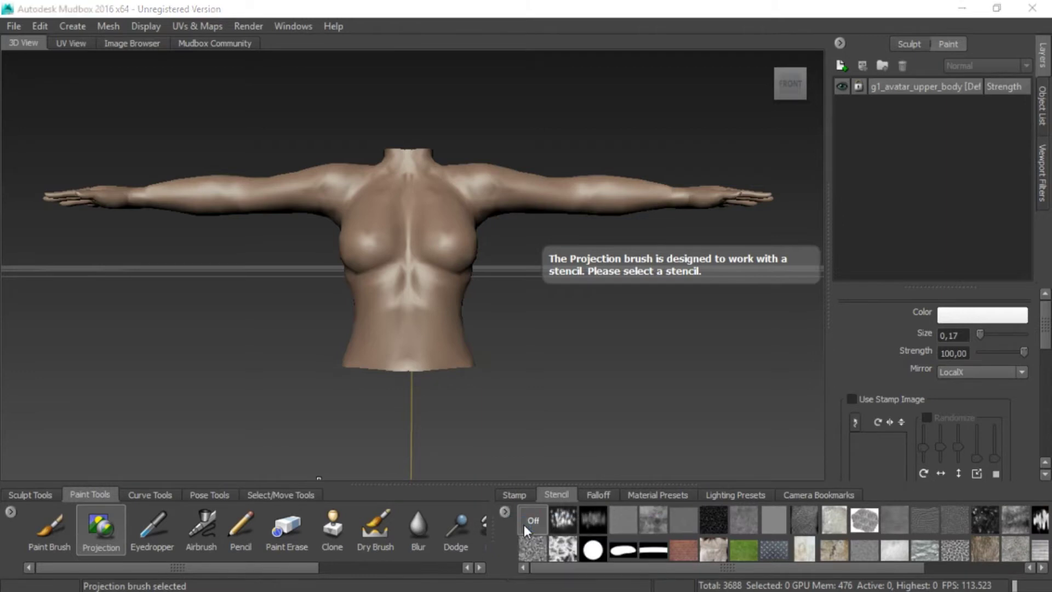
drag(512, 114, 511, 300)
double_click(388, 319)
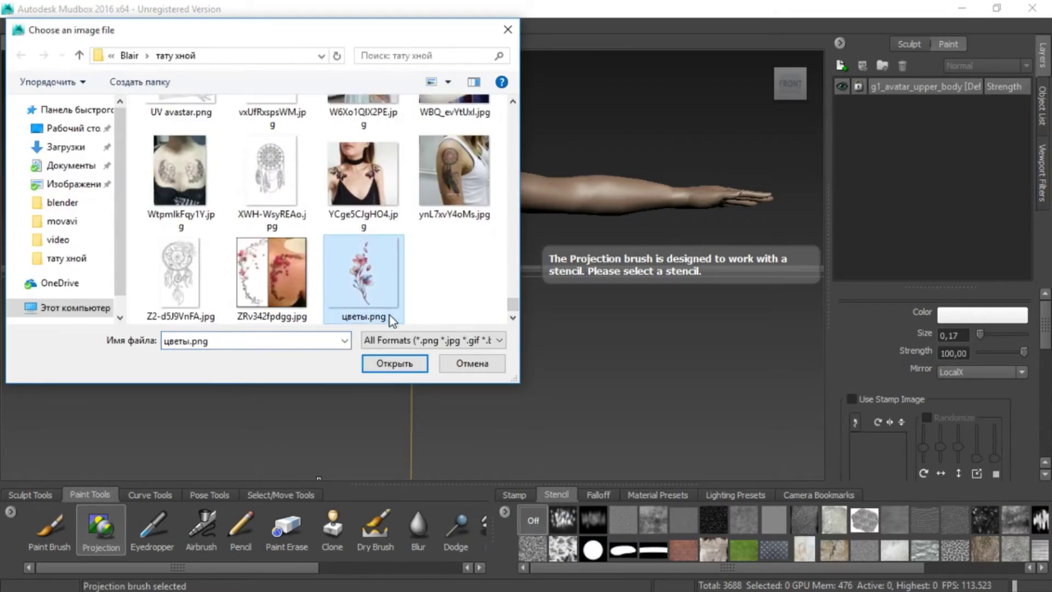
drag(564, 569, 748, 571)
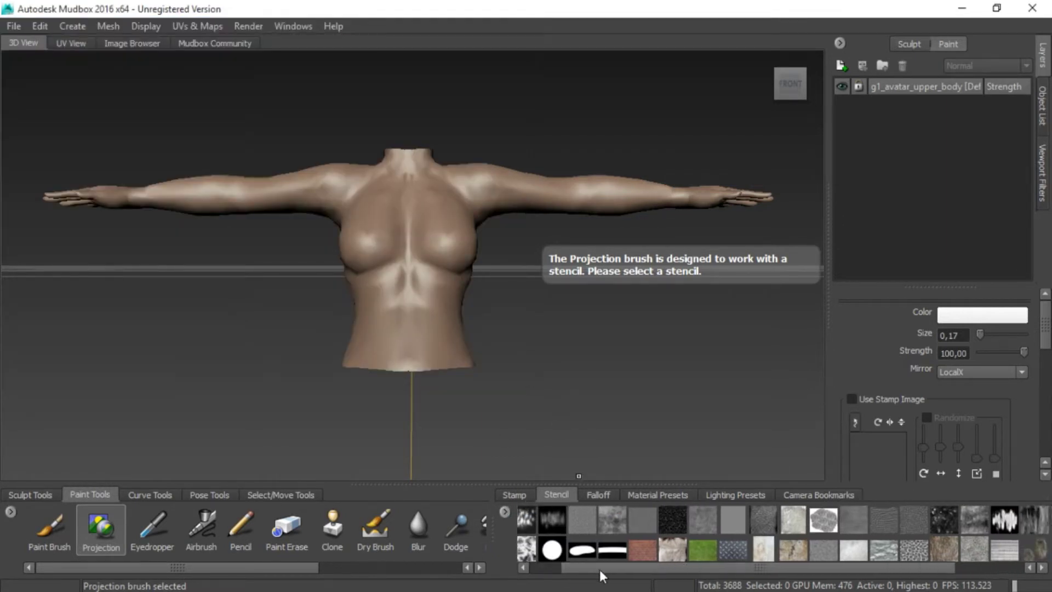
click(1030, 548)
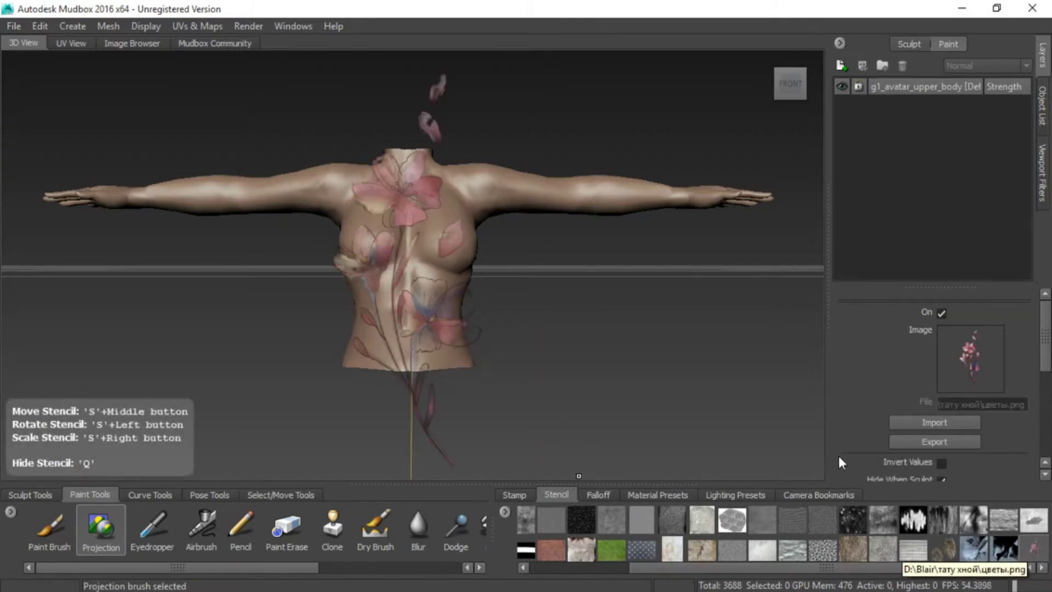
- Reselect the Projection tool and nudge the flower stencil lower while orbiting back to the front
scroll(408, 259, down, 2)
scroll(408, 259, up, 2)
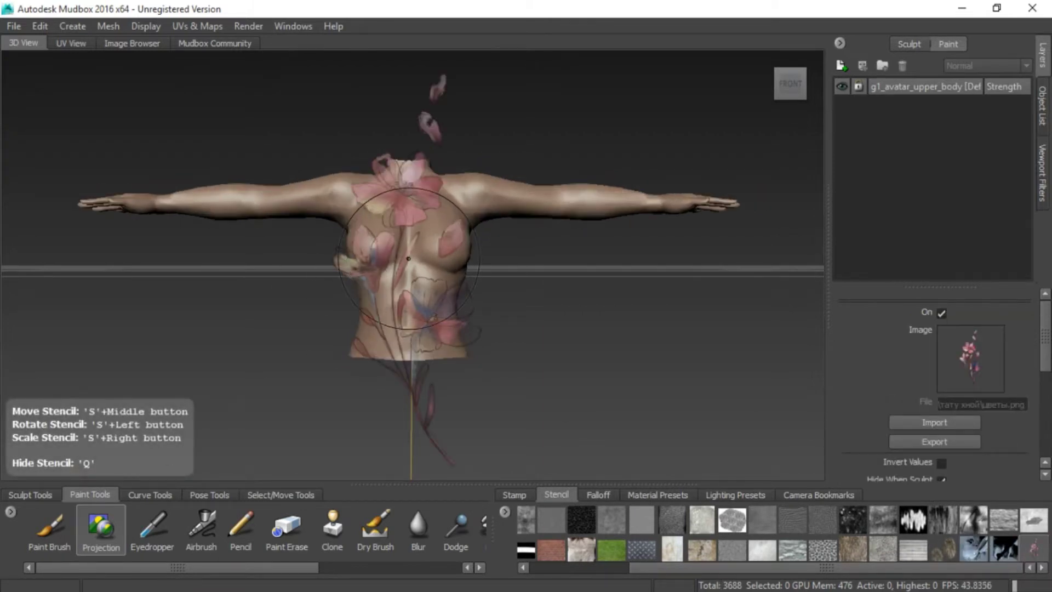
scroll(408, 260, down, 2)
click(60, 534)
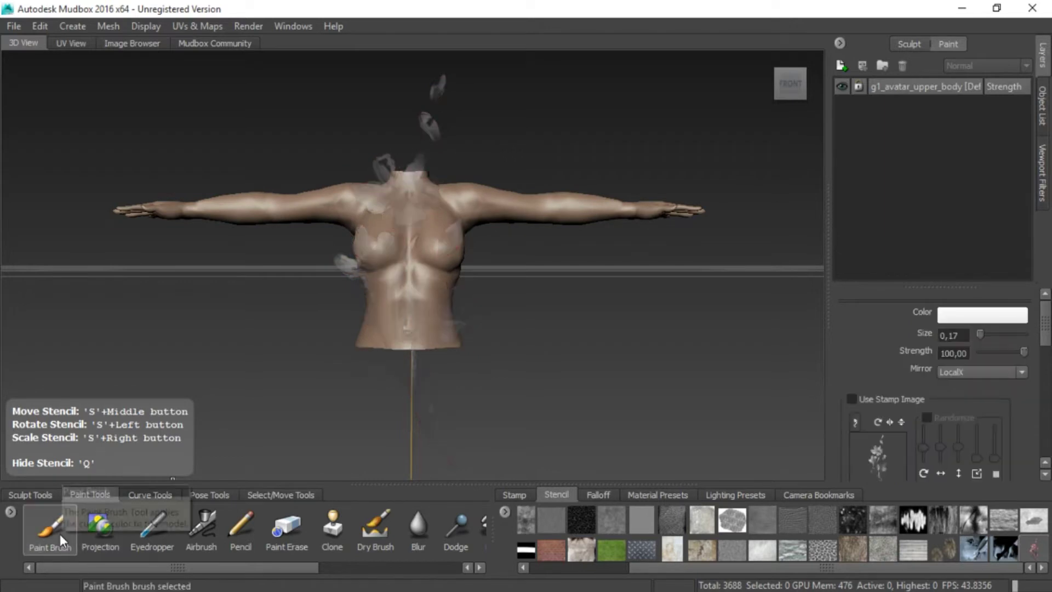
click(97, 533)
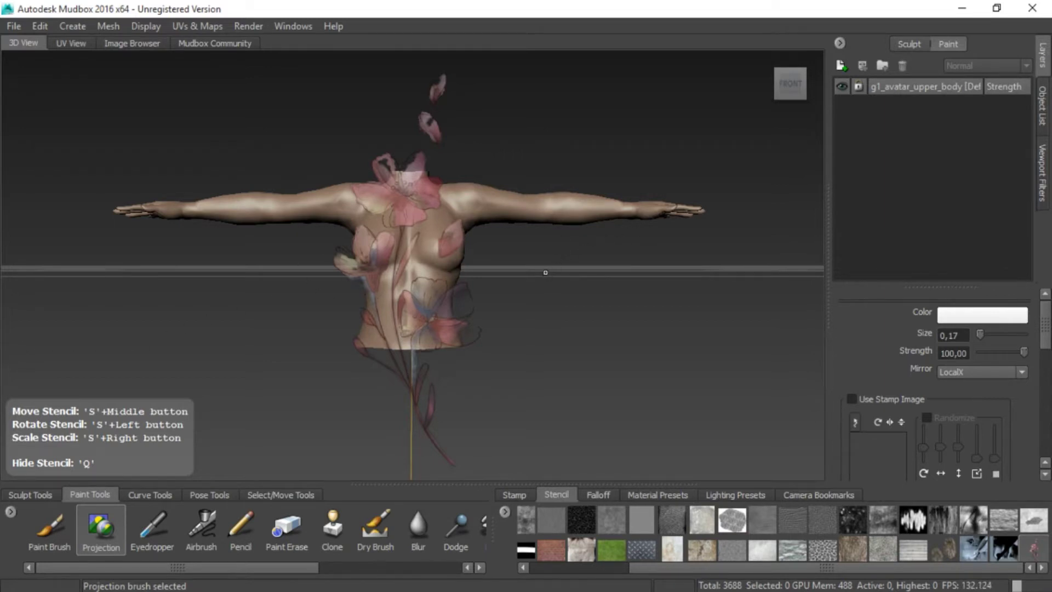
middle_drag(545, 272, 546, 280)
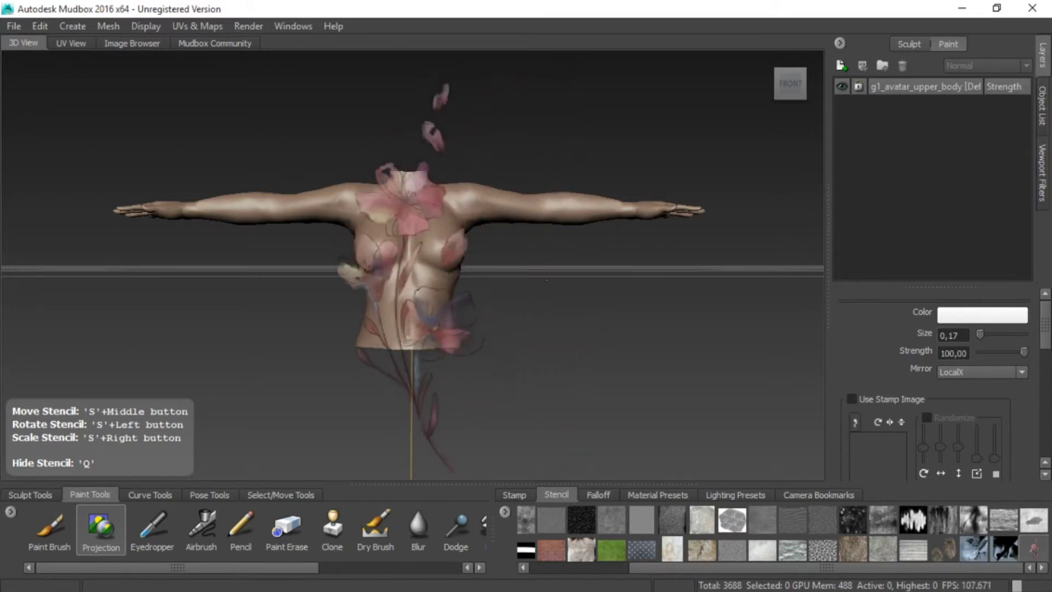
alt+drag(546, 280, 523, 247)
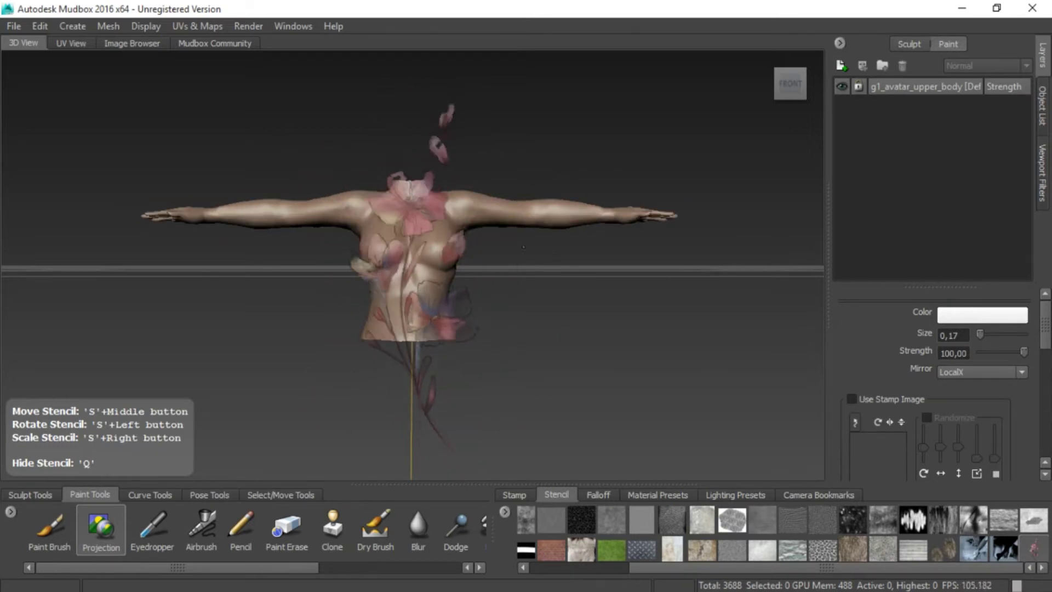
scroll(504, 258, up, 3)
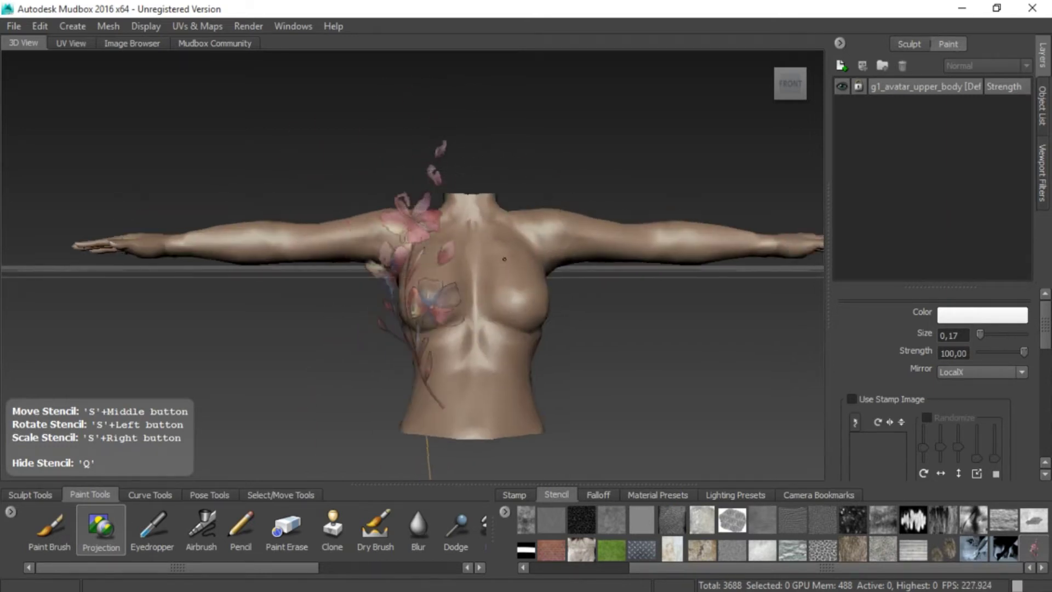
- Shrink the flower stencil and place it on the upper chest below the screen-left collarbone
alt+drag(504, 259, 307, 219)
middle_drag(307, 219, 284, 215)
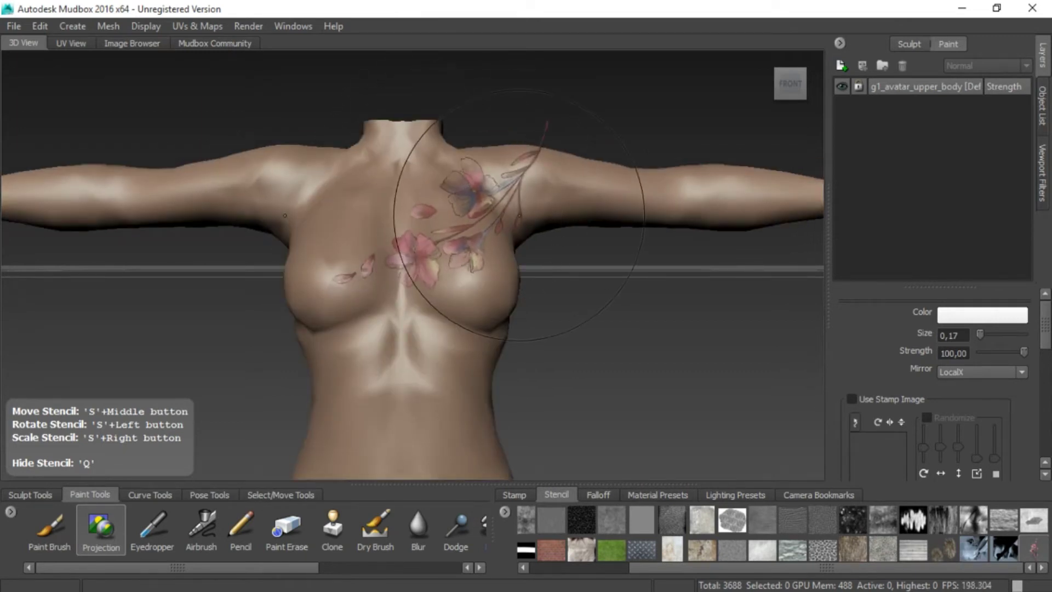
mouse_move(284, 215)
right_down()
mouse_move(490, 233)
mouse_move(490, 209)
right_up()
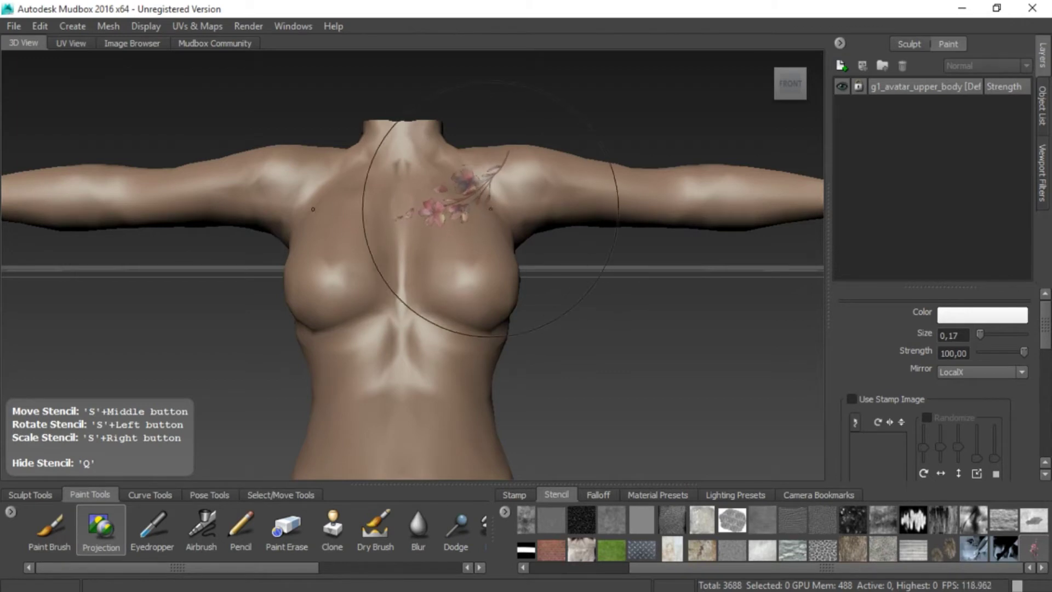
drag(490, 209, 536, 183)
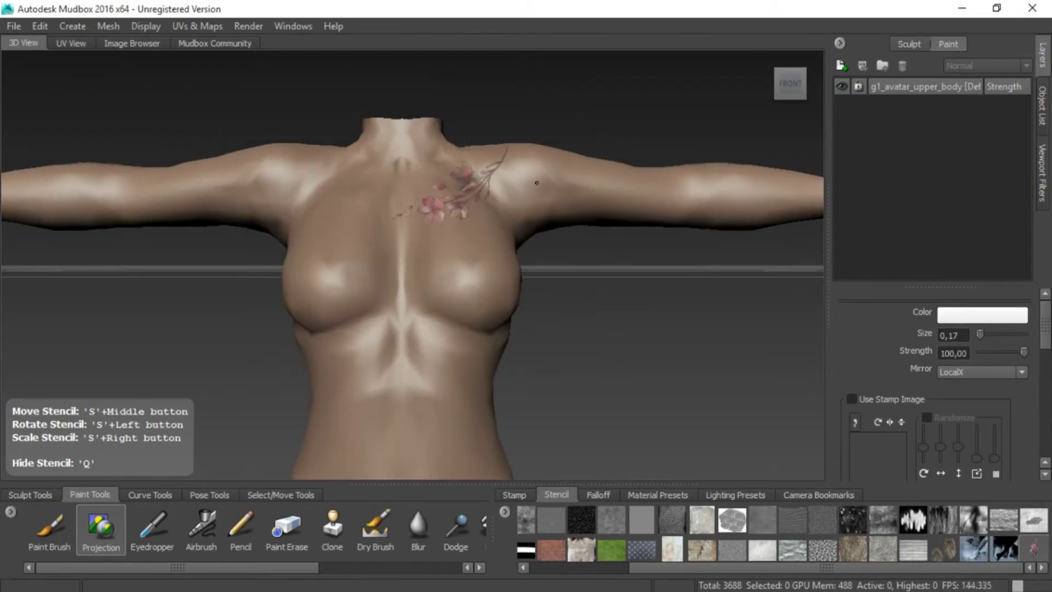
mouse_move(536, 183)
middle_down()
mouse_move(324, 199)
mouse_move(365, 203)
middle_up()
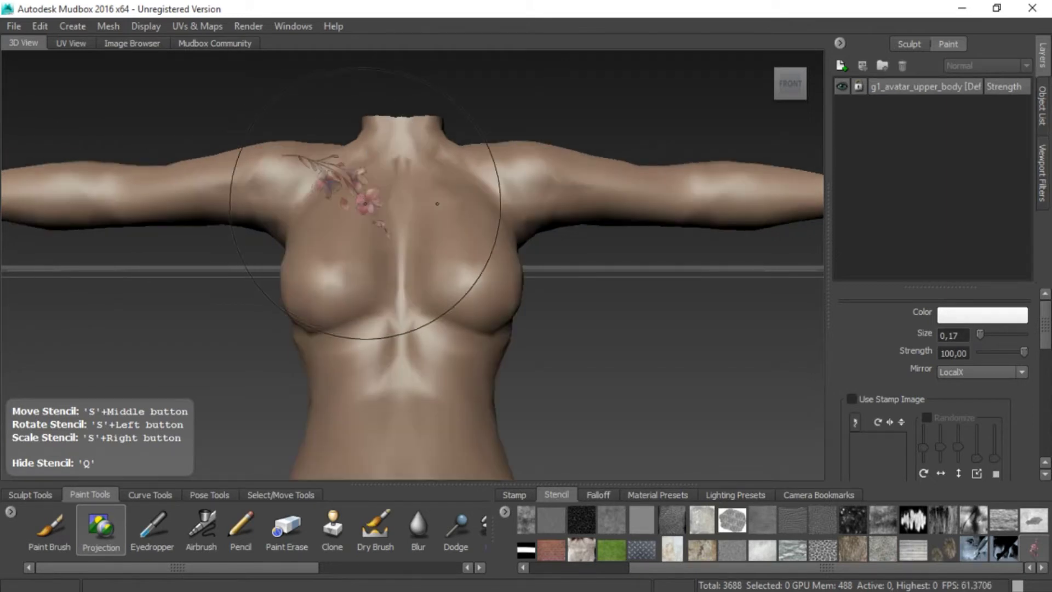
- Create 2048 Paint Layer 1 on the Diffuse channel, saved as Photoshop 16 bit Integer RGBA
click(396, 262)
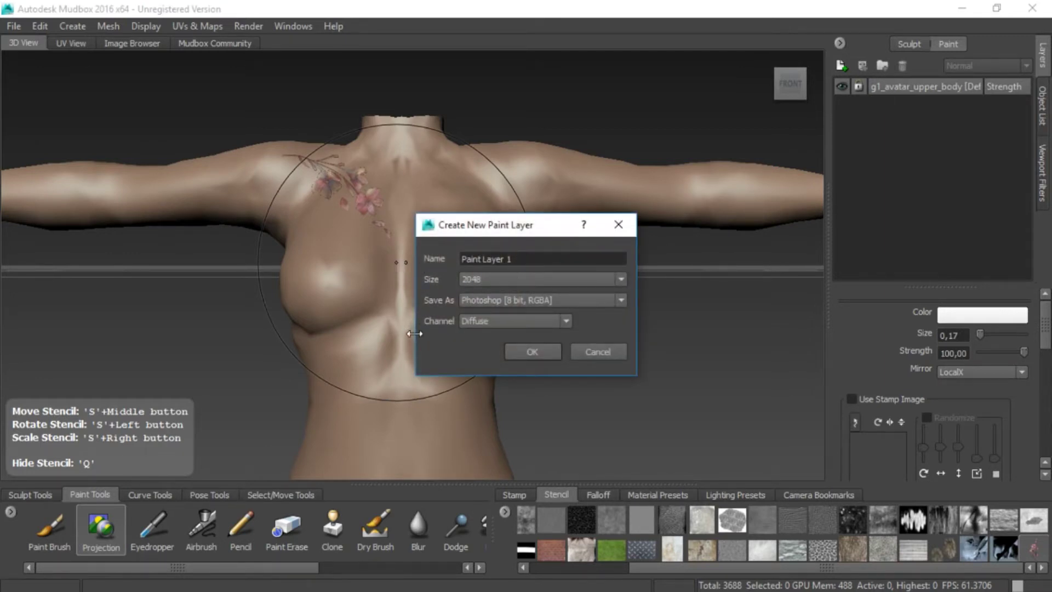
click(616, 300)
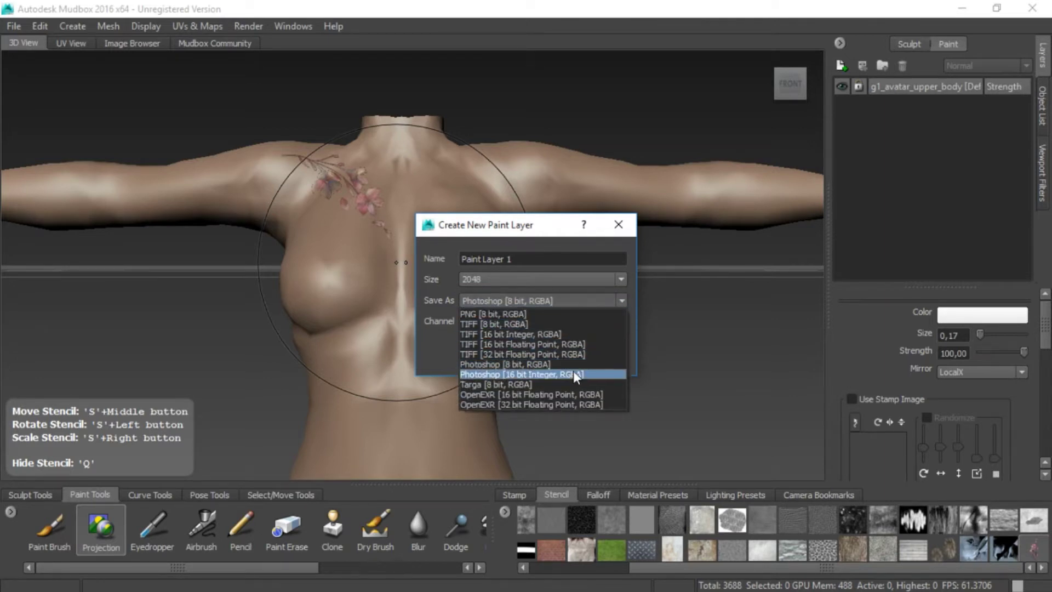
click(573, 372)
click(566, 323)
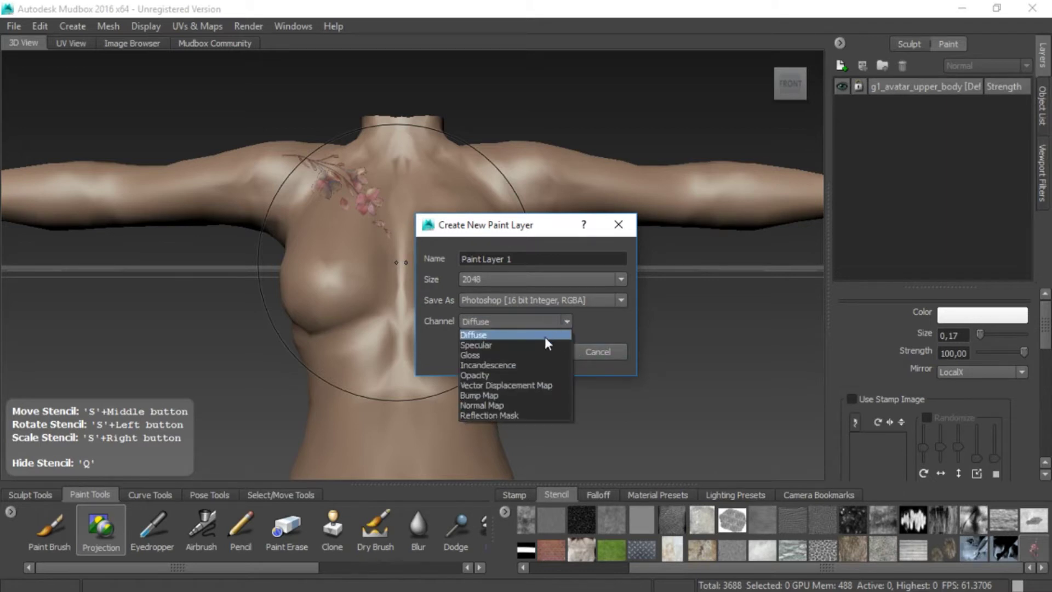
click(564, 332)
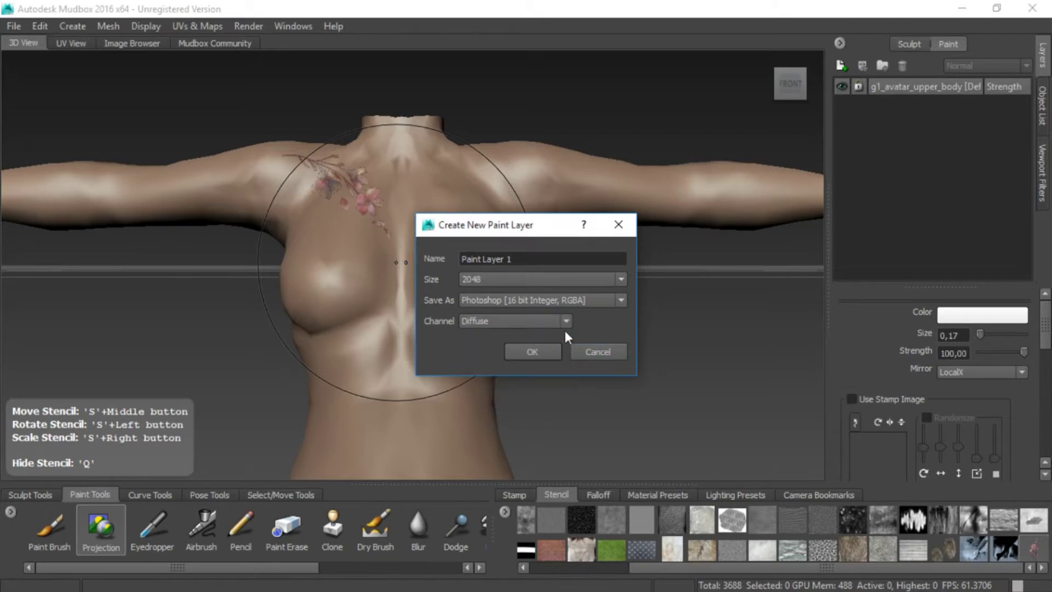
click(534, 352)
click(109, 526)
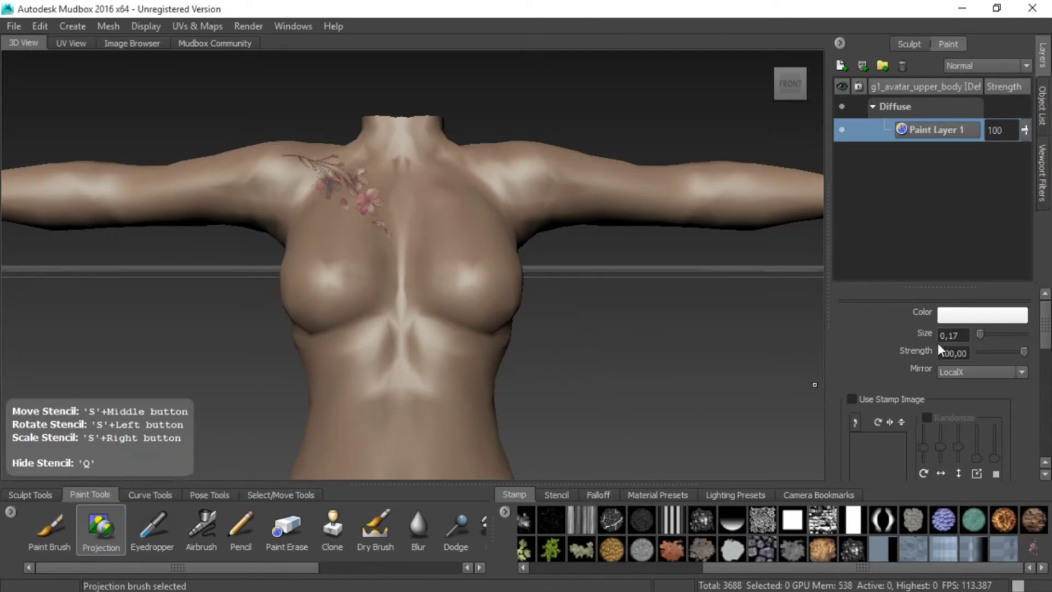
- Paint the flower stencil mirrored on LocalX below both collarbones with an enlarged brush, then view the UV layout
click(852, 399)
click(852, 399)
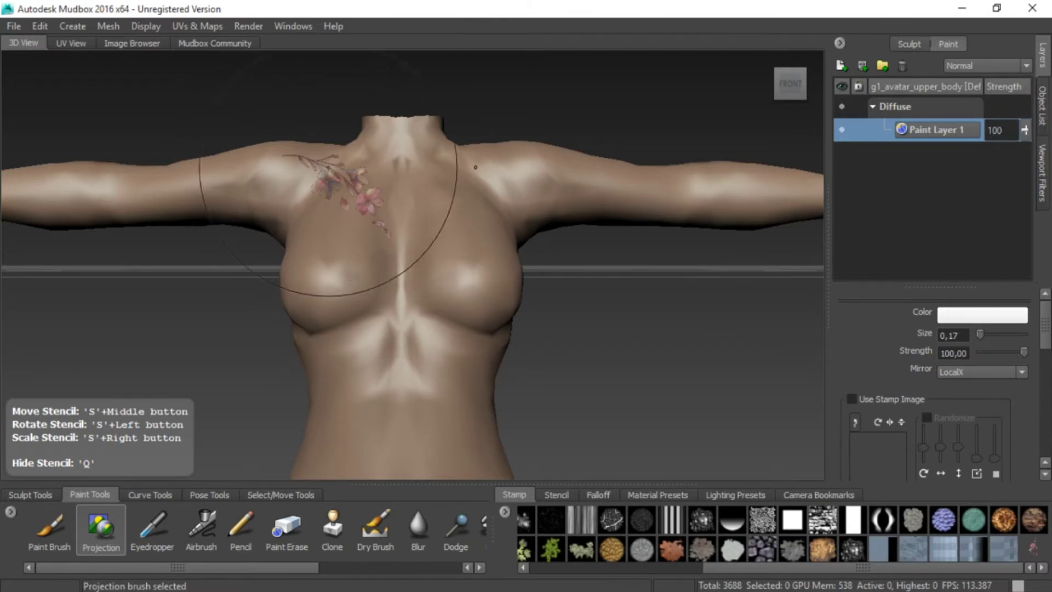
click(1021, 371)
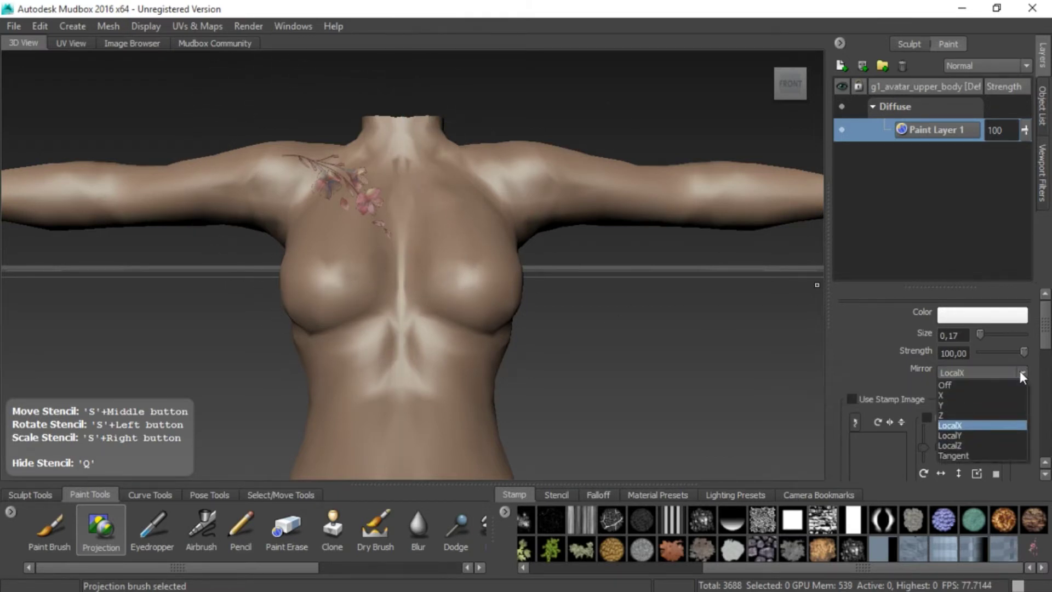
click(965, 428)
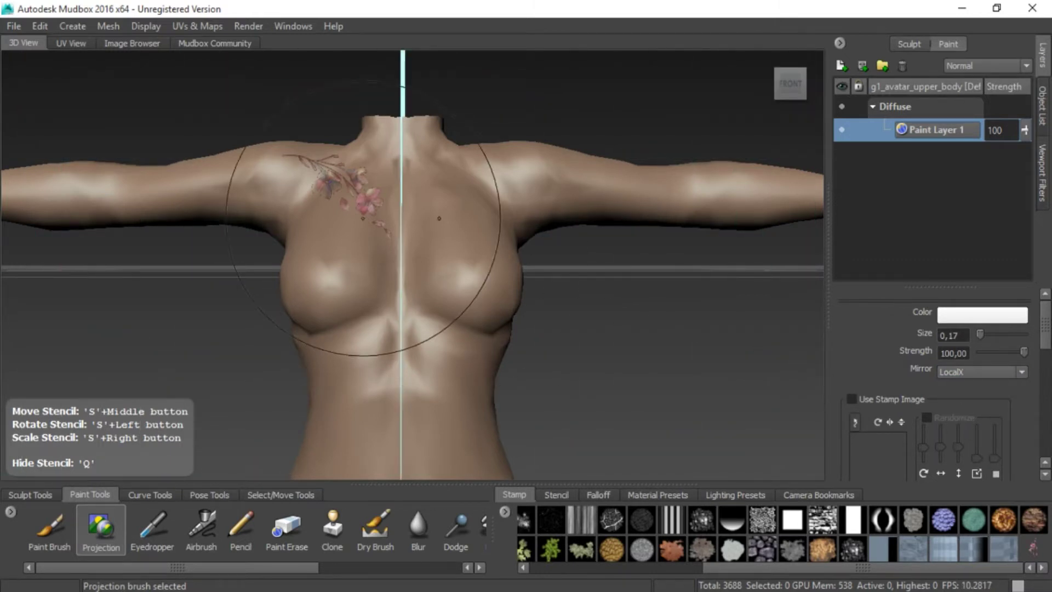
drag(289, 154, 365, 206)
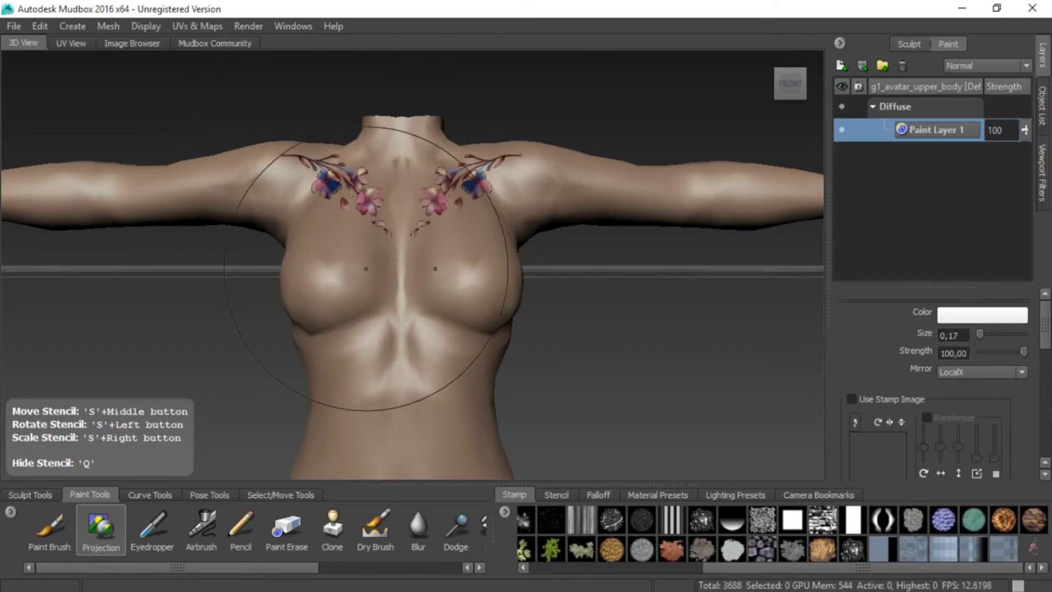
mouse_move(357, 249)
mouse_down()
mouse_move(322, 359)
mouse_move(295, 372)
mouse_up()
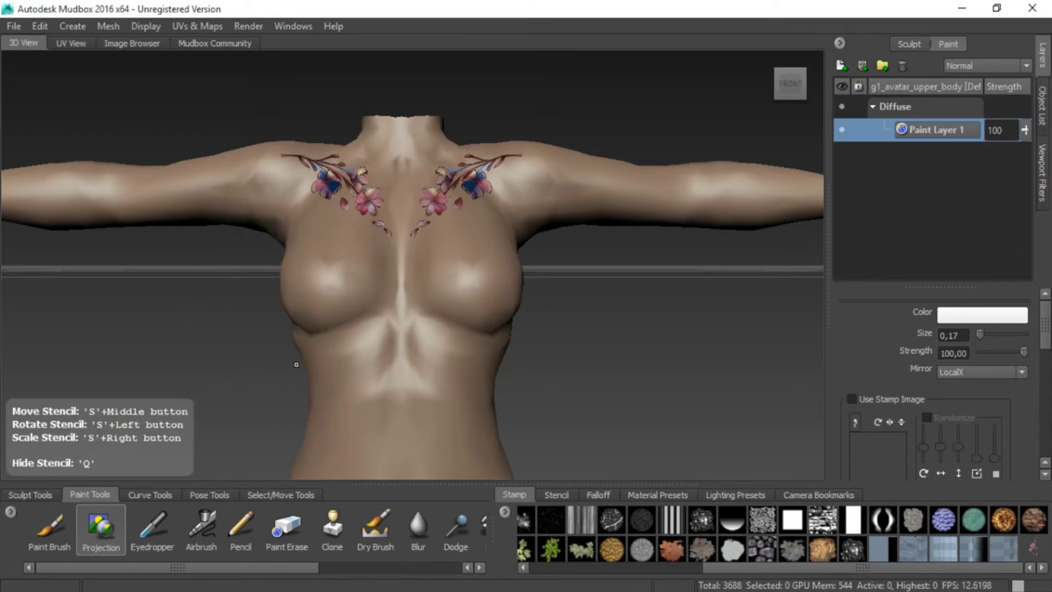
click(70, 43)
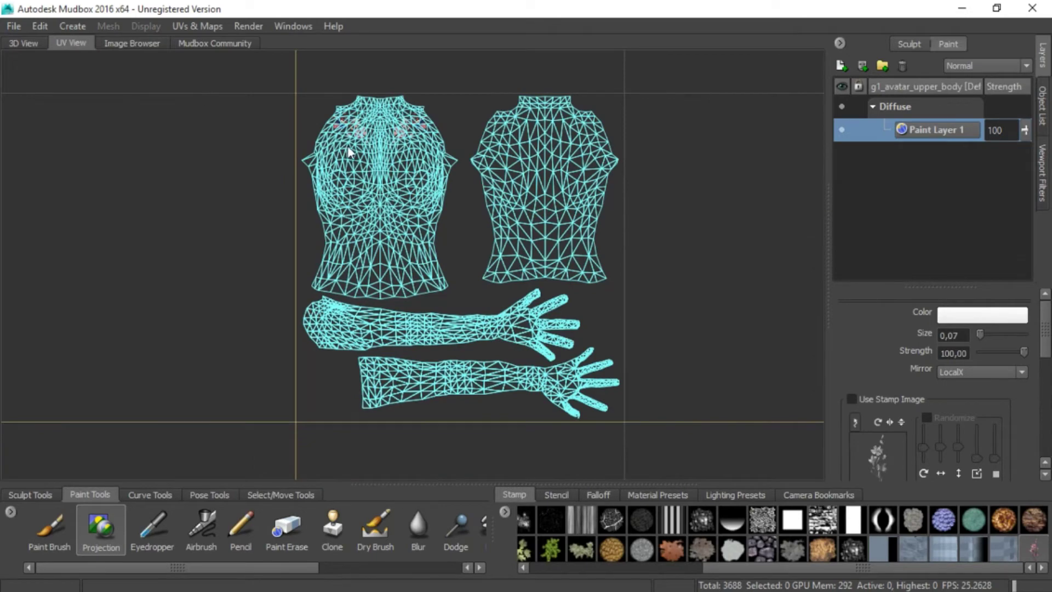
alt+middle_drag(348, 153, 358, 163)
mouse_move(392, 187)
alt+right_down()
mouse_move(398, 309)
mouse_move(391, 221)
mouse_move(344, 159)
alt+right_up()
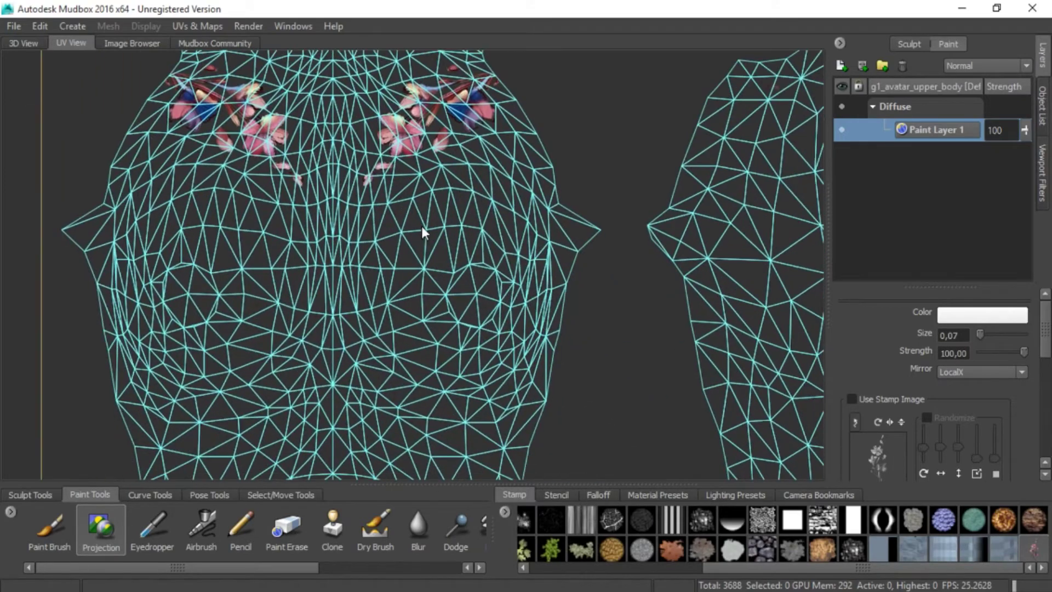
alt+middle_drag(344, 158, 432, 175)
alt+right_drag(433, 175, 583, 275)
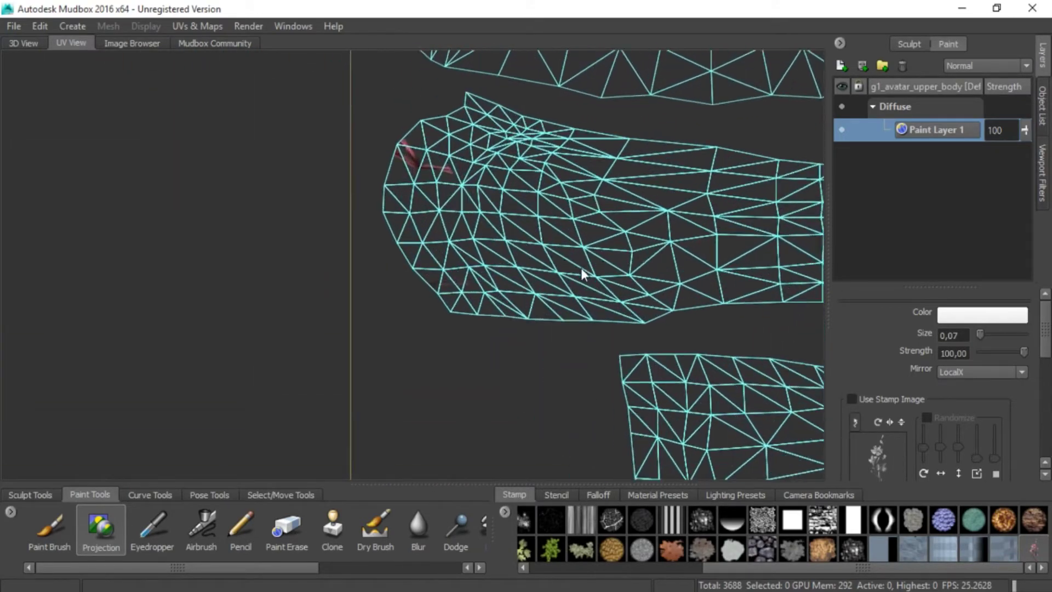
alt+right_drag(616, 231, 520, 208)
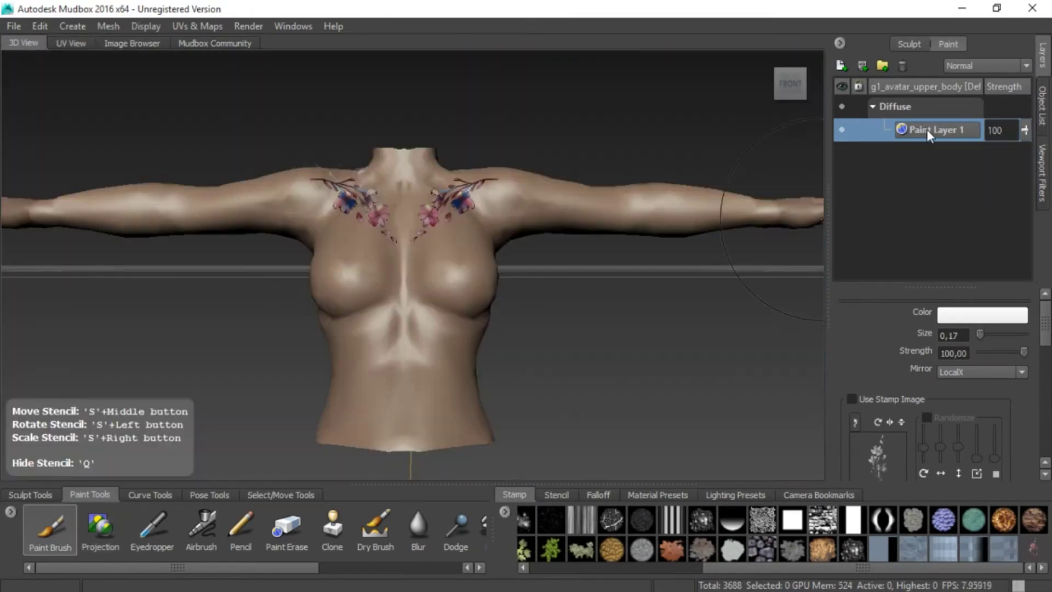
- Export Paint Layer 1's channel to PSD under the file name 'tattoo'
right_click(926, 129)
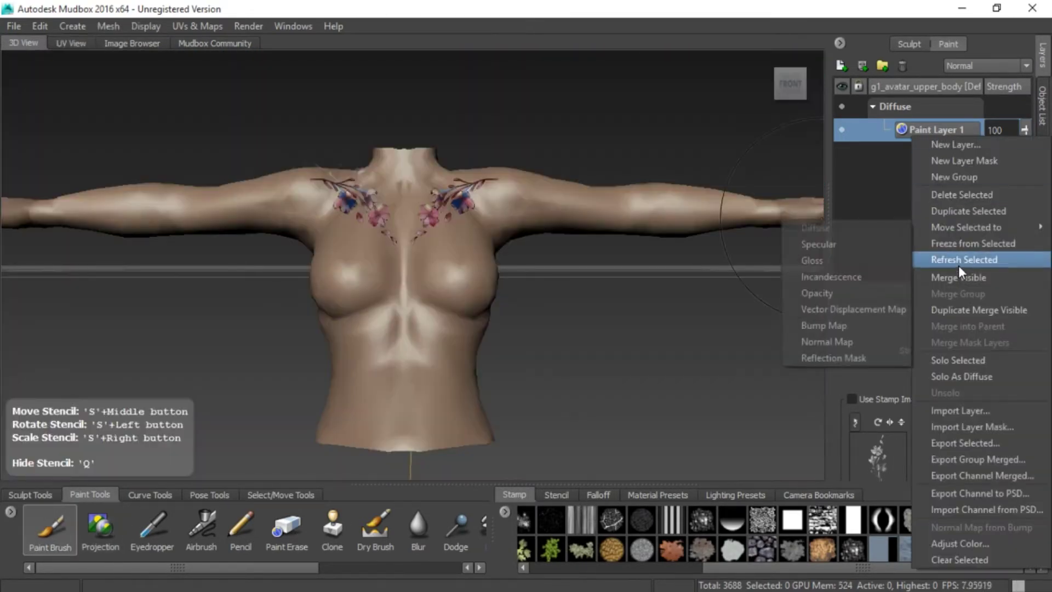
click(997, 491)
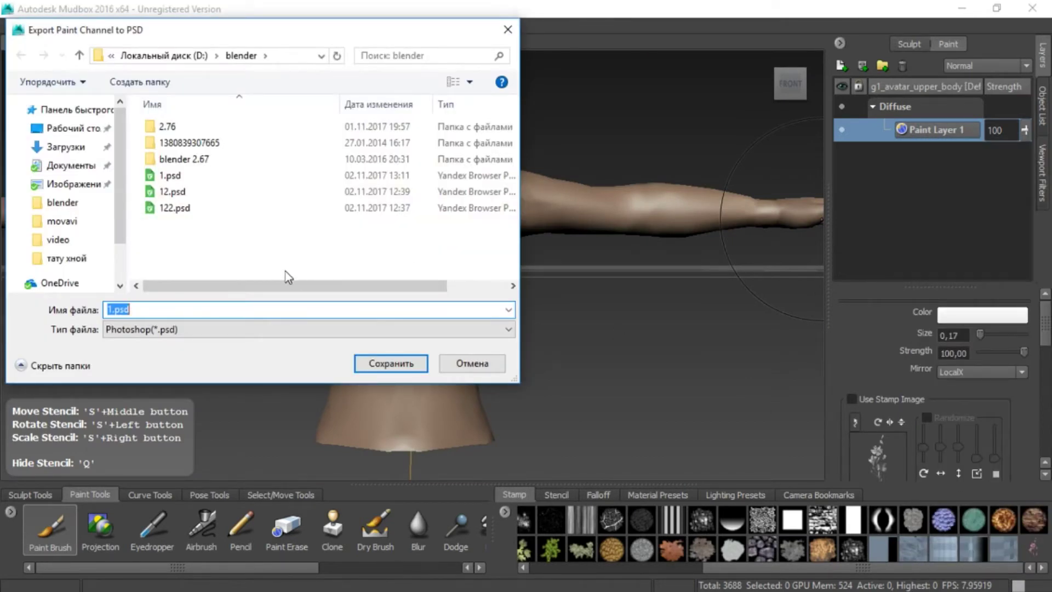
text(tattoo)
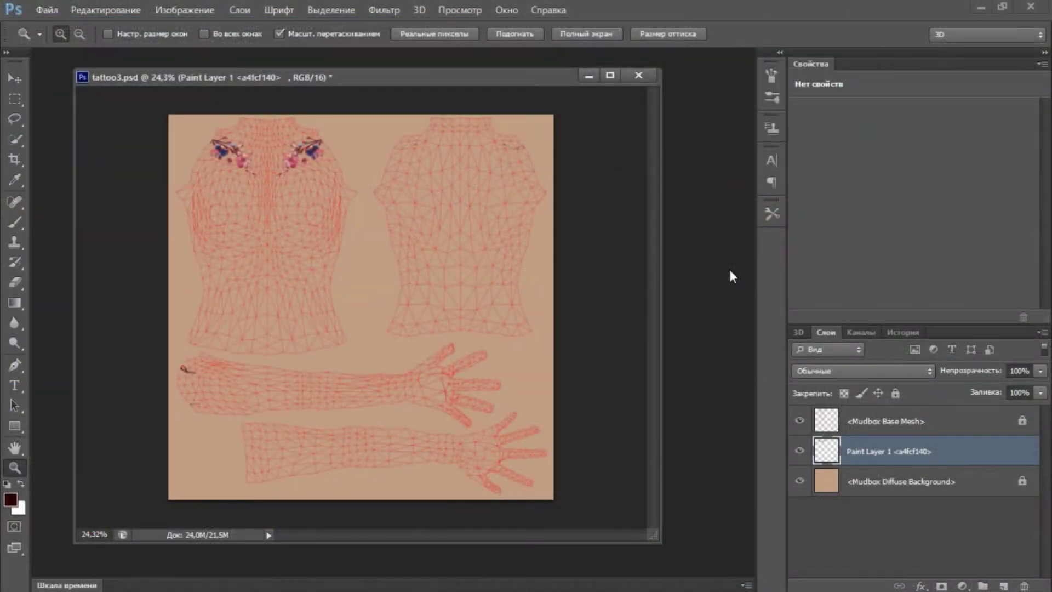
click(799, 421)
click(800, 420)
click(799, 451)
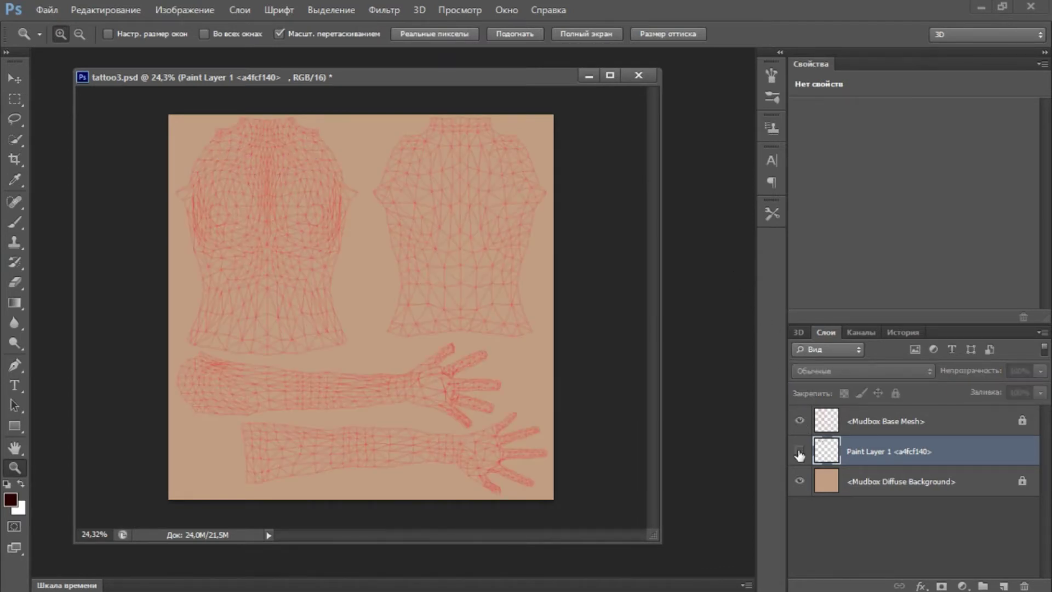
click(799, 451)
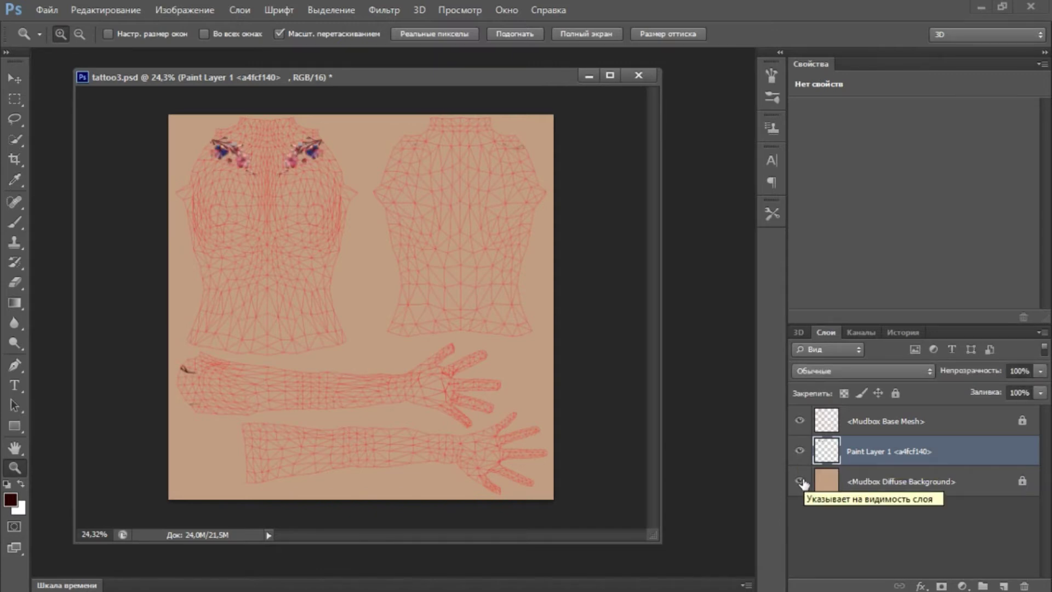
click(800, 481)
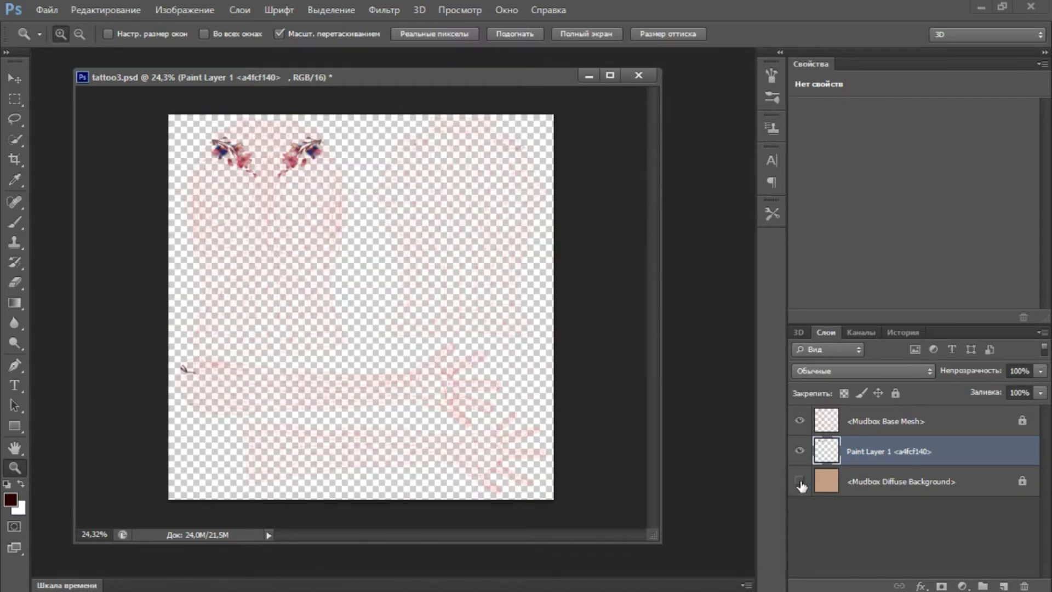
click(800, 481)
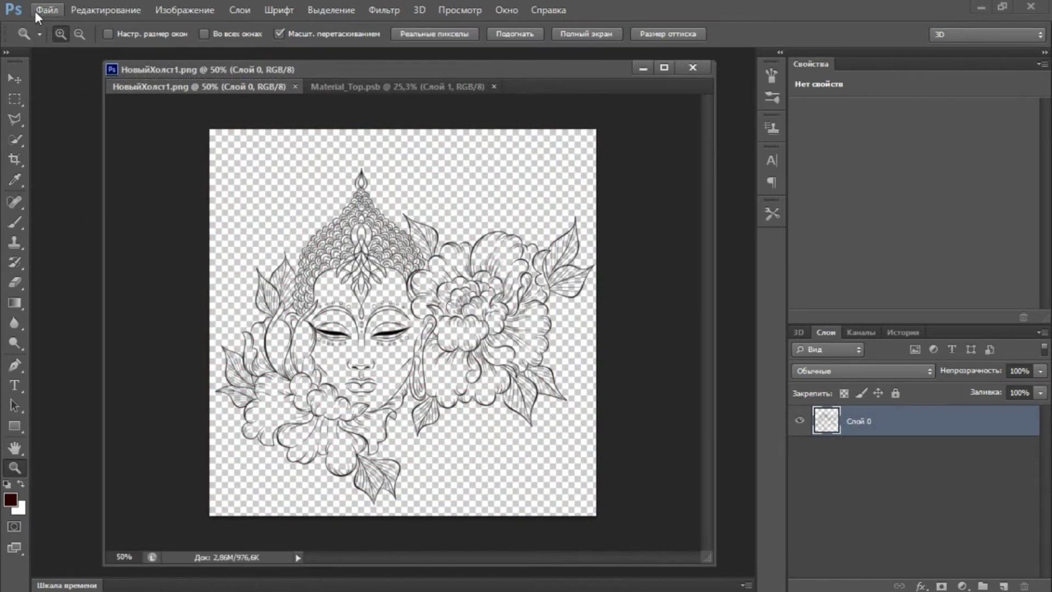
- Create a 10000×10000 transparent document and import Female_AV.obj as a new 3D layer
click(35, 11)
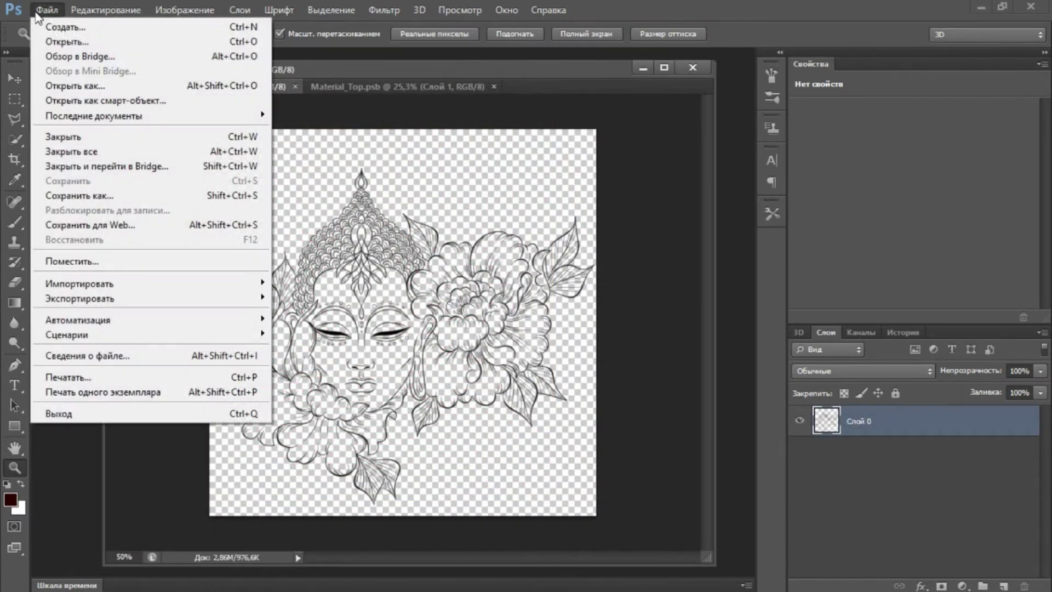
click(70, 31)
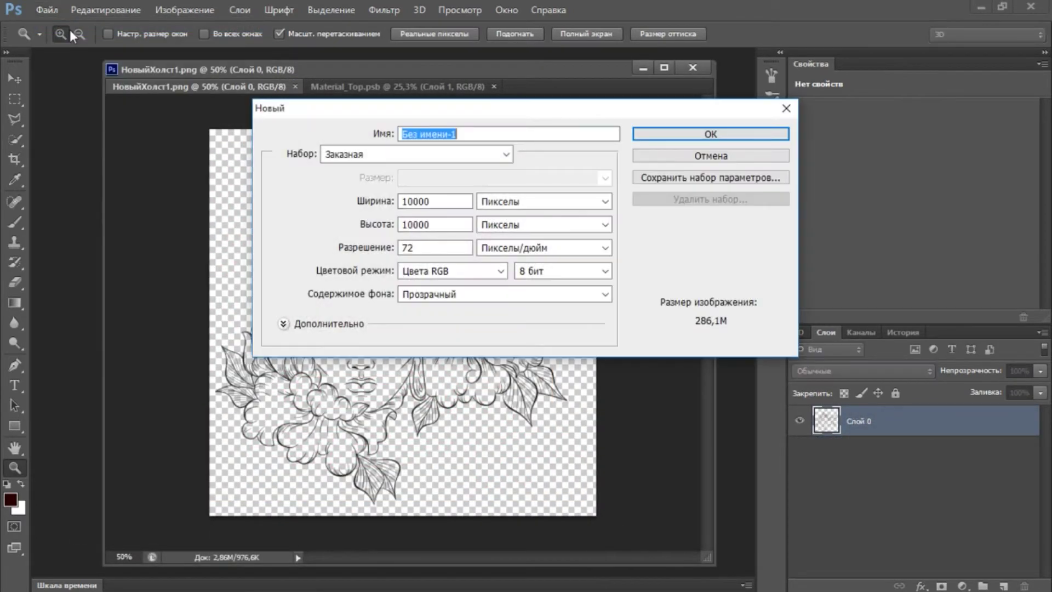
click(676, 136)
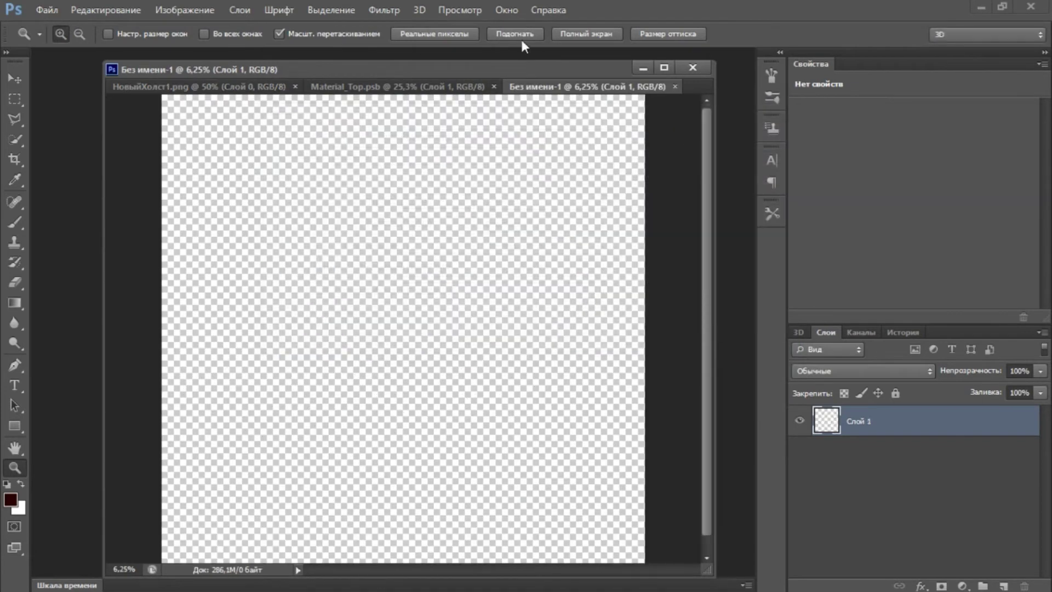
click(419, 11)
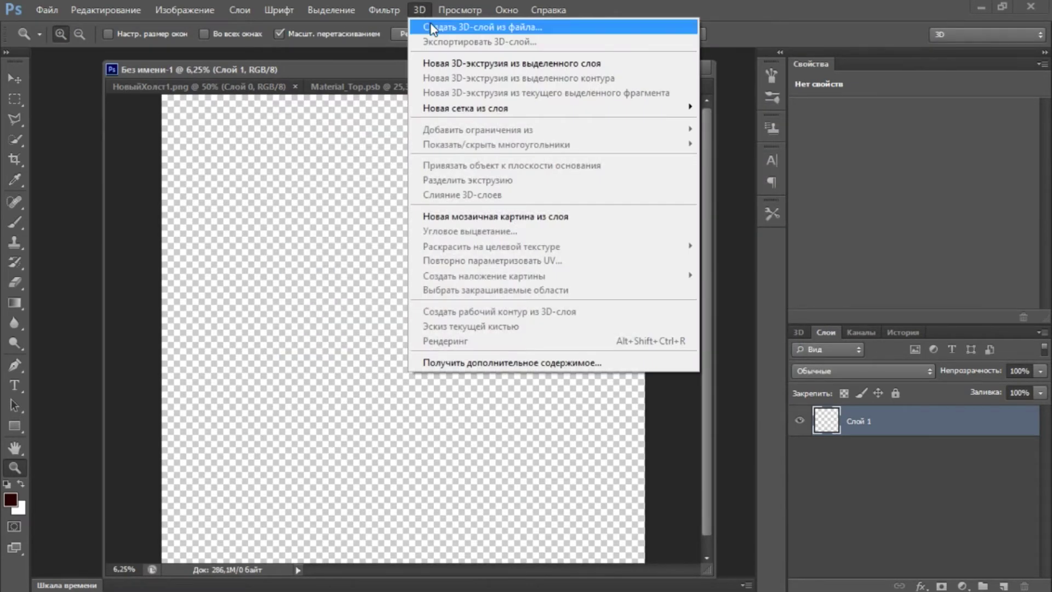
click(429, 22)
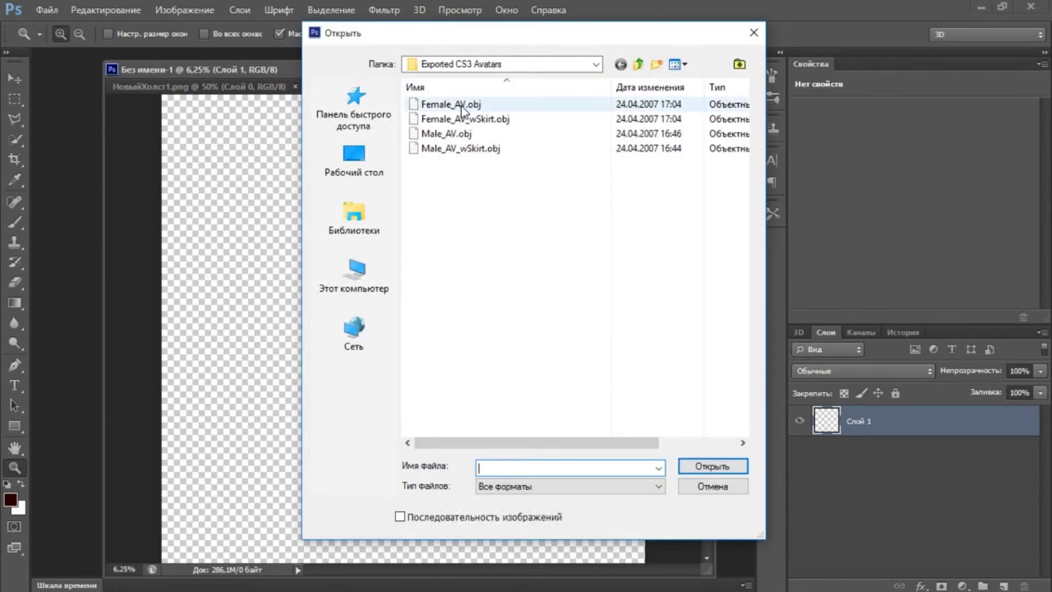
click(450, 104)
click(703, 466)
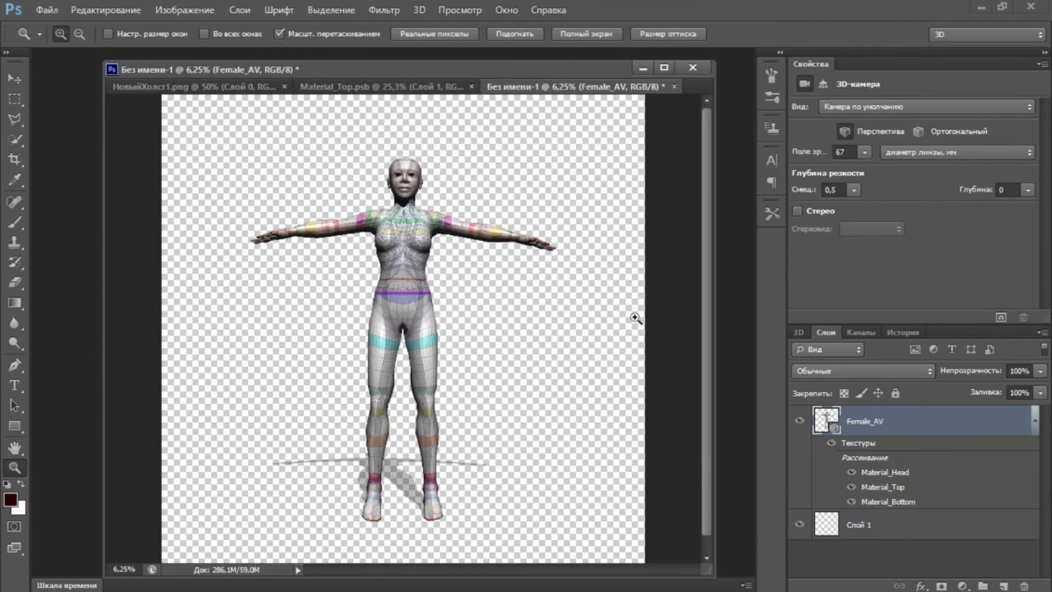
- Orbit, roll, pan and slide the 3D camera around the avatar, then show the scene tree
click(19, 79)
mouse_move(464, 226)
mouse_down()
mouse_move(476, 310)
mouse_move(399, 300)
mouse_move(408, 285)
mouse_up()
click(682, 34)
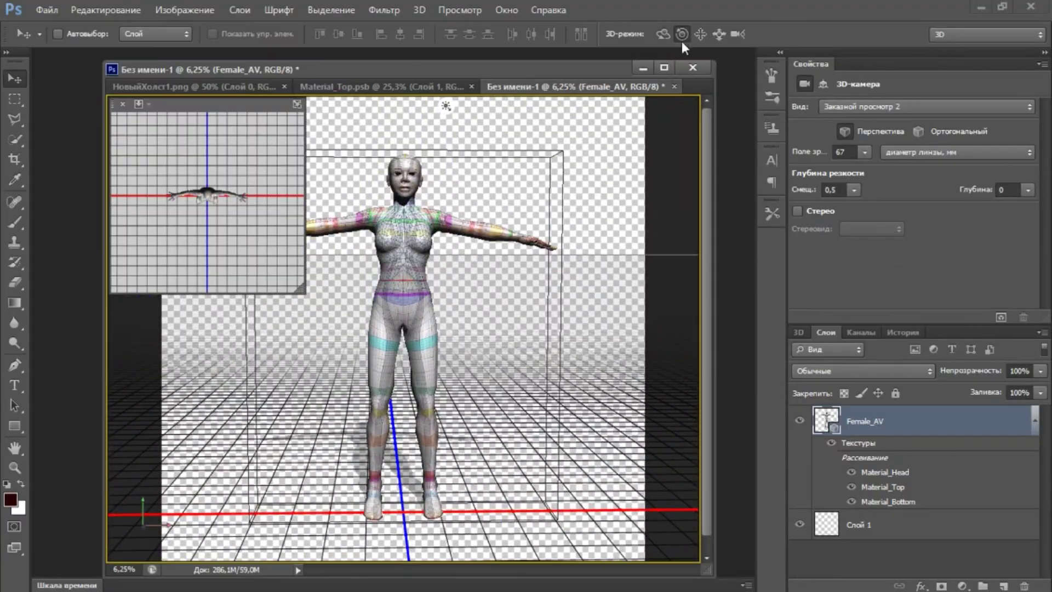
drag(548, 246, 534, 237)
click(700, 34)
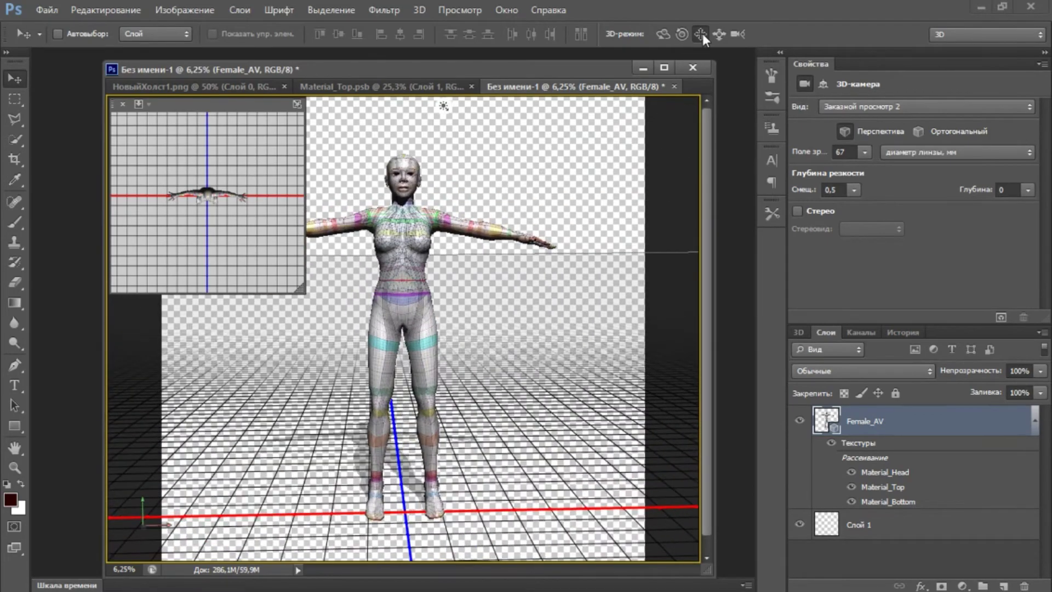
drag(416, 306, 424, 300)
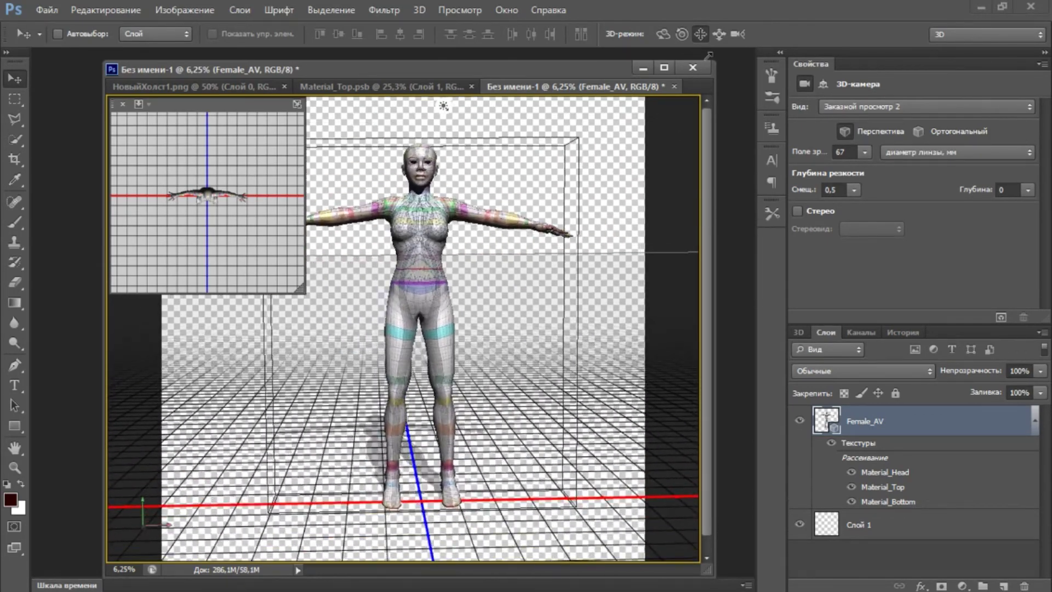
click(720, 33)
mouse_move(471, 274)
mouse_down()
mouse_move(588, 378)
mouse_move(352, 207)
mouse_move(468, 307)
mouse_up()
click(798, 332)
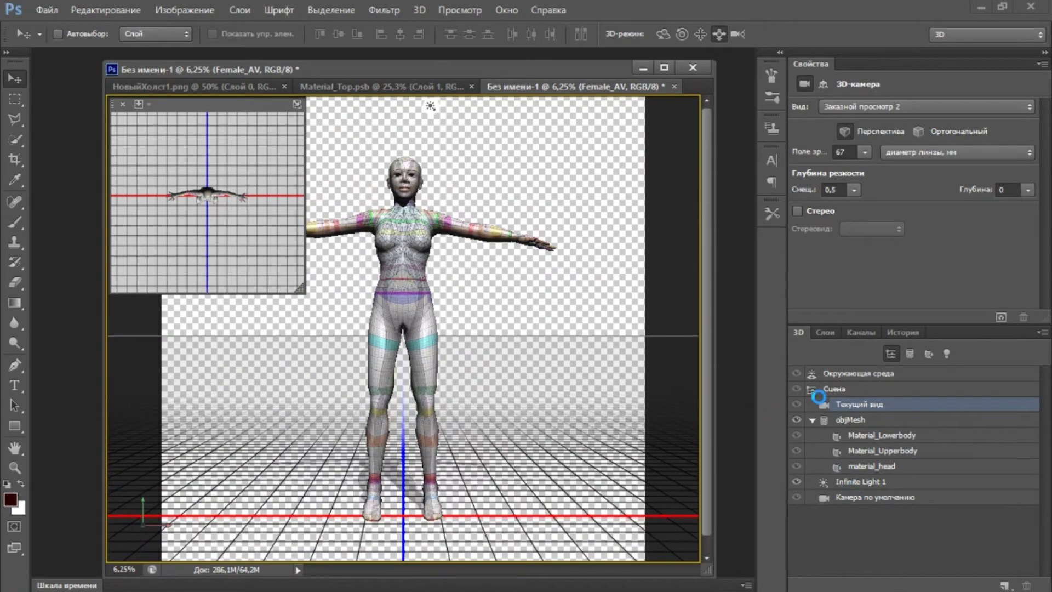
- Float the Buddha line-art document and copy its Слой 0 layer into the avatar document
click(257, 87)
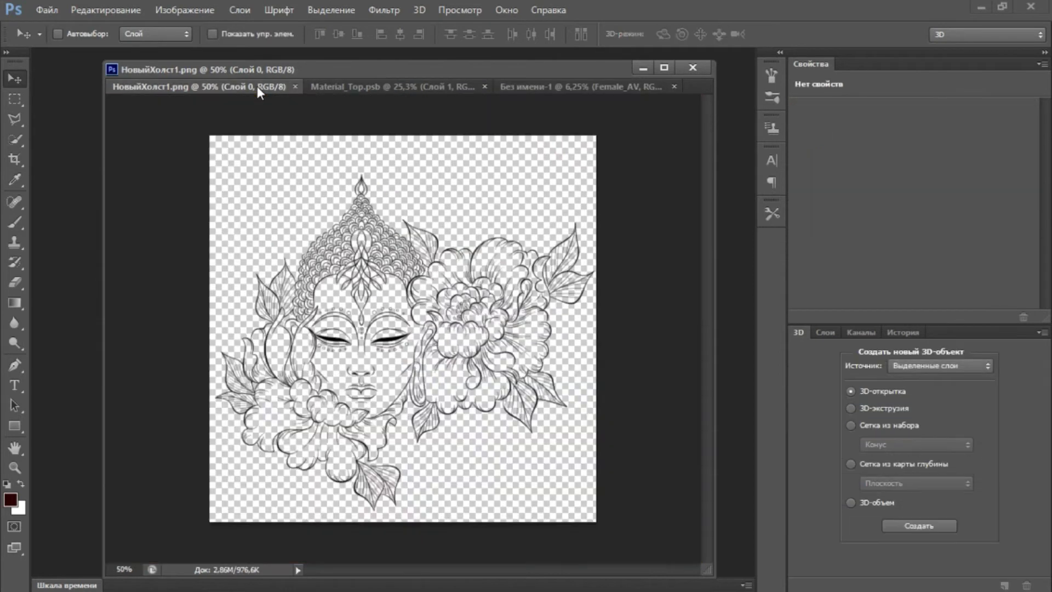
drag(198, 86, 247, 245)
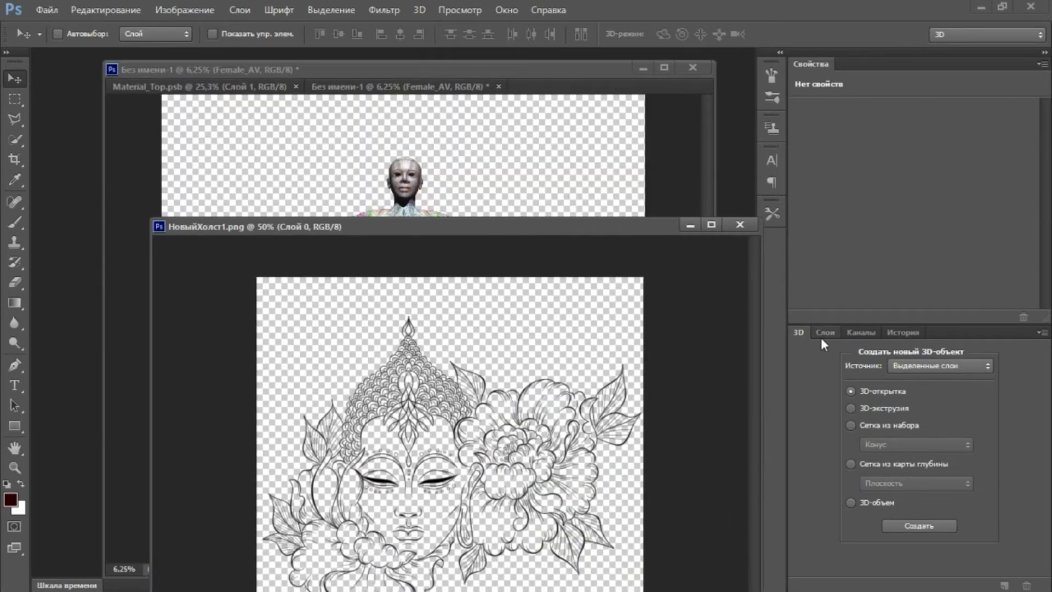
click(825, 332)
drag(858, 421, 446, 171)
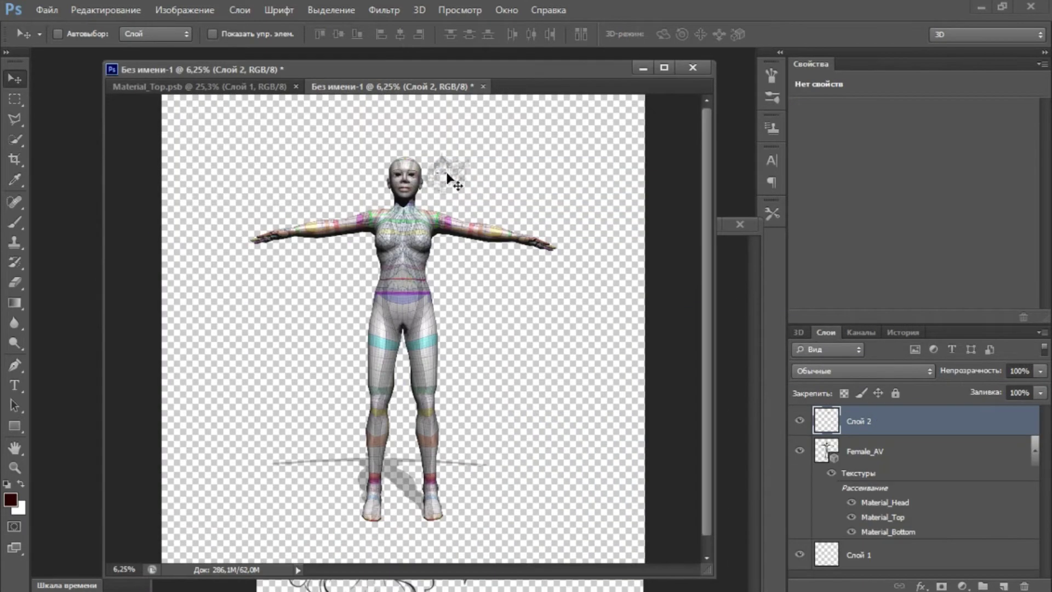
- Zoom to the avatar's chest and move the line art into place below the neck
alt+scroll(242, 143, up, 5)
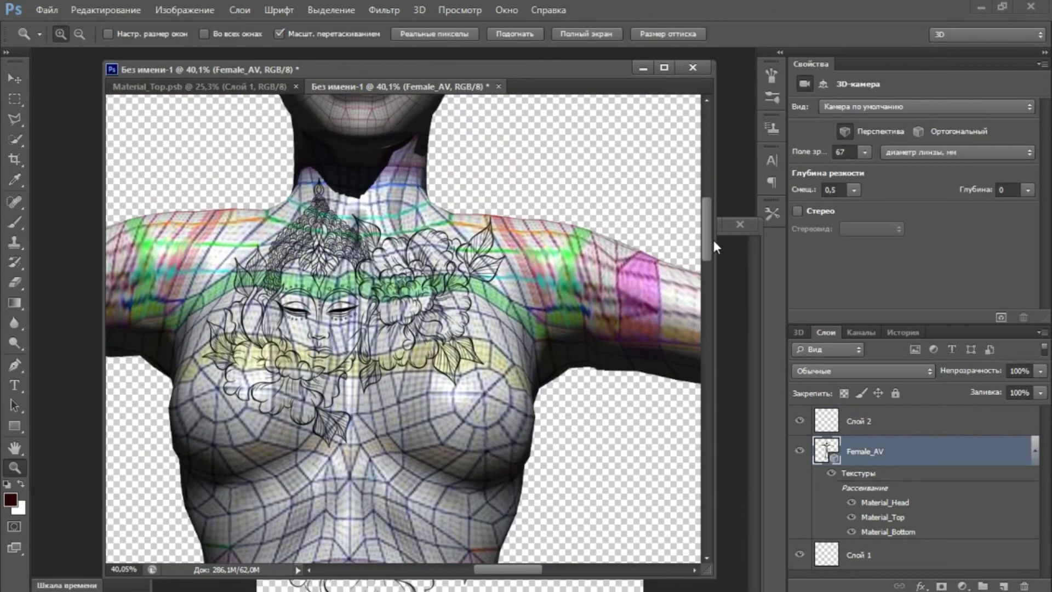
click(848, 419)
drag(315, 233, 361, 236)
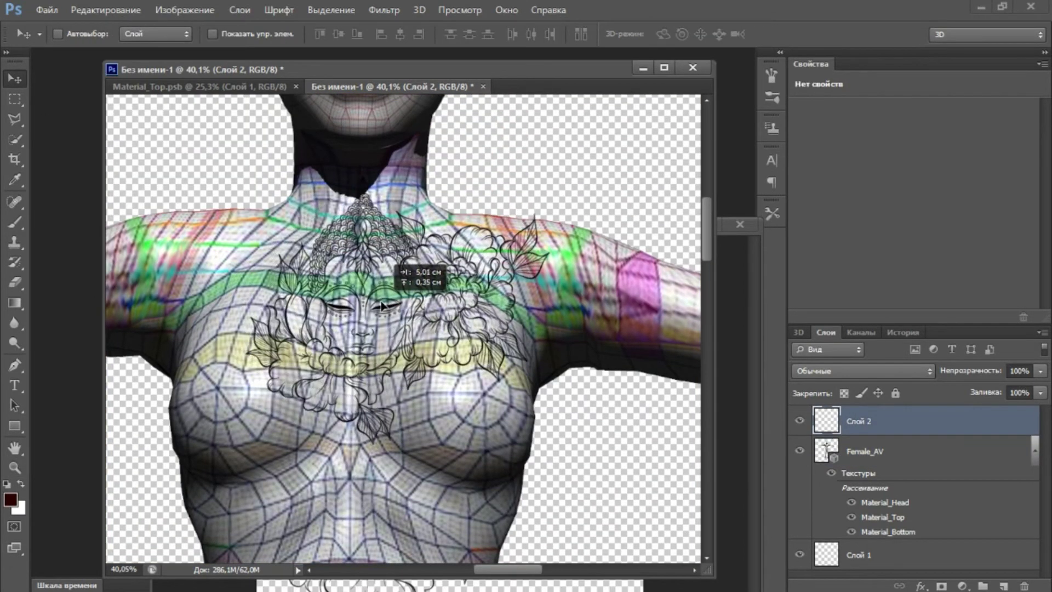
click(361, 328)
drag(362, 327, 364, 298)
key(ctrl+z)
key(alt+bracketright)
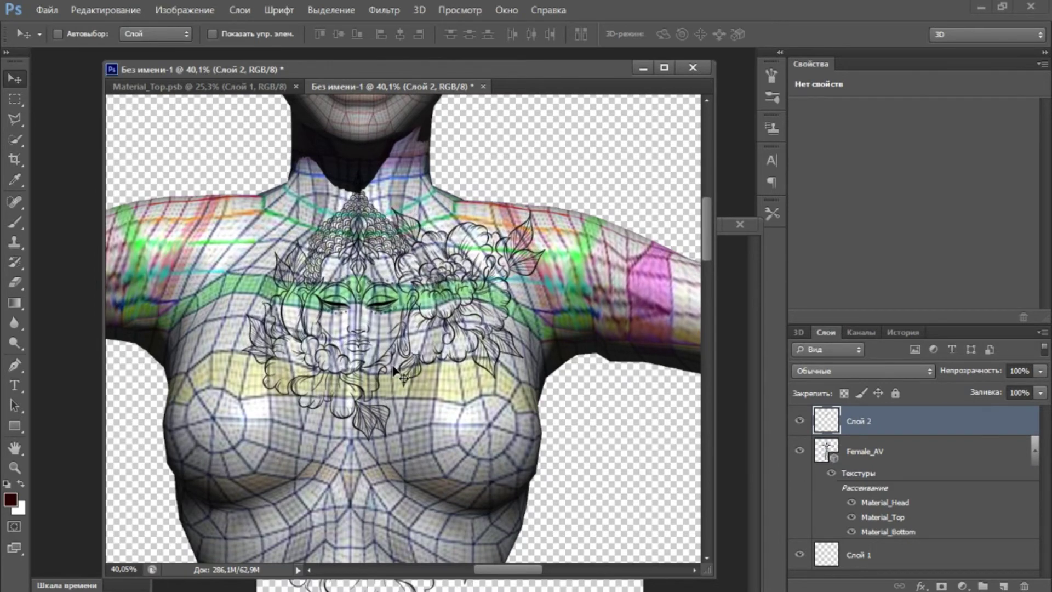
- Resize the Material_Top texture to 2048×2048 pixels and fit it in the window
key(z)
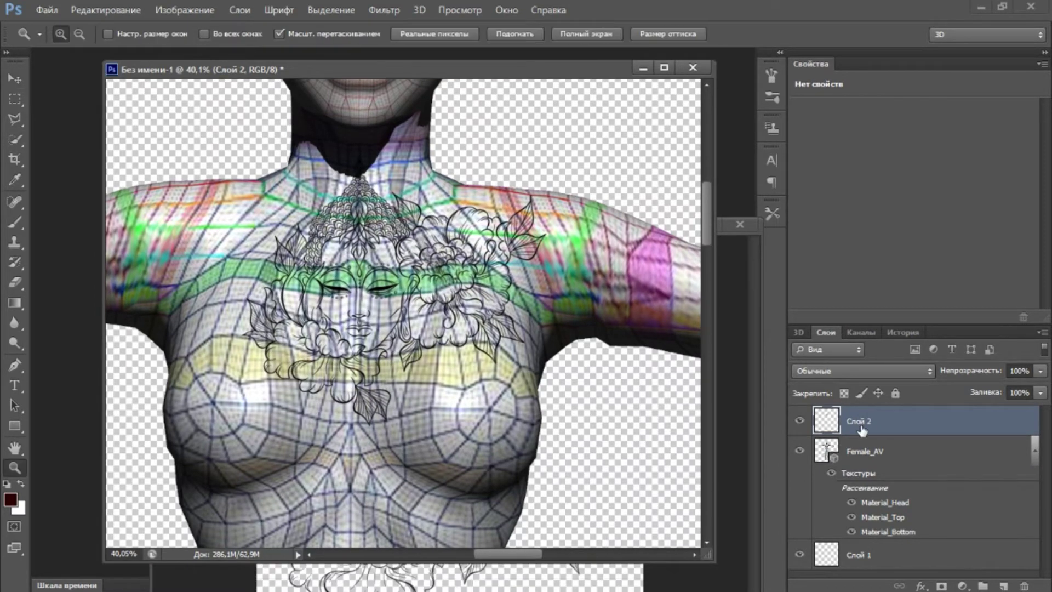
double_click(873, 518)
click(184, 10)
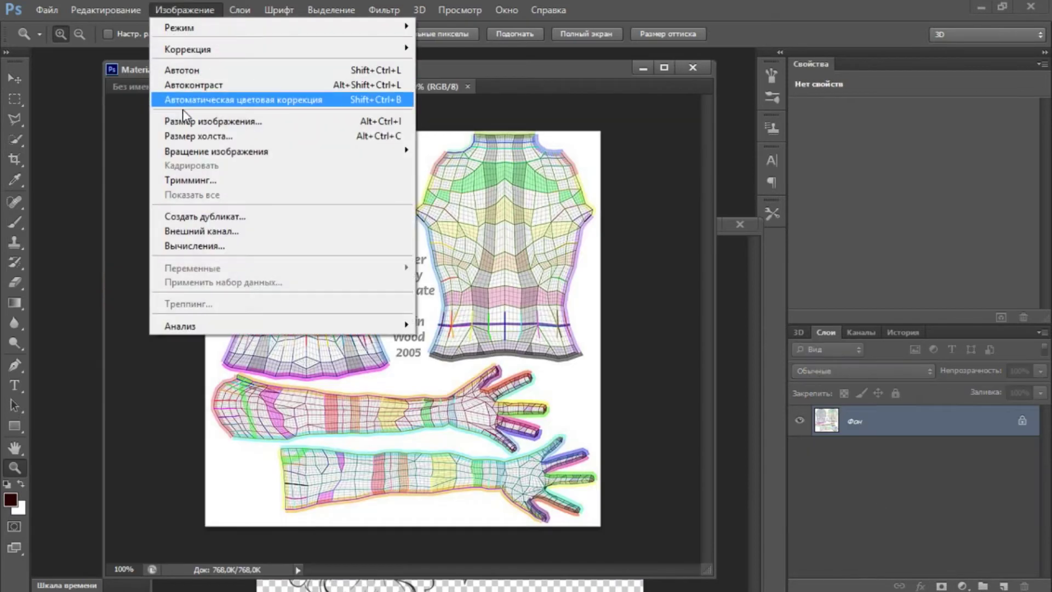
click(187, 121)
text(20)
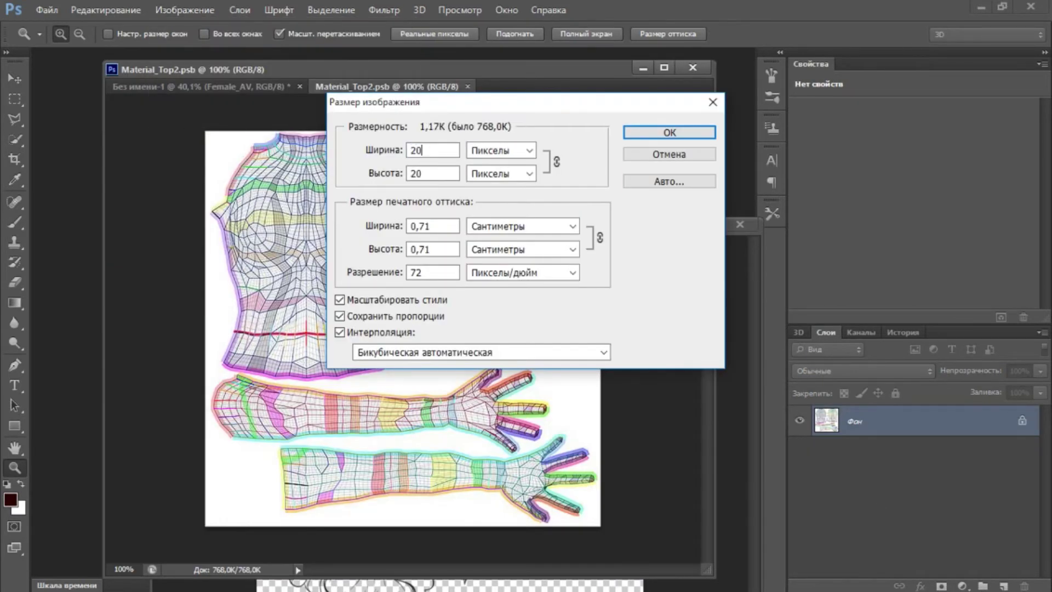
text(48)
click(635, 133)
key(ctrl+0)
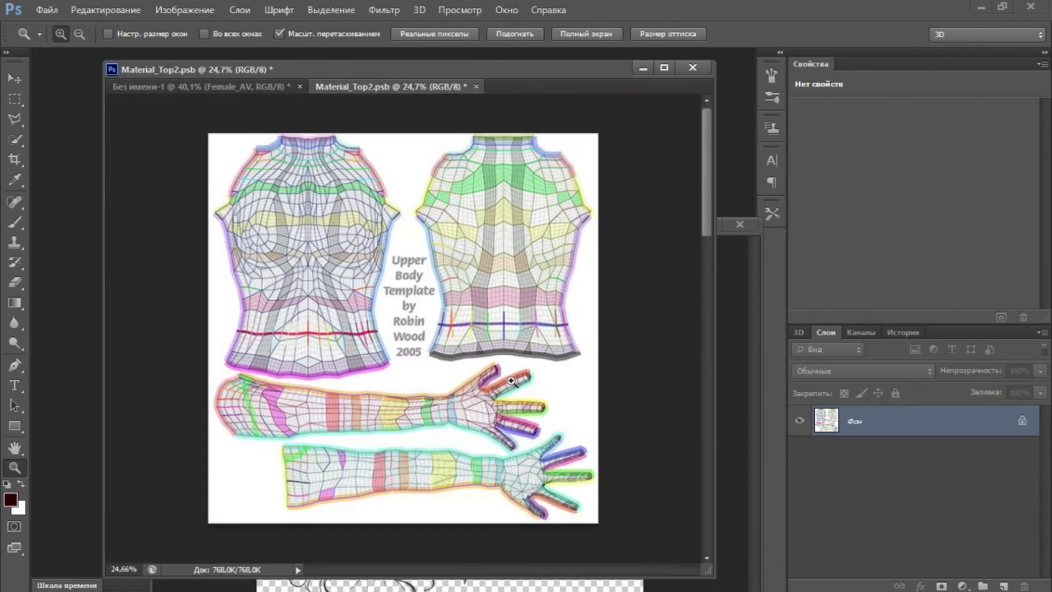
- Save with maximum compatibility and merge Слой 2 down onto the Female_AV avatar layer
click(215, 85)
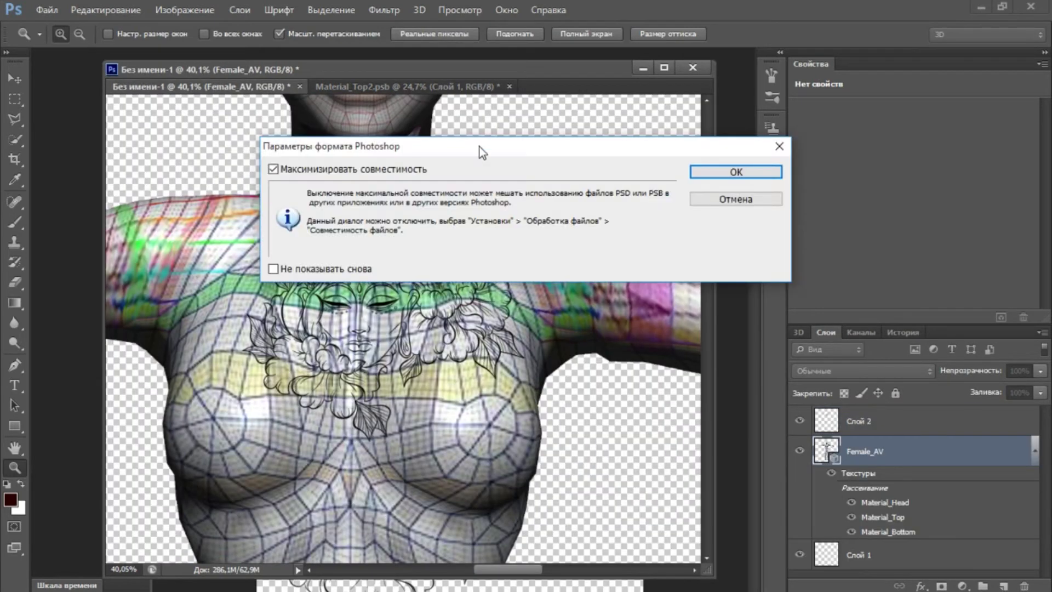
click(729, 173)
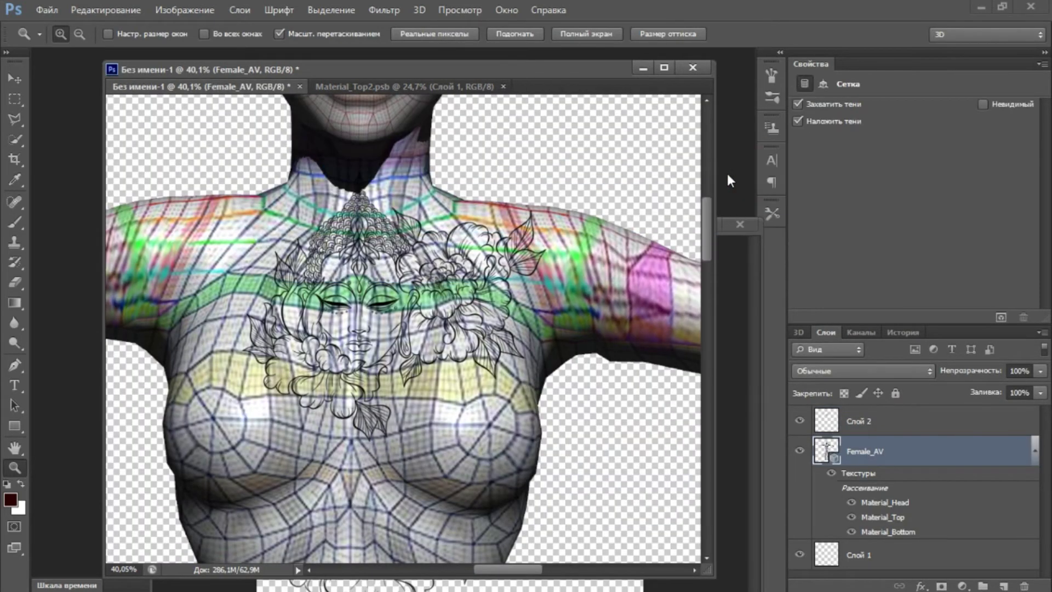
click(878, 427)
right_click(891, 421)
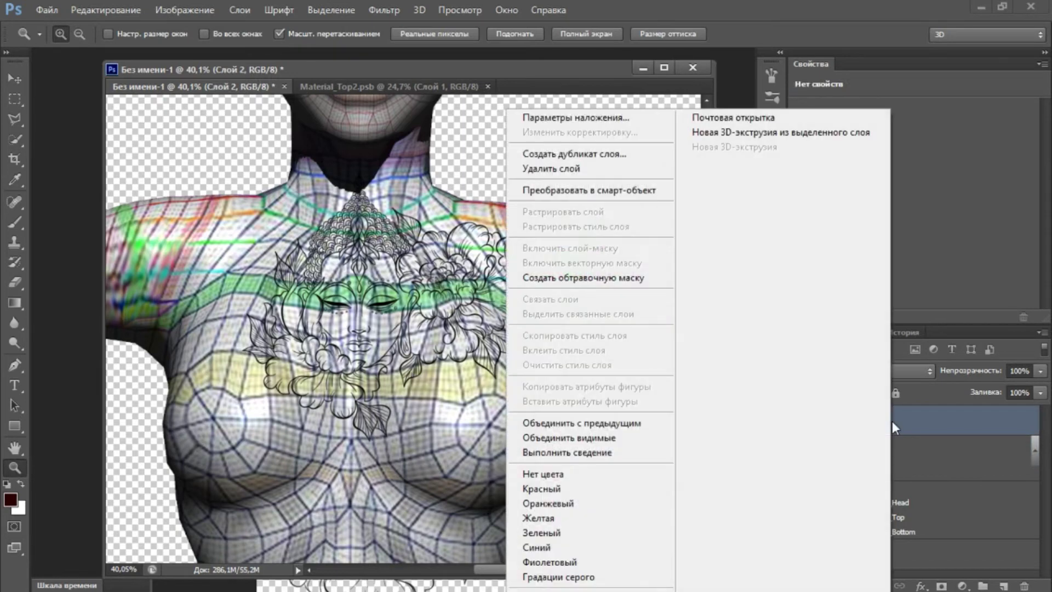
click(646, 423)
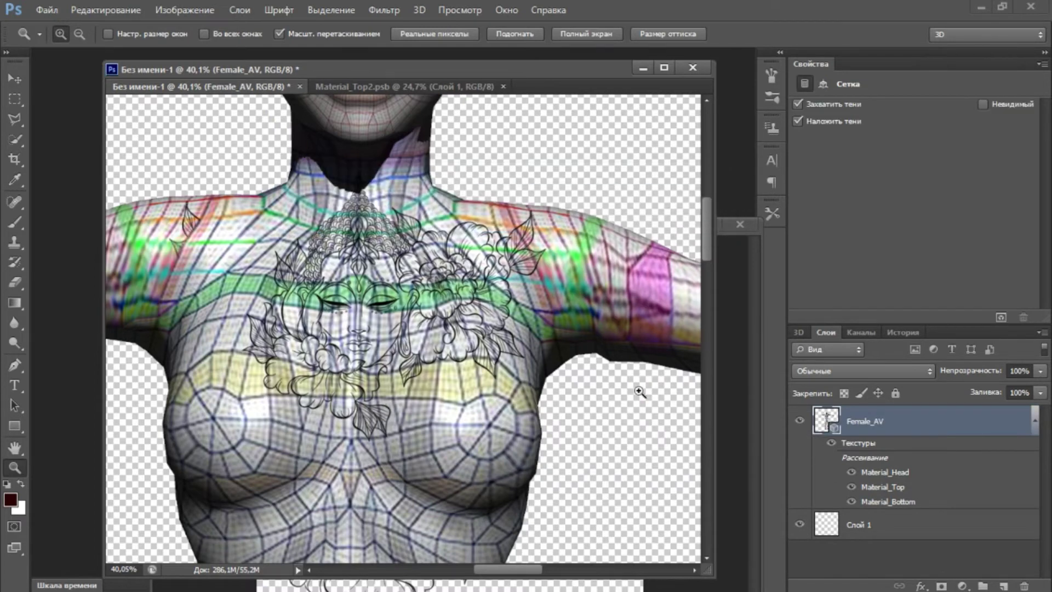
- Check the baked drawing on Material_Top2 with the Фон template layer hidden
click(444, 89)
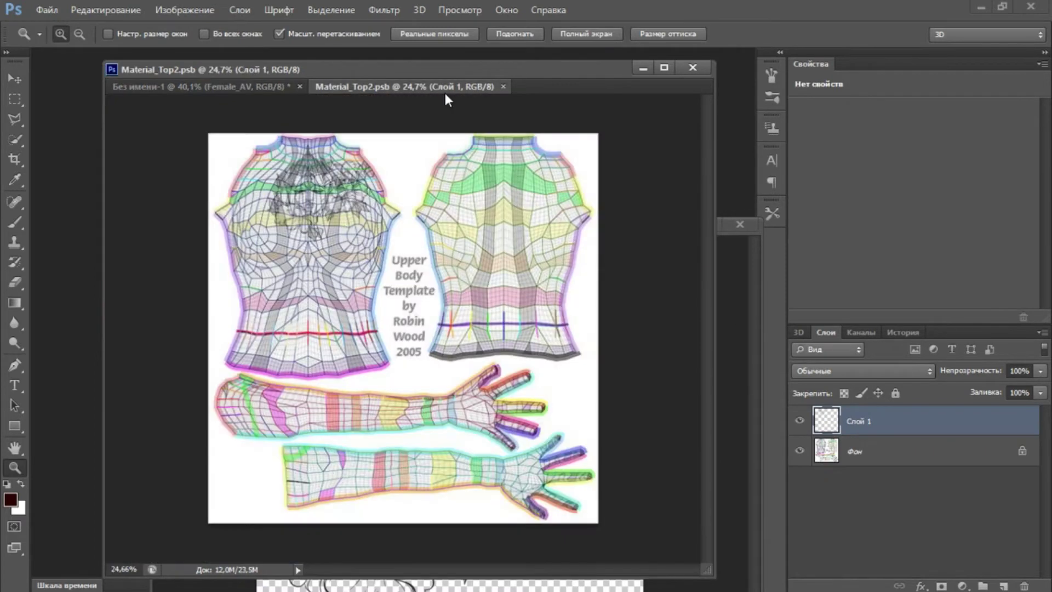
click(799, 451)
drag(334, 183, 361, 183)
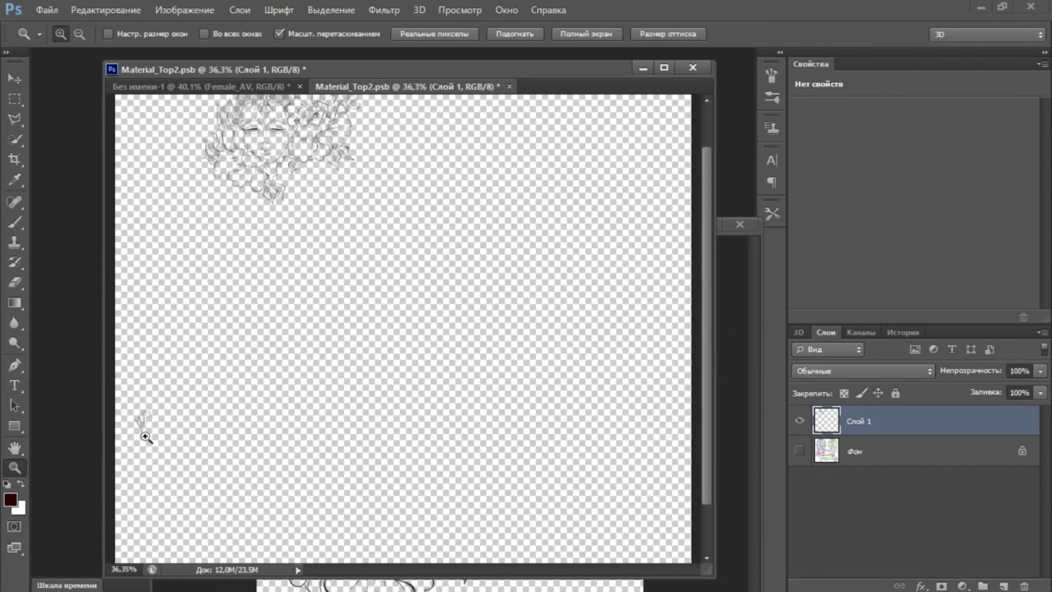
drag(141, 425, 275, 463)
mouse_move(291, 414)
mouse_down()
mouse_move(312, 403)
mouse_move(181, 378)
mouse_move(191, 378)
mouse_up()
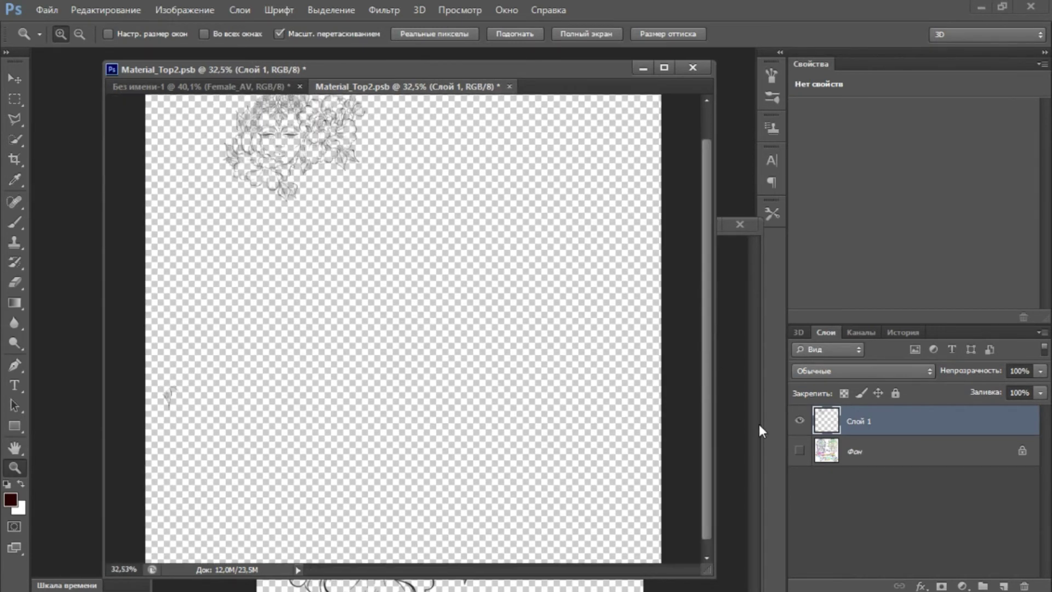
key(ctrl+Tab)
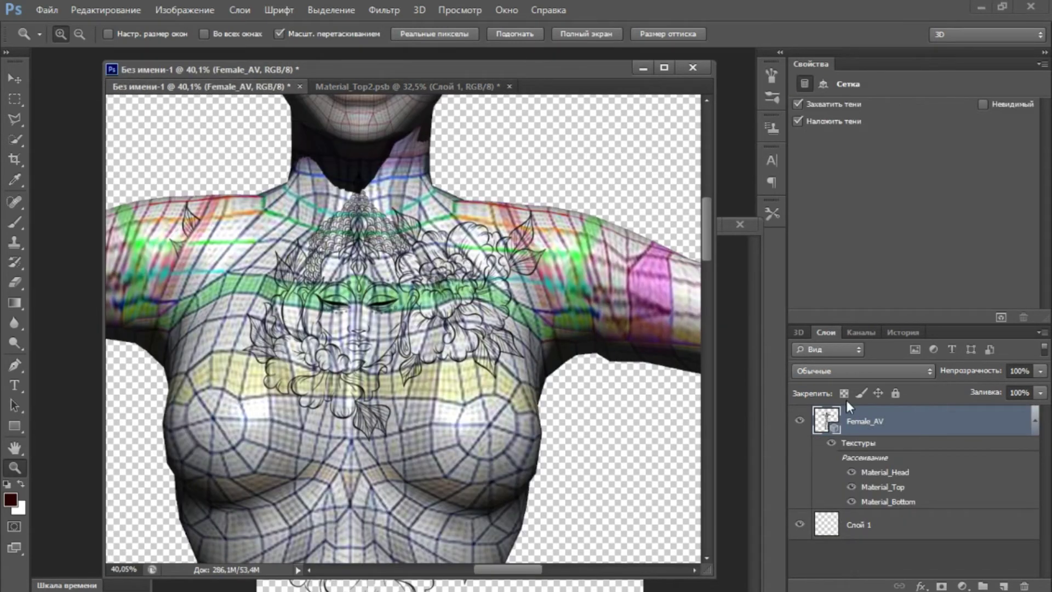
- Reset the 3D camera and copy the winged-arrow ornament into the avatar document, centred on the torso
click(799, 333)
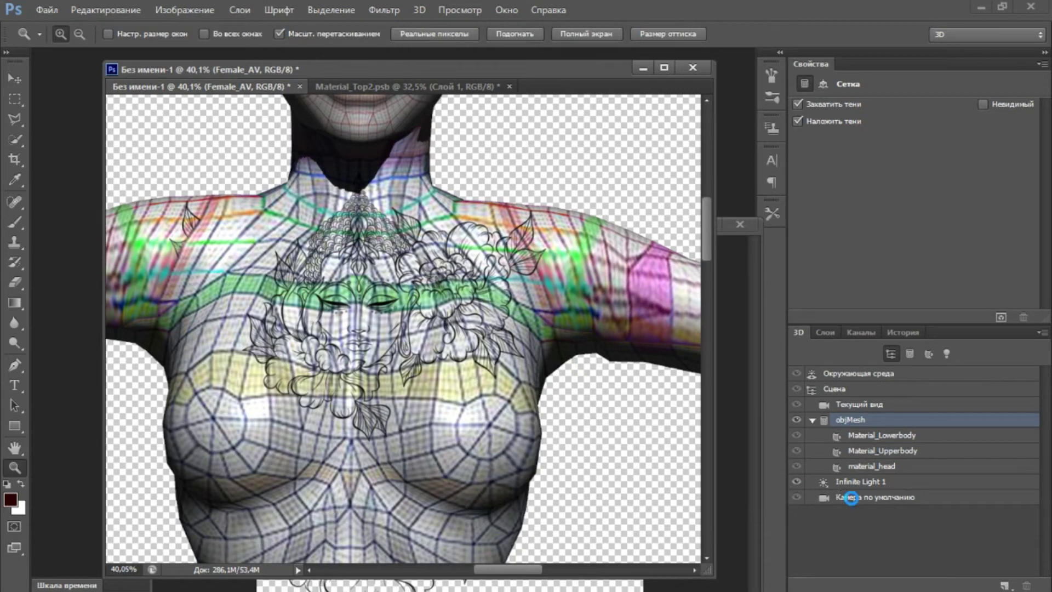
click(851, 498)
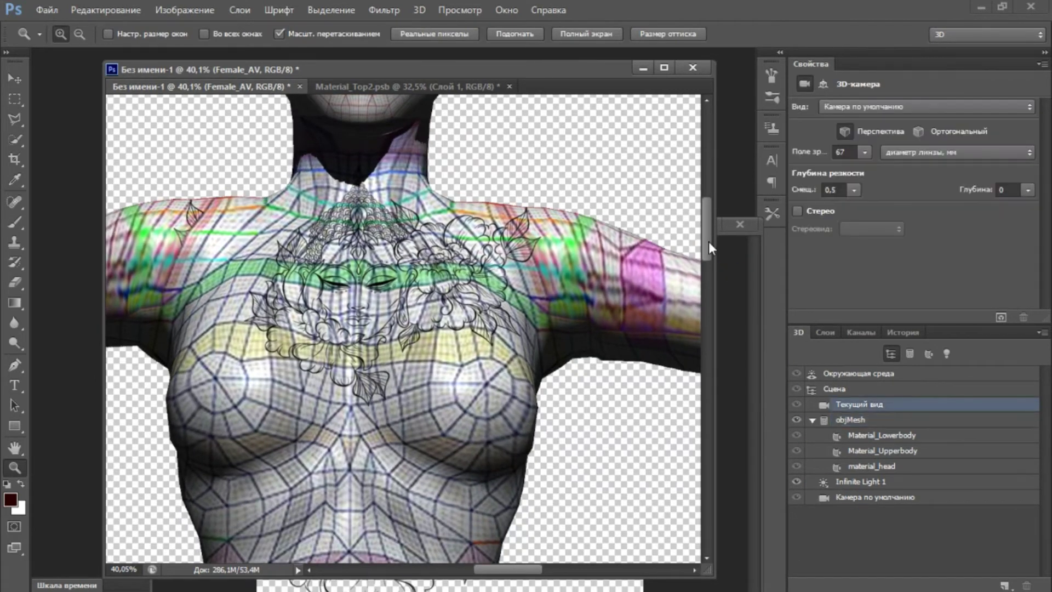
drag(708, 241, 707, 274)
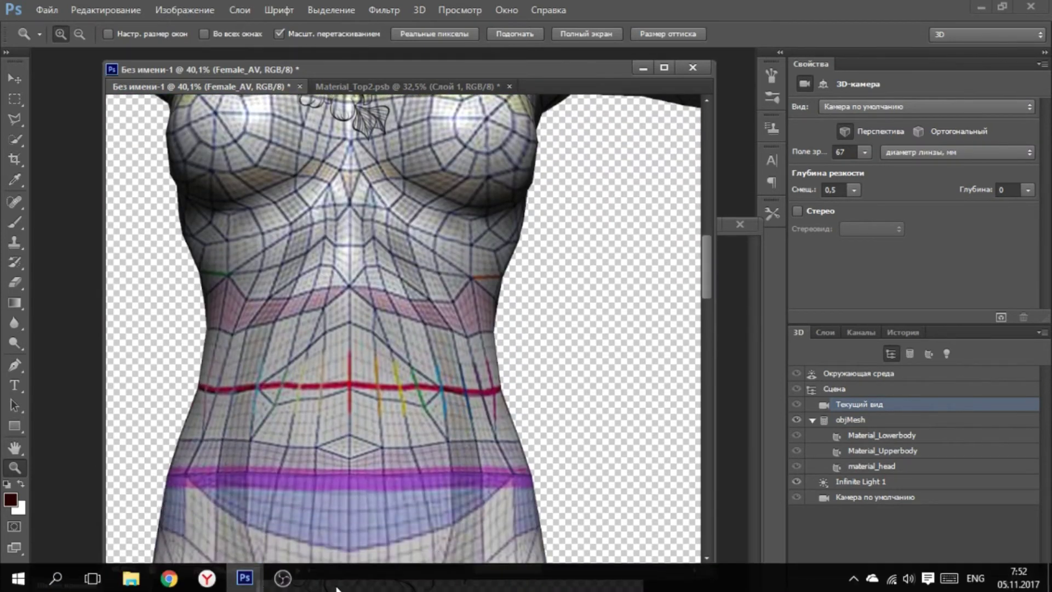
mouse_move(244, 578)
click(329, 485)
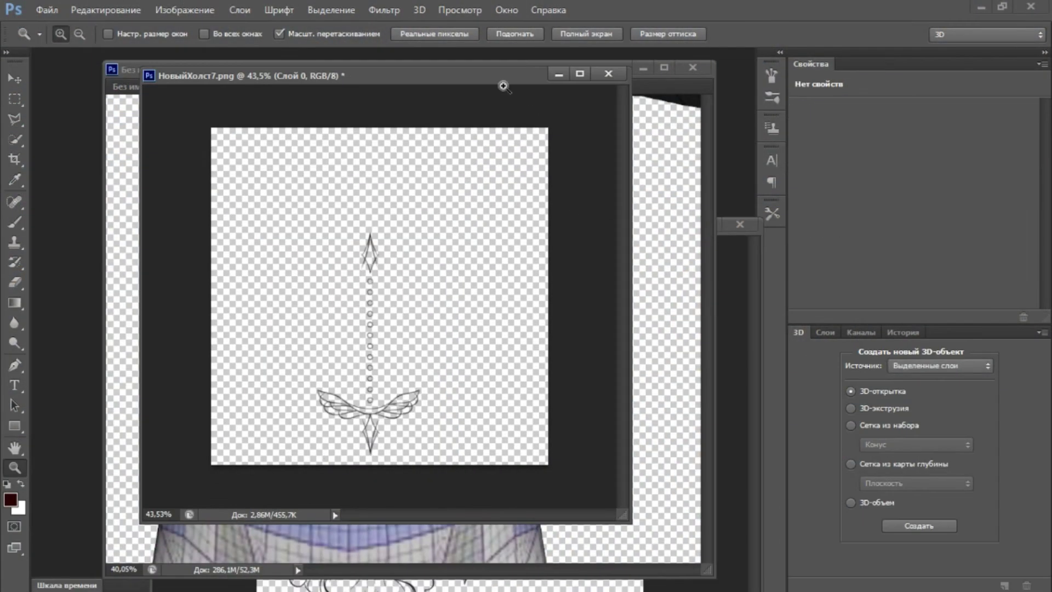
drag(500, 83, 535, 126)
click(825, 332)
mouse_move(886, 430)
mouse_down()
mouse_move(156, 365)
mouse_move(349, 247)
mouse_up()
click(23, 76)
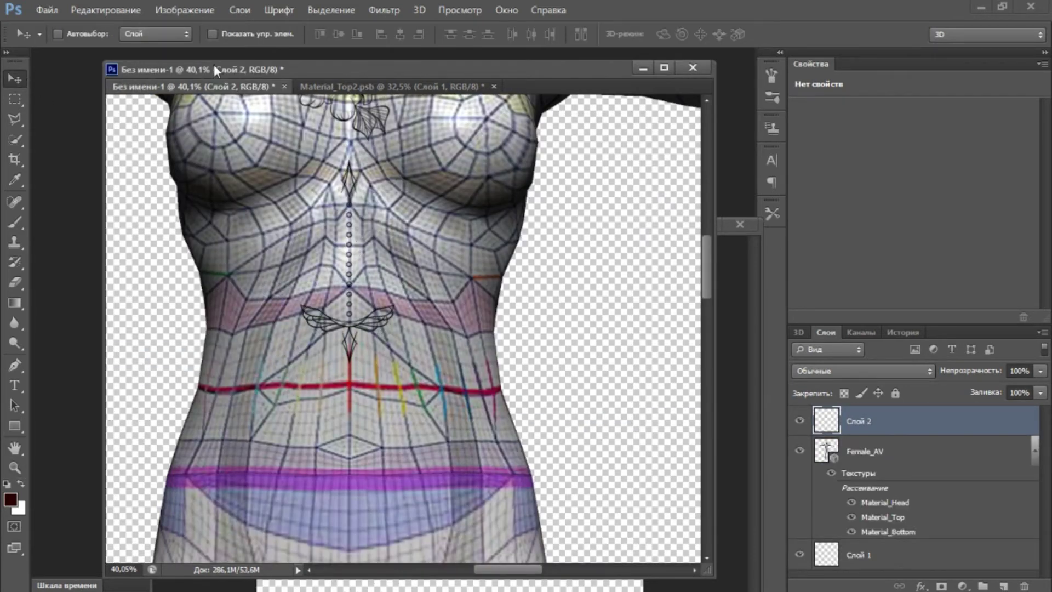
- Flip the ornament vertically, shift it down slightly and merge it onto the avatar layer
click(105, 10)
mouse_move(126, 311)
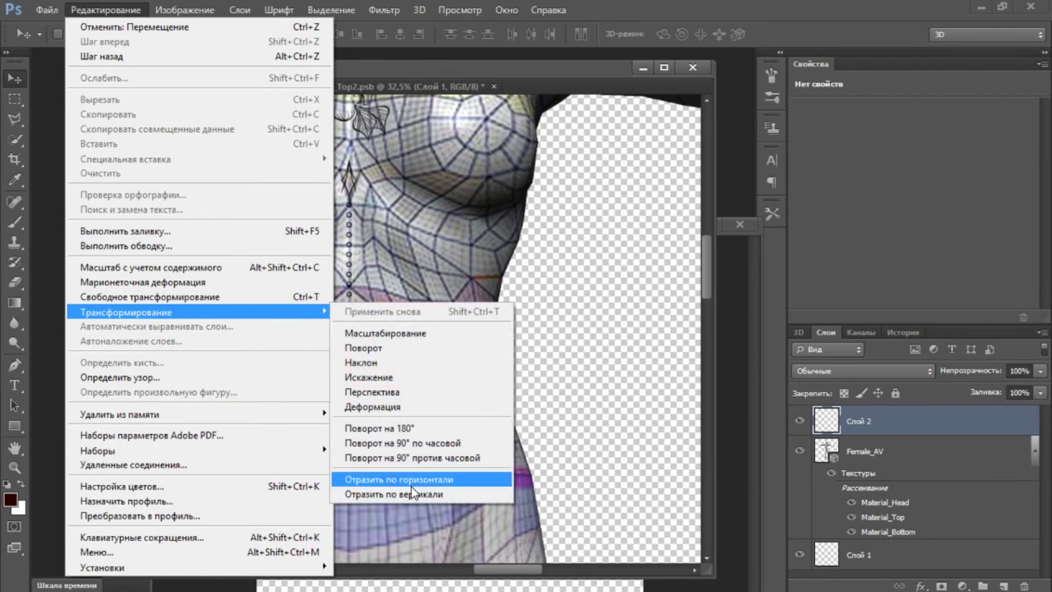
click(411, 485)
drag(349, 211, 351, 221)
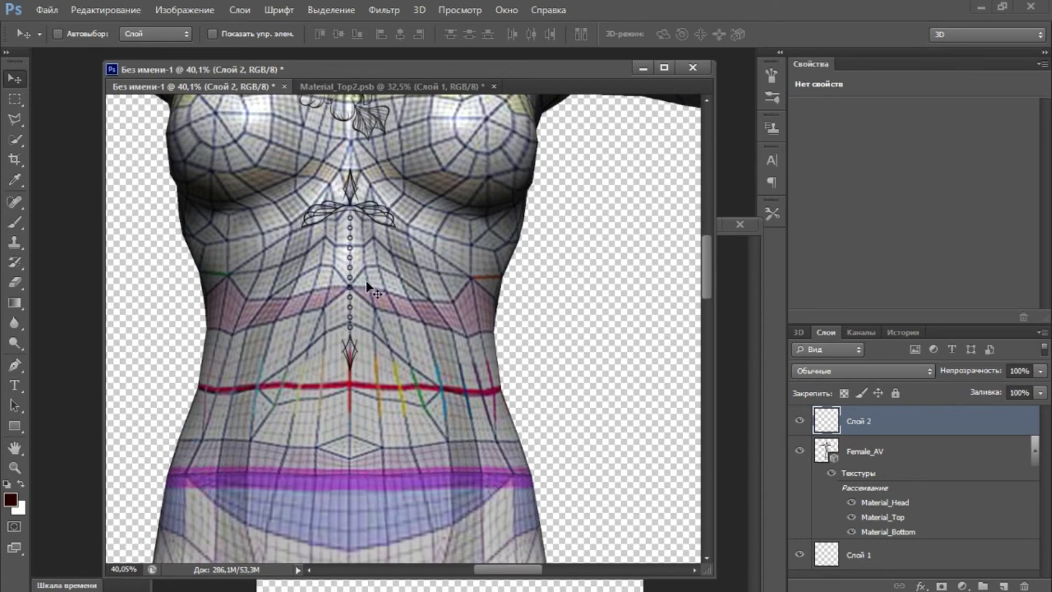
right_click(889, 425)
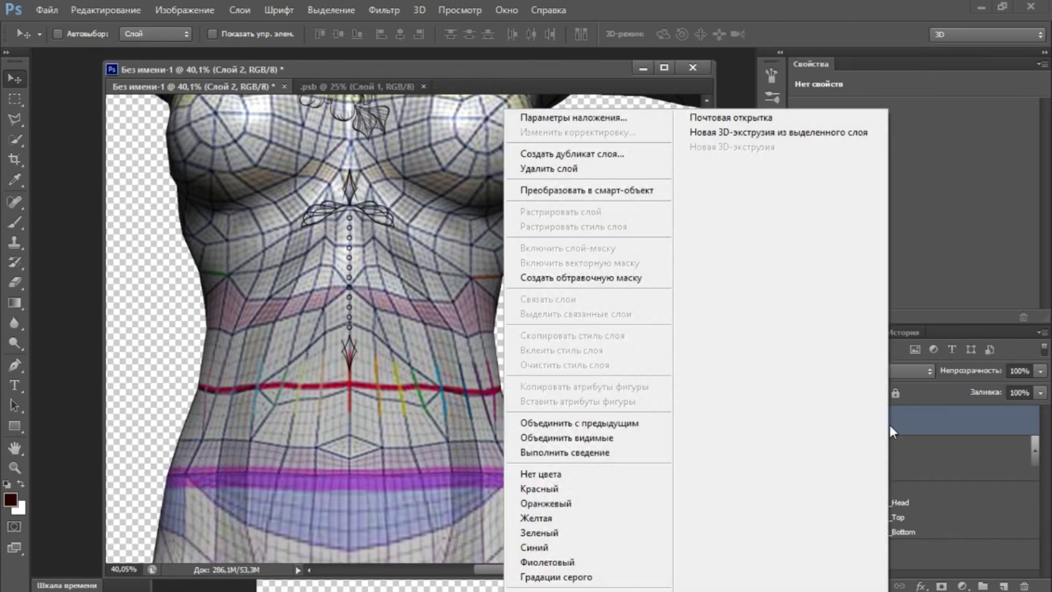
click(631, 424)
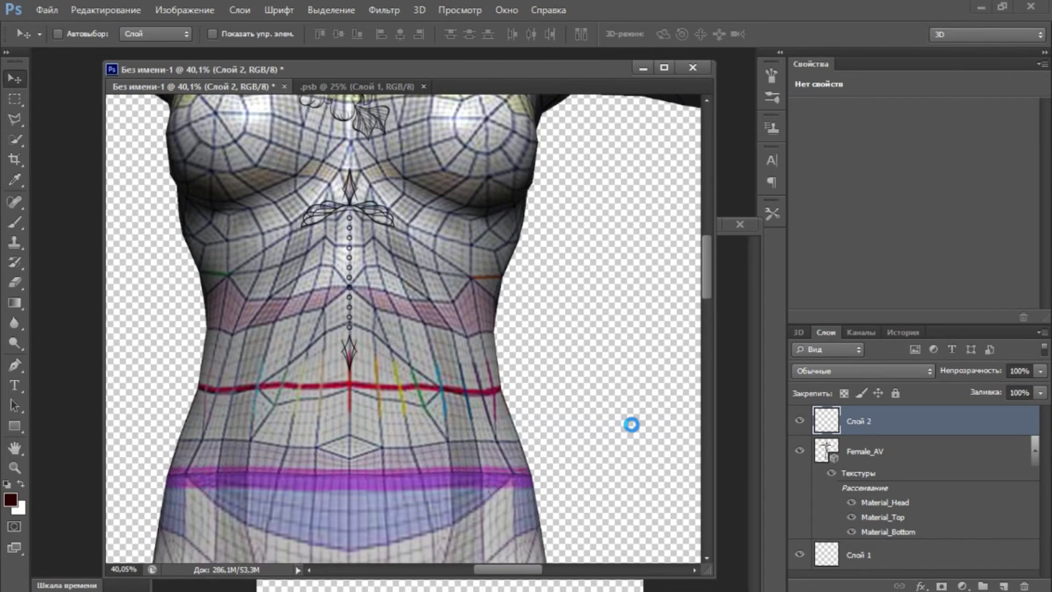
- Open the upper-body texture 1.psb, hide Фон and zoom in on the line art
double_click(898, 493)
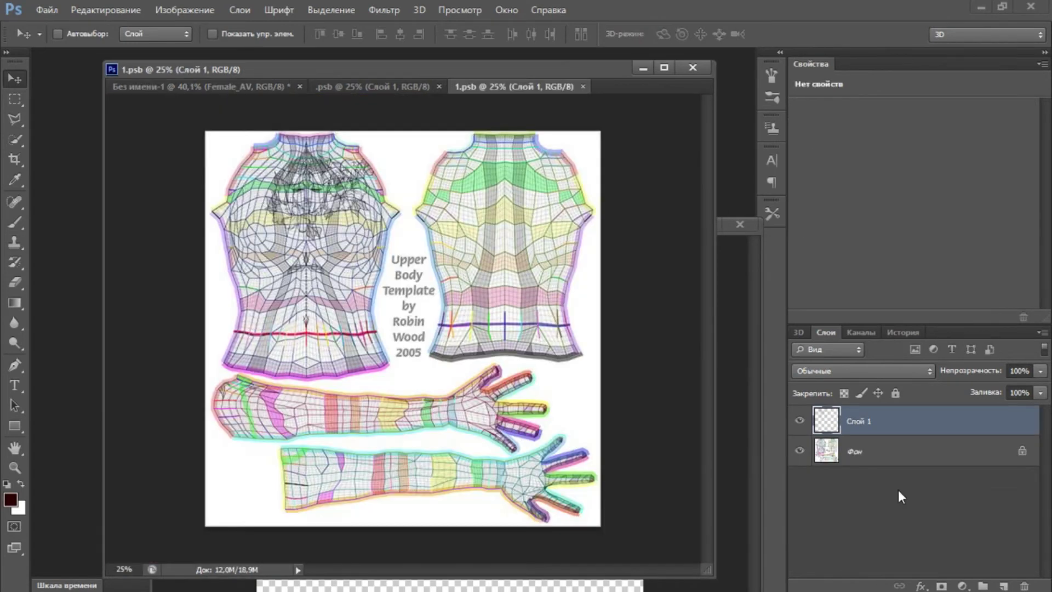
click(799, 450)
click(15, 467)
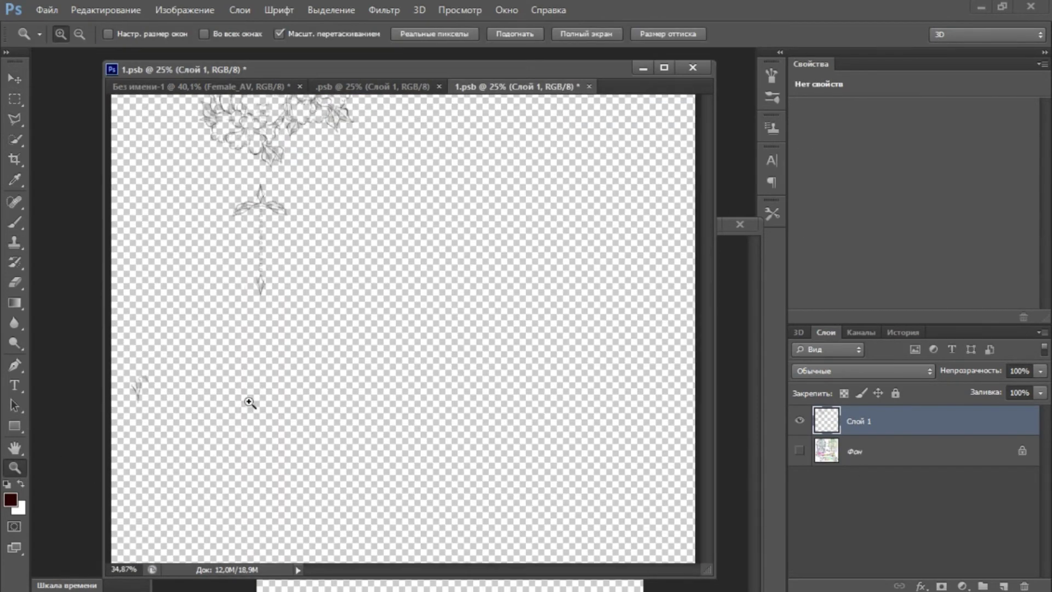
drag(224, 400, 331, 425)
mouse_move(498, 228)
mouse_down()
mouse_move(391, 227)
mouse_move(212, 159)
mouse_move(706, 232)
mouse_up()
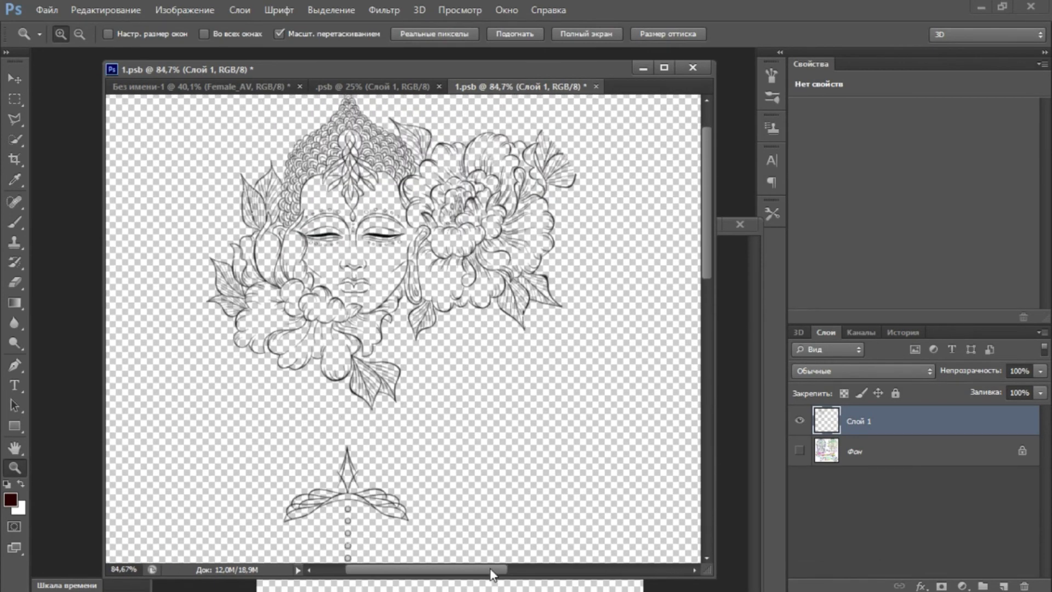
drag(492, 570, 470, 573)
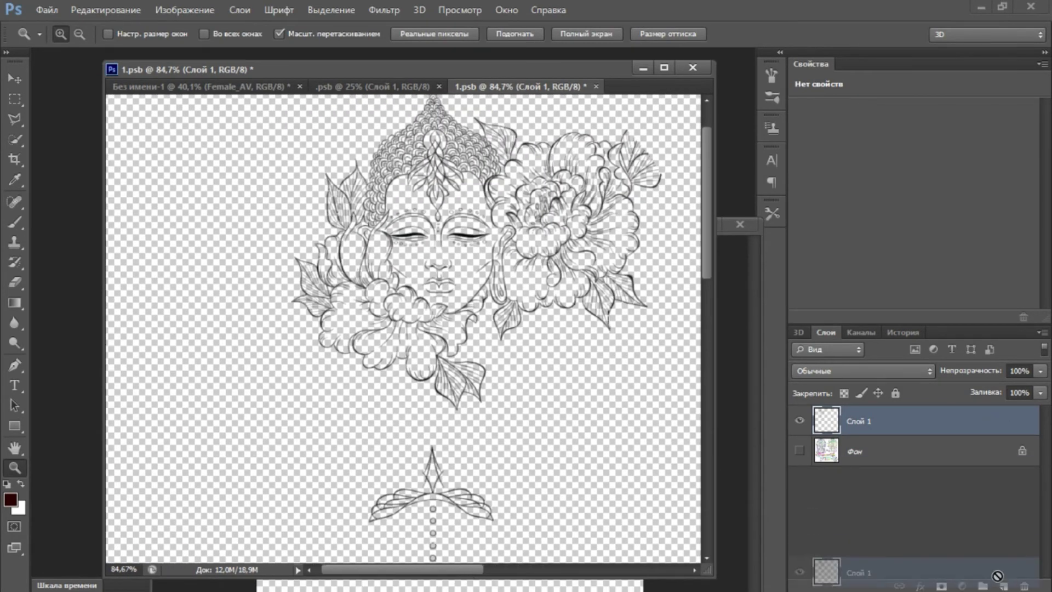
- Duplicate Слой 1 as Слой 1 копия, hide the original and ready the Eraser
drag(954, 436, 1003, 585)
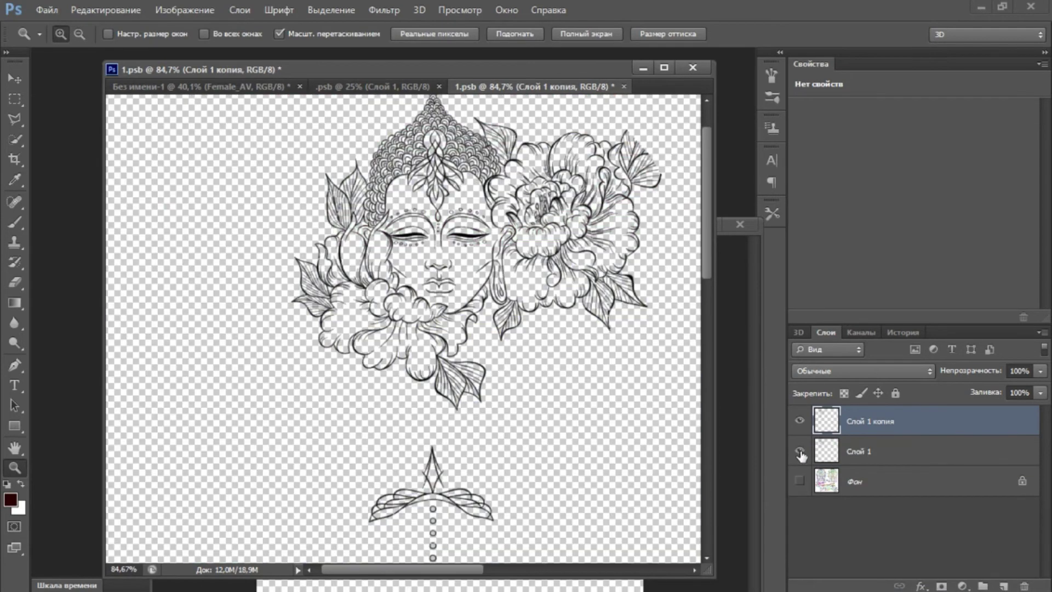
click(800, 450)
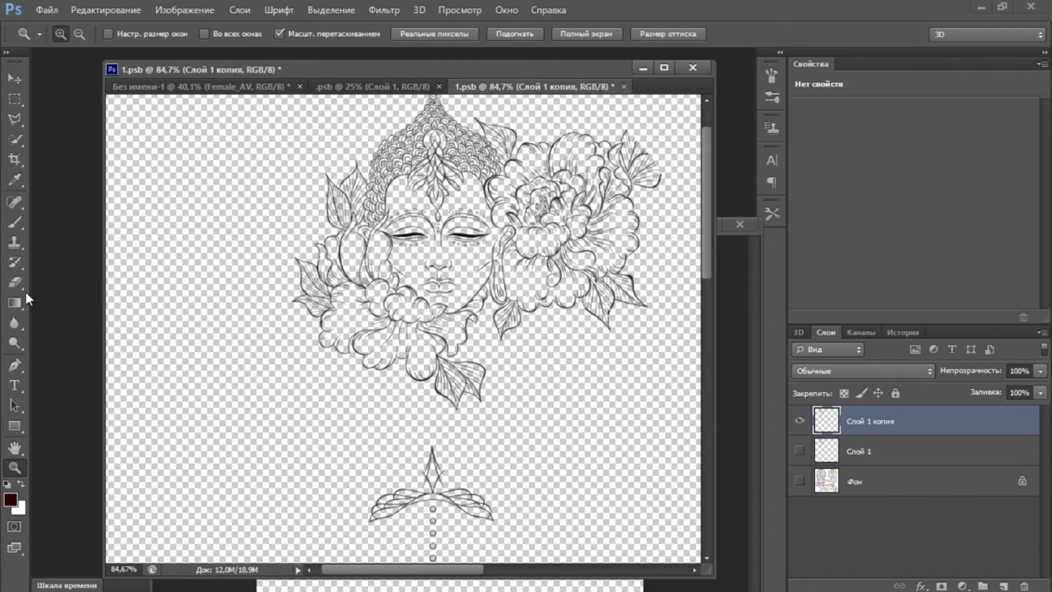
click(14, 282)
scroll(459, 282, down, 3)
click(79, 34)
- Erase the central arrow ornament and stray sketch strokes from the copy with a 74 px eraser
drag(85, 82, 107, 82)
drag(432, 274, 432, 526)
drag(384, 328, 482, 335)
scroll(707, 426, down, 2)
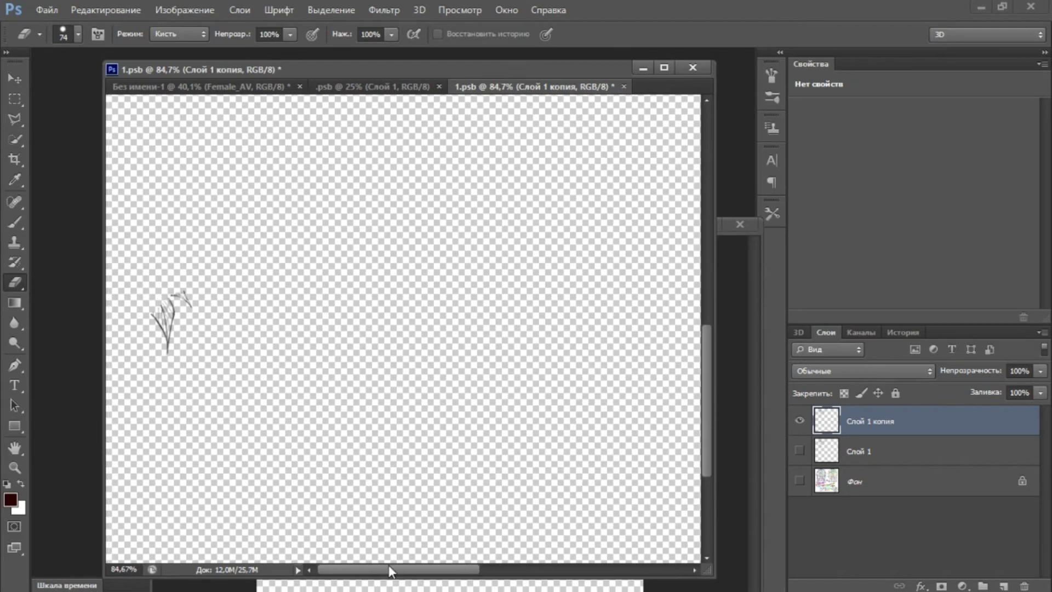
key(z)
click(15, 282)
drag(170, 307, 160, 359)
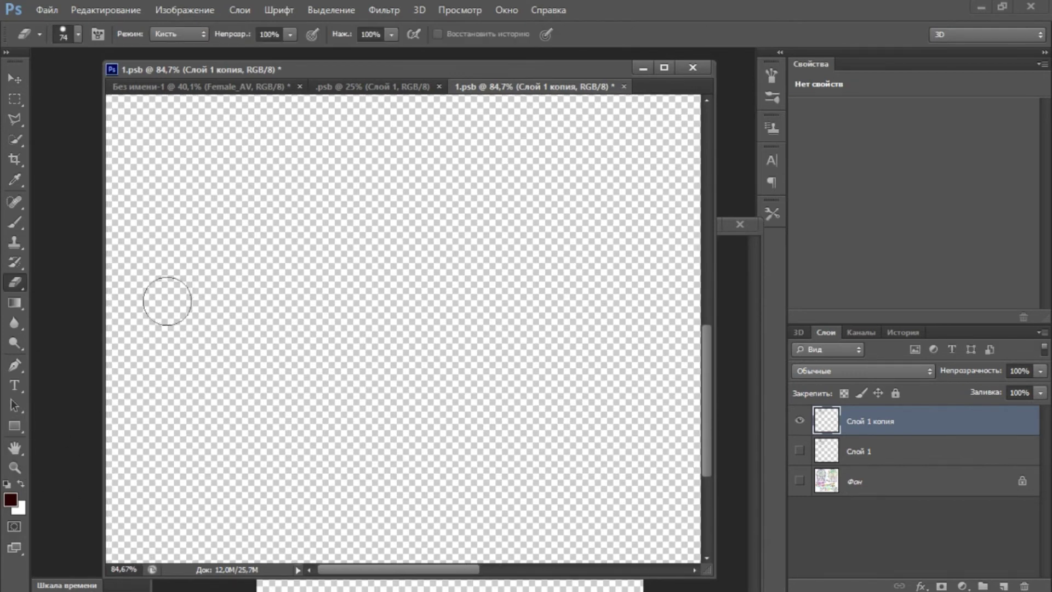
drag(707, 392, 714, 186)
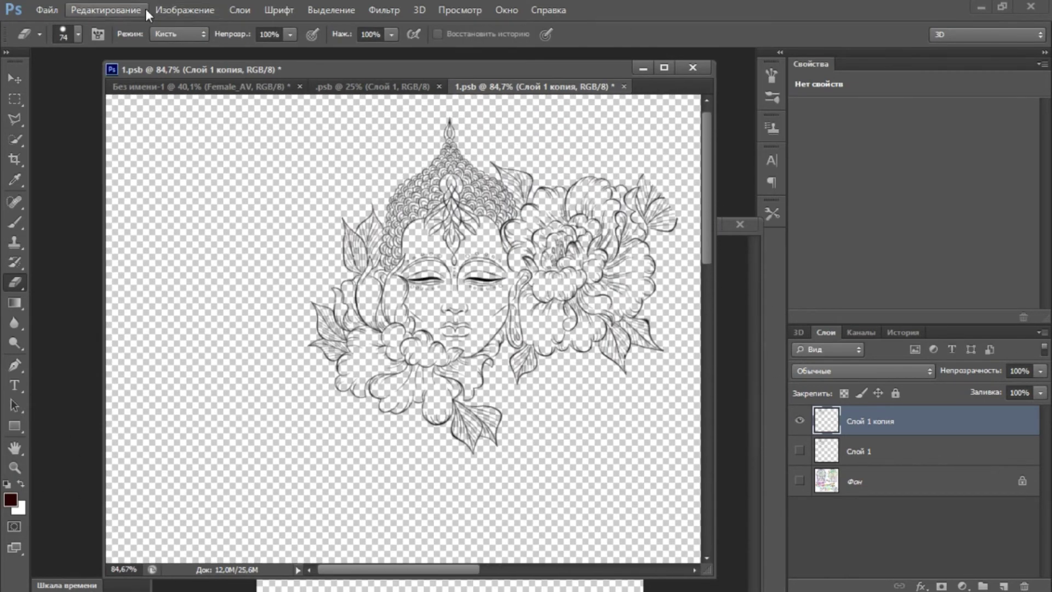
- Flip the copy horizontally and show Слой 1 and the Фон template again
click(146, 9)
click(422, 493)
click(799, 451)
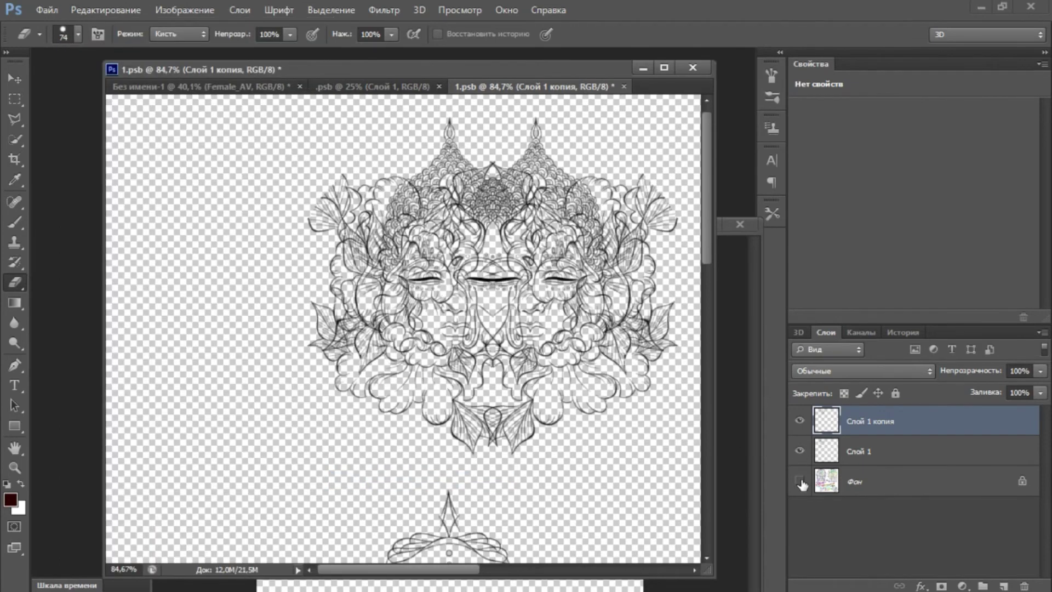
click(799, 481)
key(z)
drag(192, 192, 241, 193)
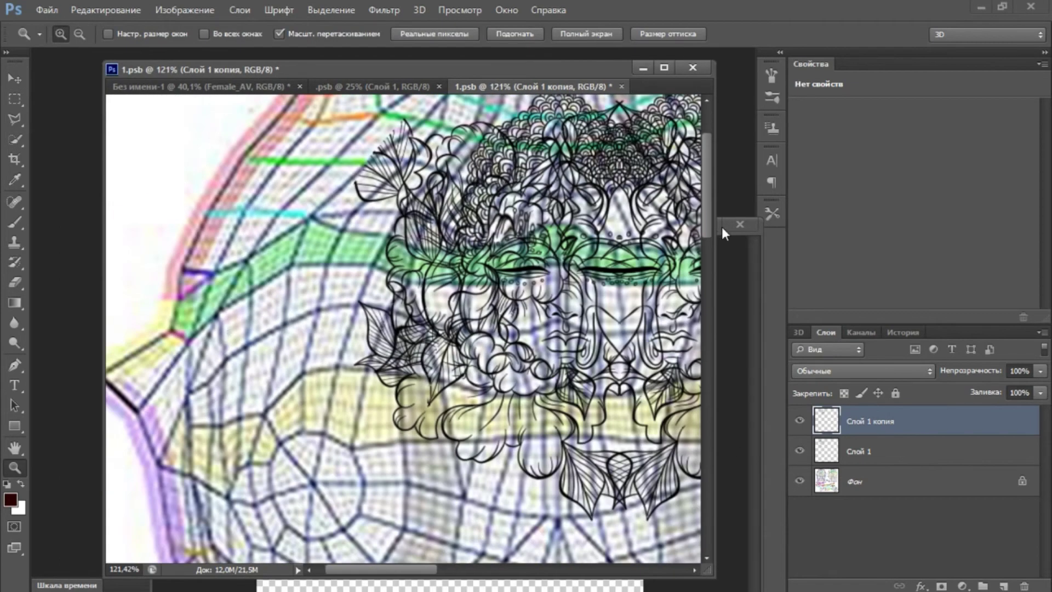
scroll(707, 213, up, 3)
- Shift the mirrored copy left with the Move tool and arrow keys until the faces align
key(v)
drag(620, 329, 605, 329)
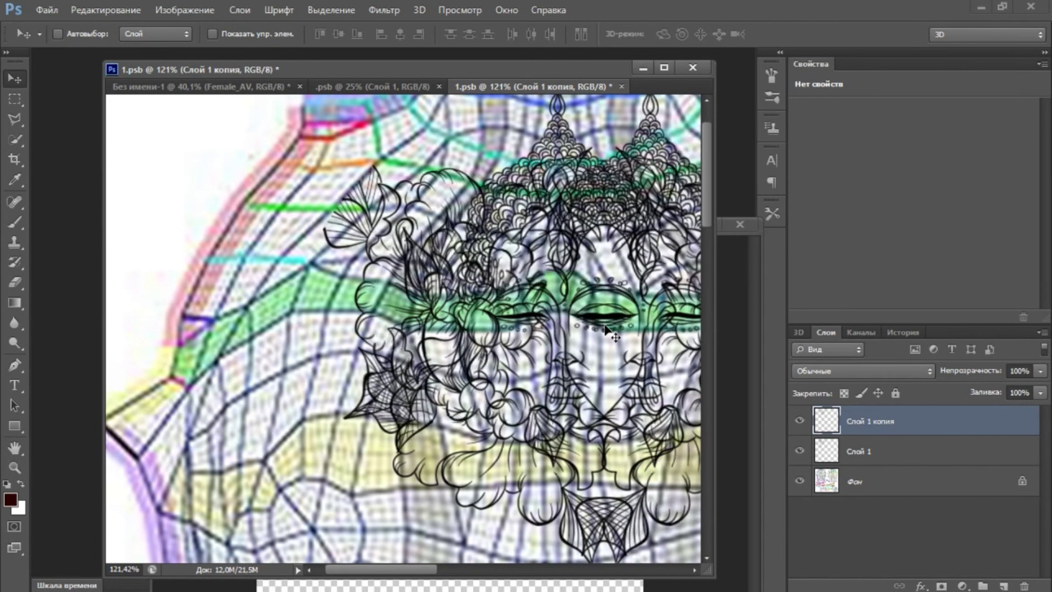
key(shift+Left)
key(shift+Left)
key(shift+Left)
key(shift+Left)
key(shift+Left)
key(shift+Left)
key(shift+Left)
key(shift+Left)
key(shift+Left)
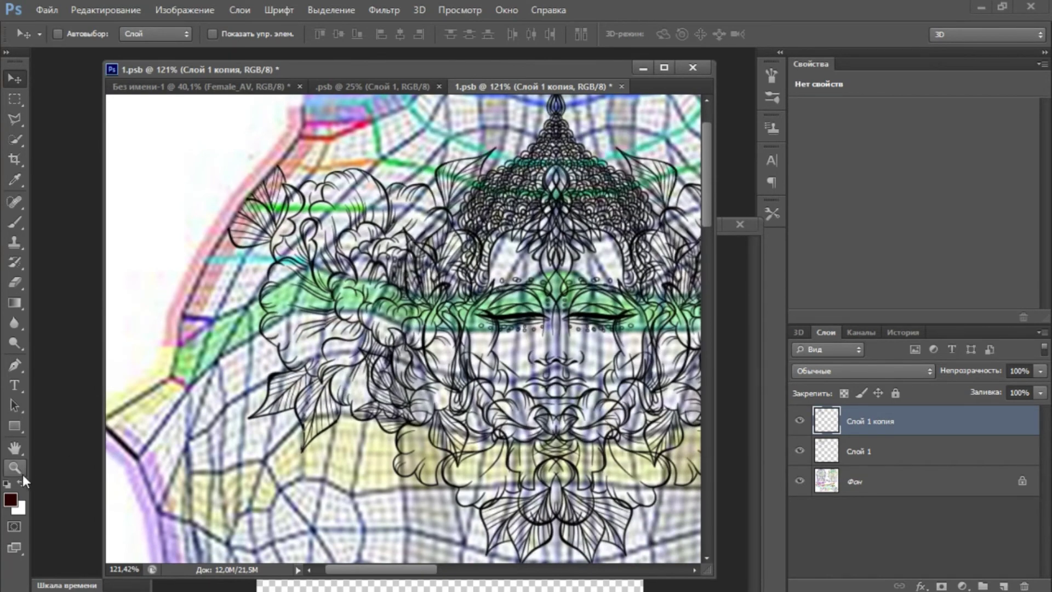
click(22, 475)
drag(238, 174, 273, 257)
key(v)
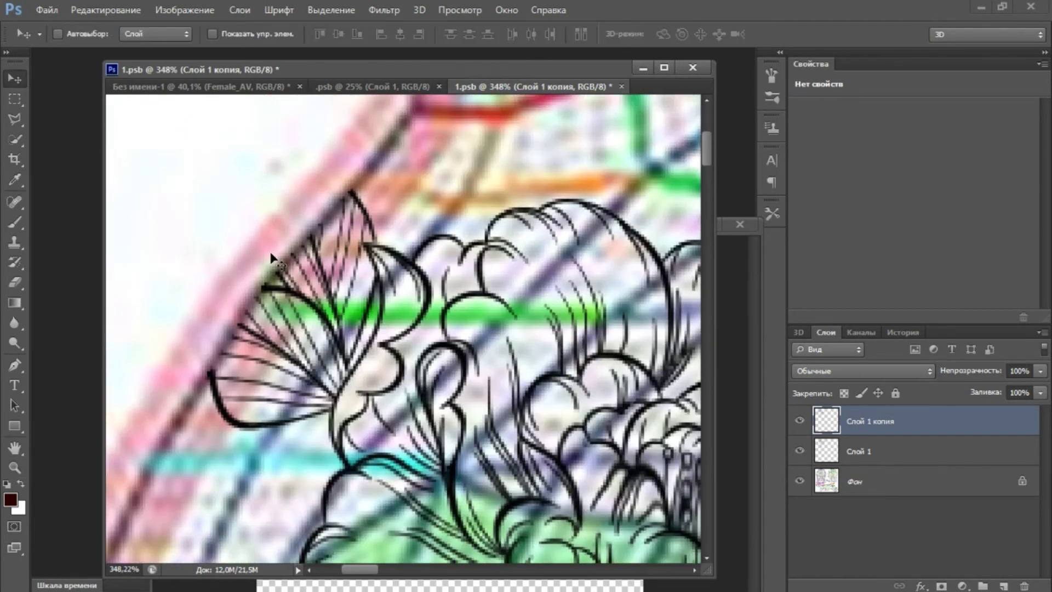
key(Left)
mouse_move(368, 570)
mouse_down()
mouse_move(471, 571)
mouse_move(370, 571)
mouse_up()
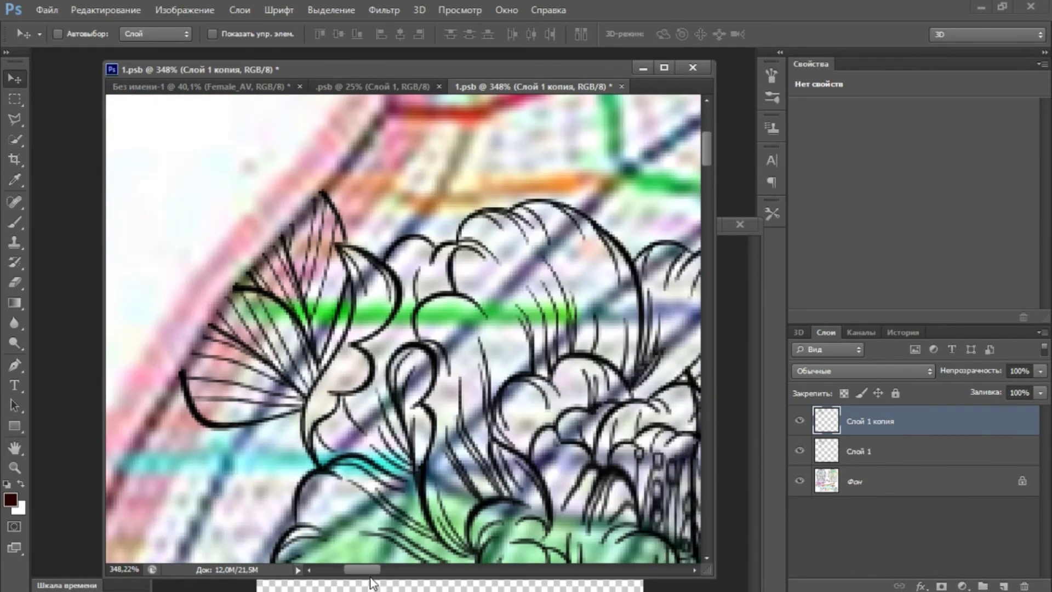
- Lower the copy layer to 65% opacity and erase doubled lines across the face and flowers
click(15, 467)
key(ctrl+0)
key(6)
key(5)
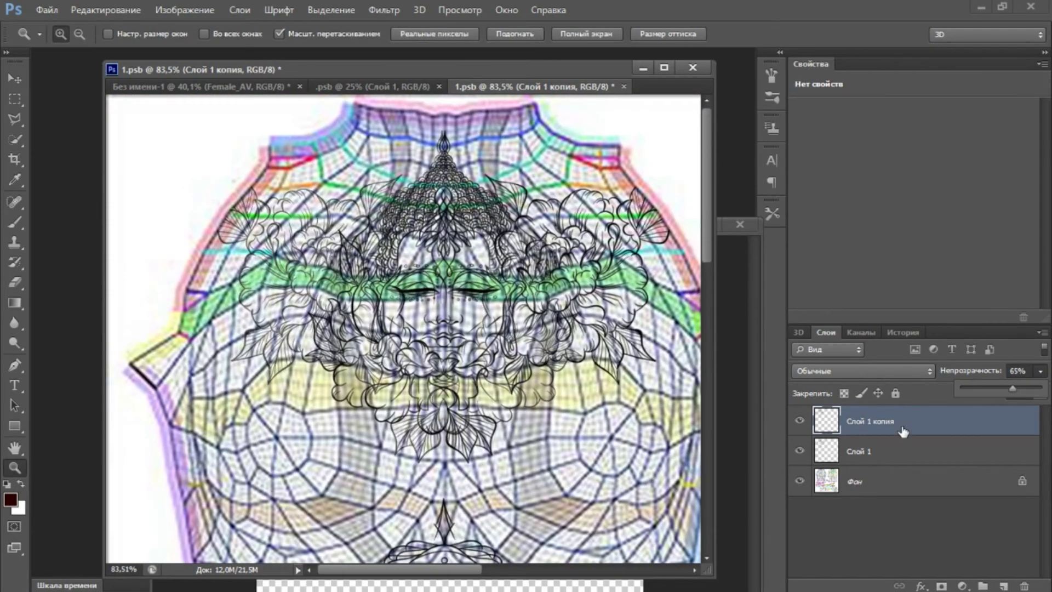
key(e)
drag(521, 160, 564, 328)
drag(493, 230, 498, 427)
drag(439, 164, 455, 208)
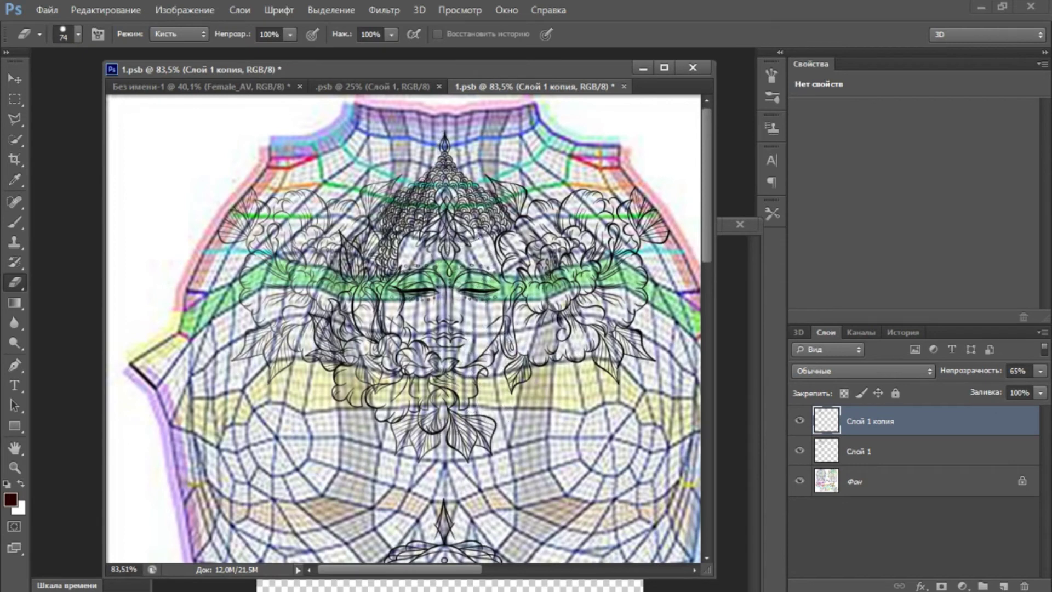
- Hide the Фон layer and erase faint sketch lines through the central flower with a 13 px eraser
click(799, 481)
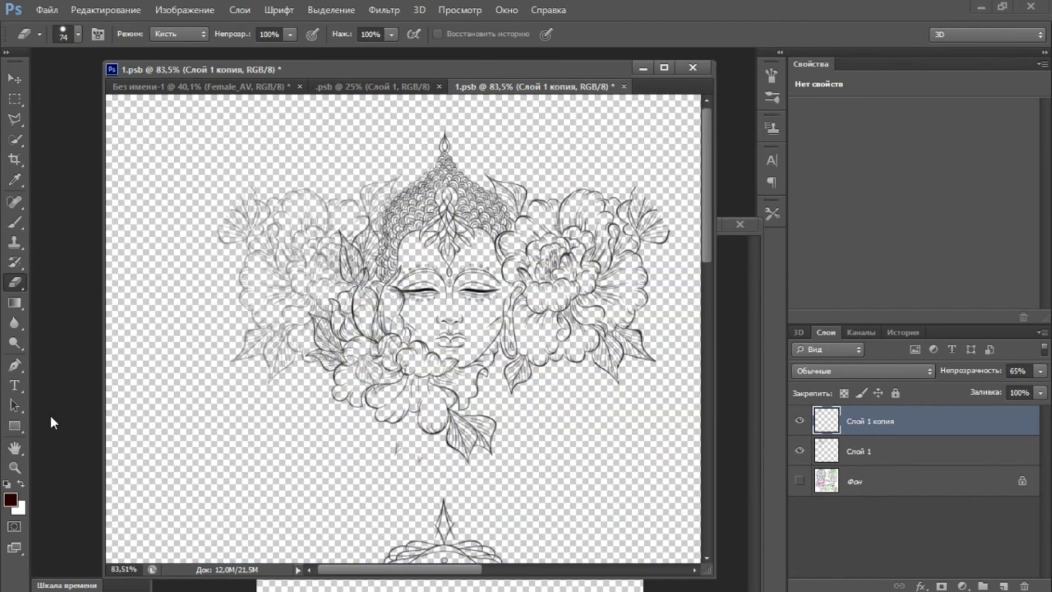
ctrl+drag(324, 346, 384, 345)
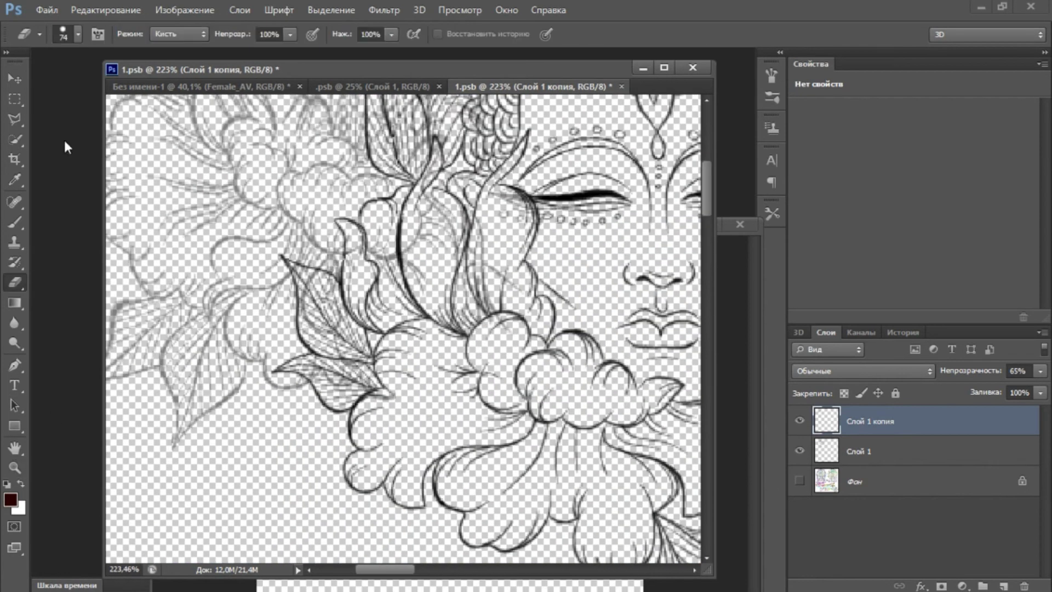
click(78, 34)
key(Return)
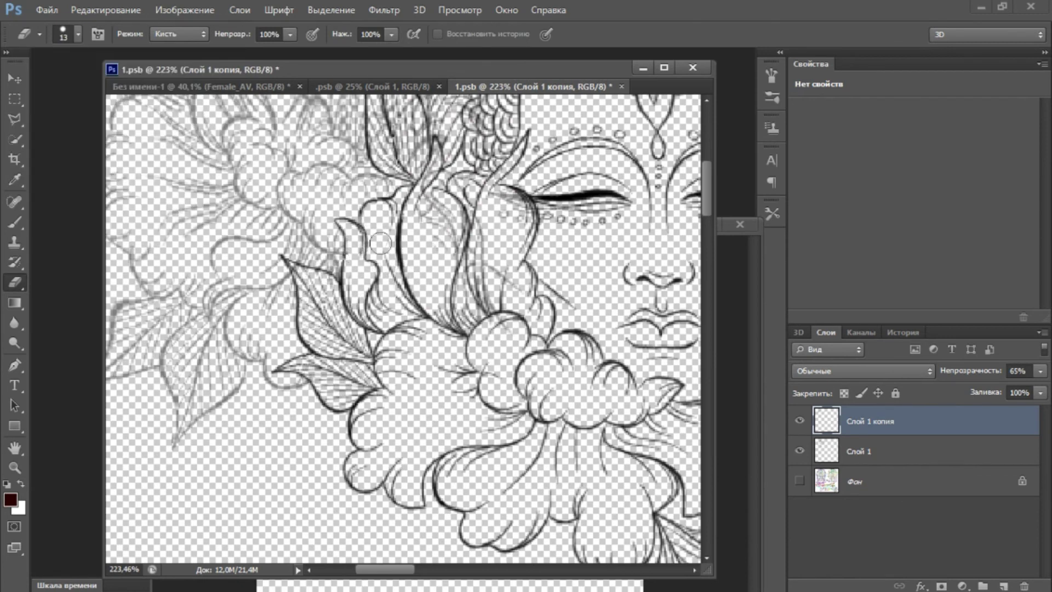
drag(380, 243, 506, 304)
scroll(706, 185, up, 3)
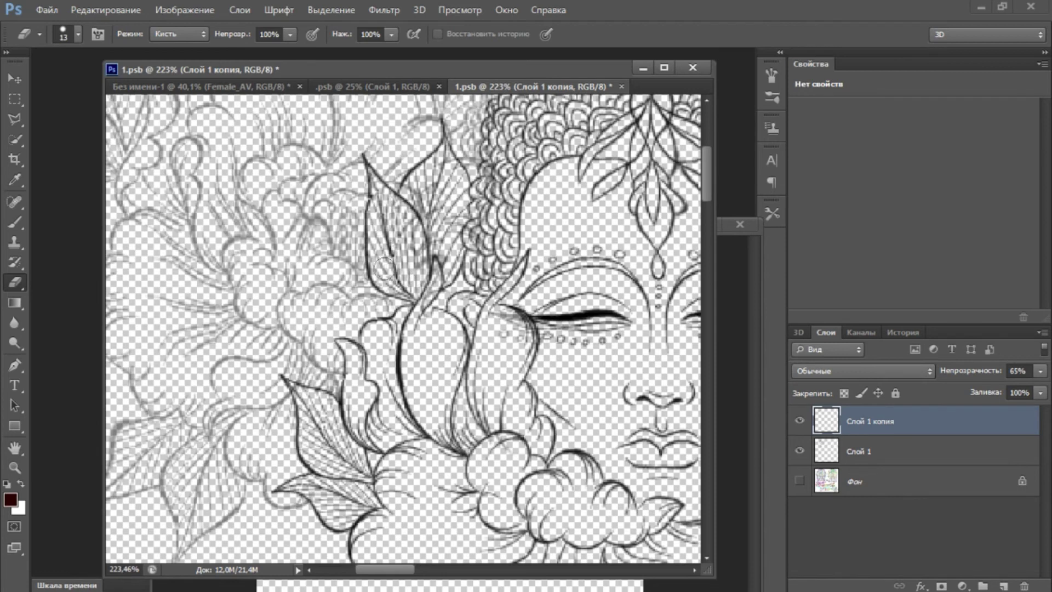
scroll(453, 200, up, 3)
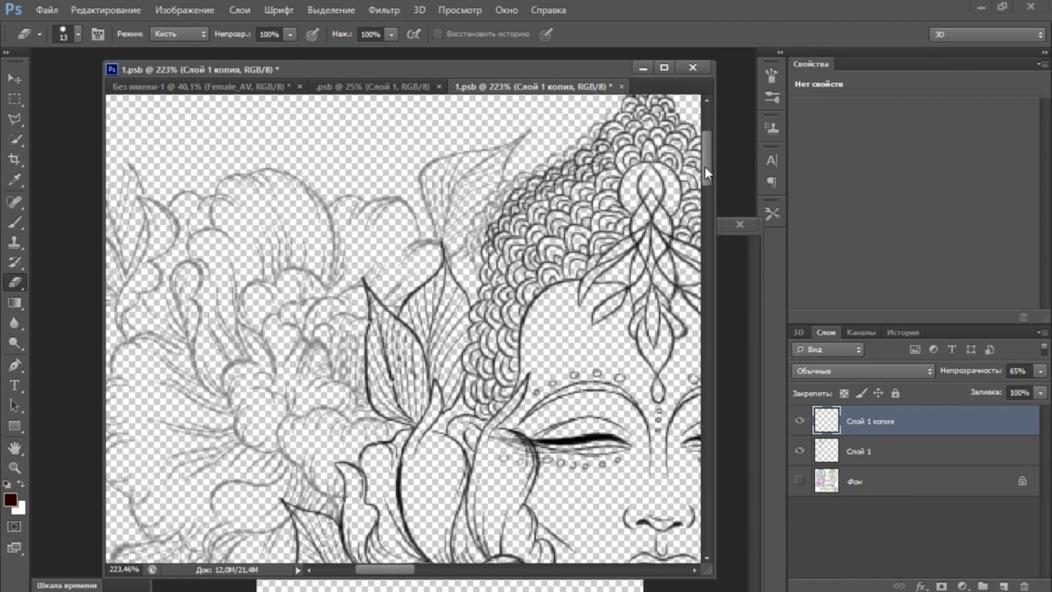
scroll(520, 244, up, 1)
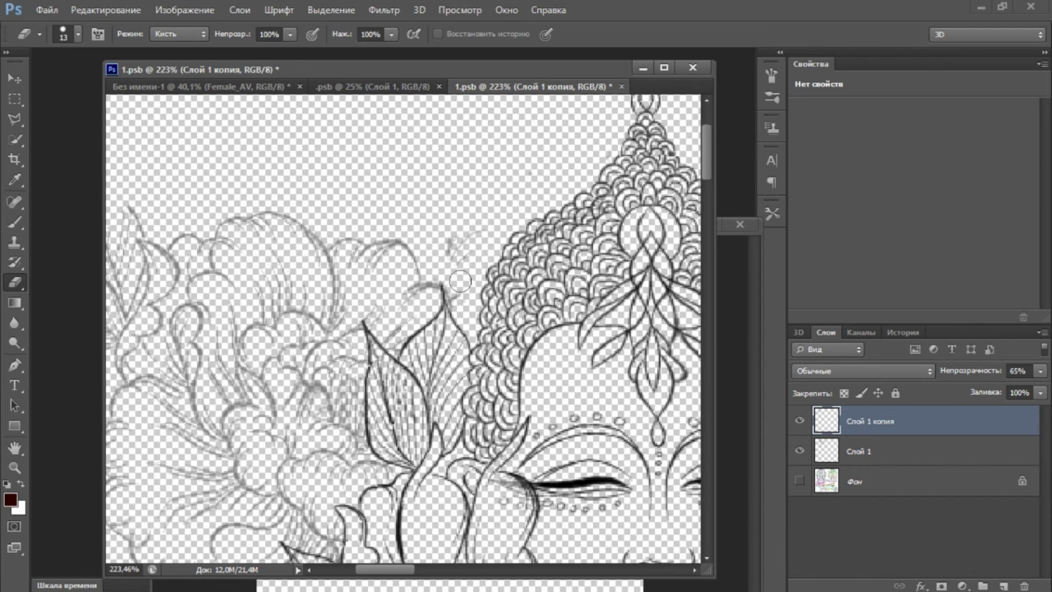
- Restore 100% opacity and erase stray hatch and nose strokes with a 7 px eraser, comparing against Слой 1
click(77, 34)
drag(33, 80, 31, 80)
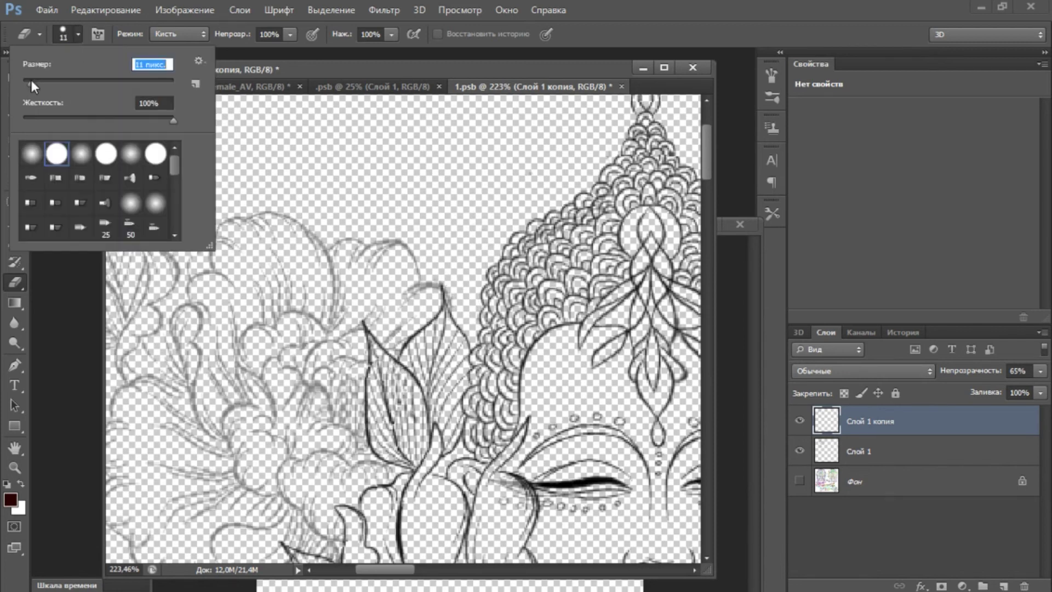
key(Return)
text(100)
key(Return)
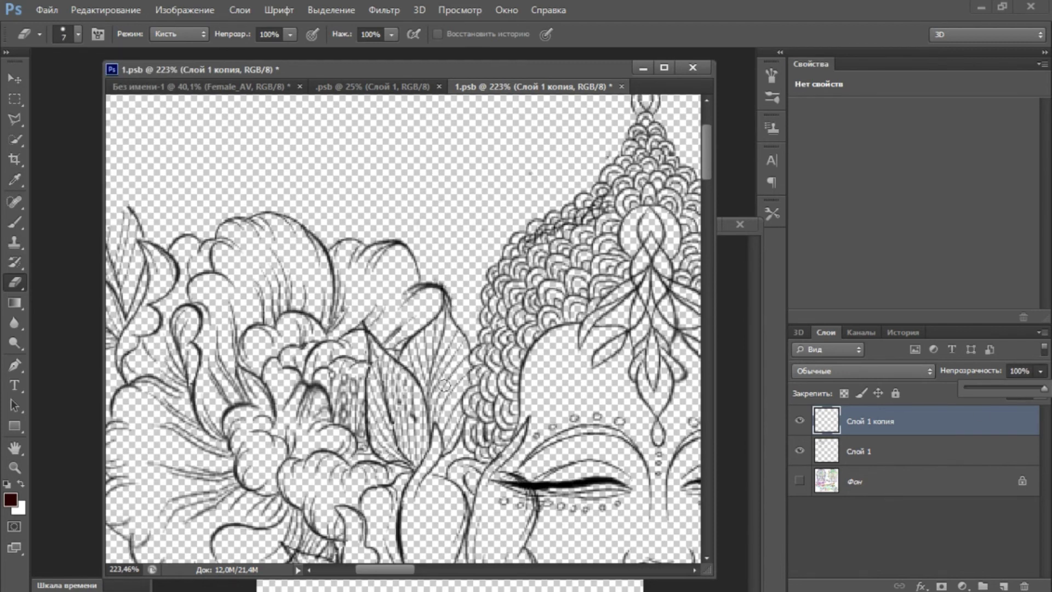
click(799, 450)
click(78, 34)
key(Return)
drag(606, 186, 509, 514)
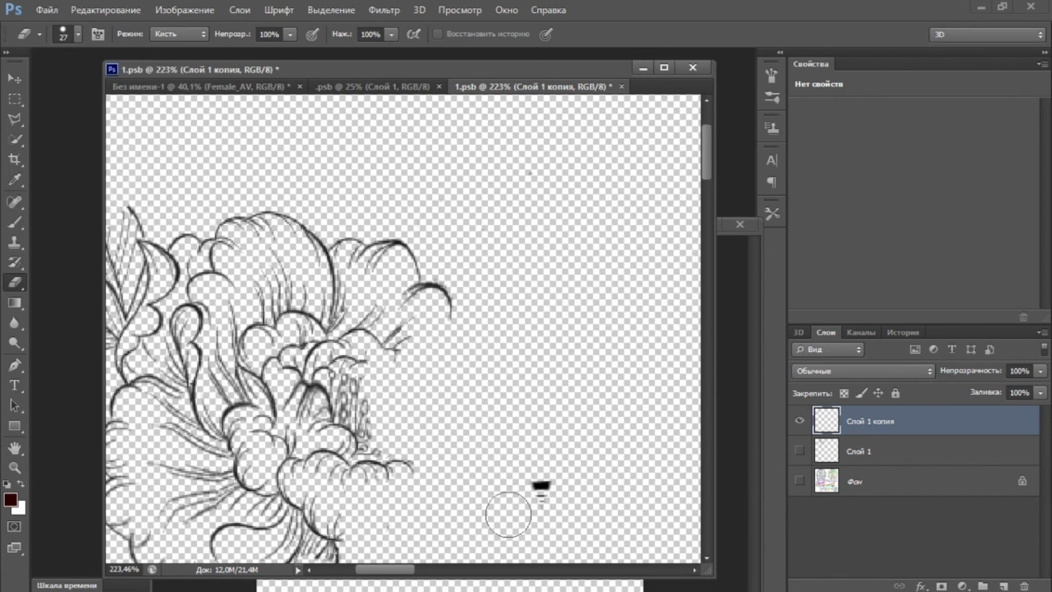
drag(707, 164, 706, 186)
click(799, 450)
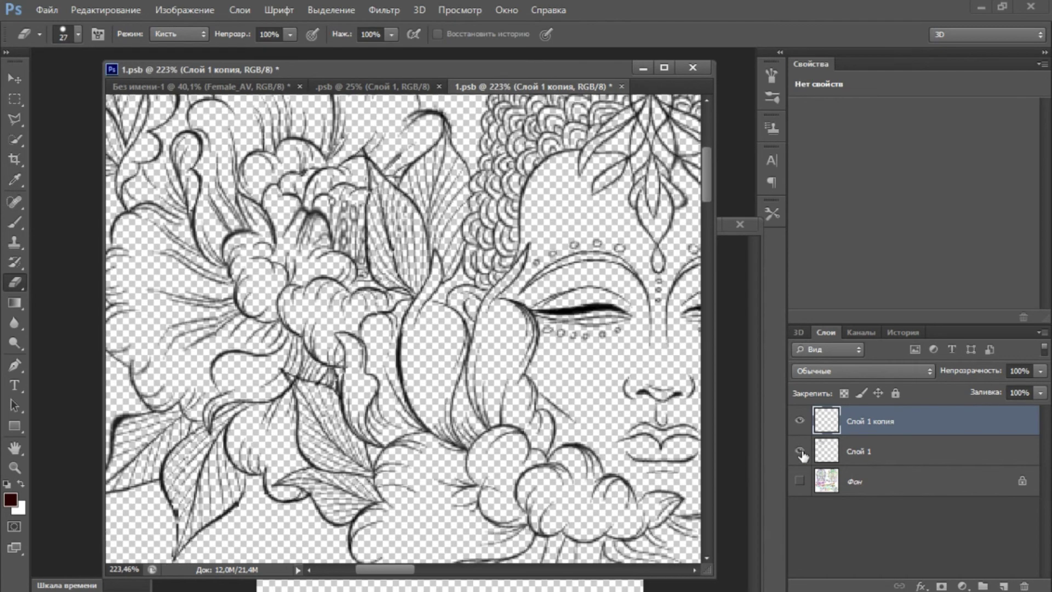
click(799, 451)
- Group the line-art layer and its copy into Группа 1
key(z)
key(ctrl+0)
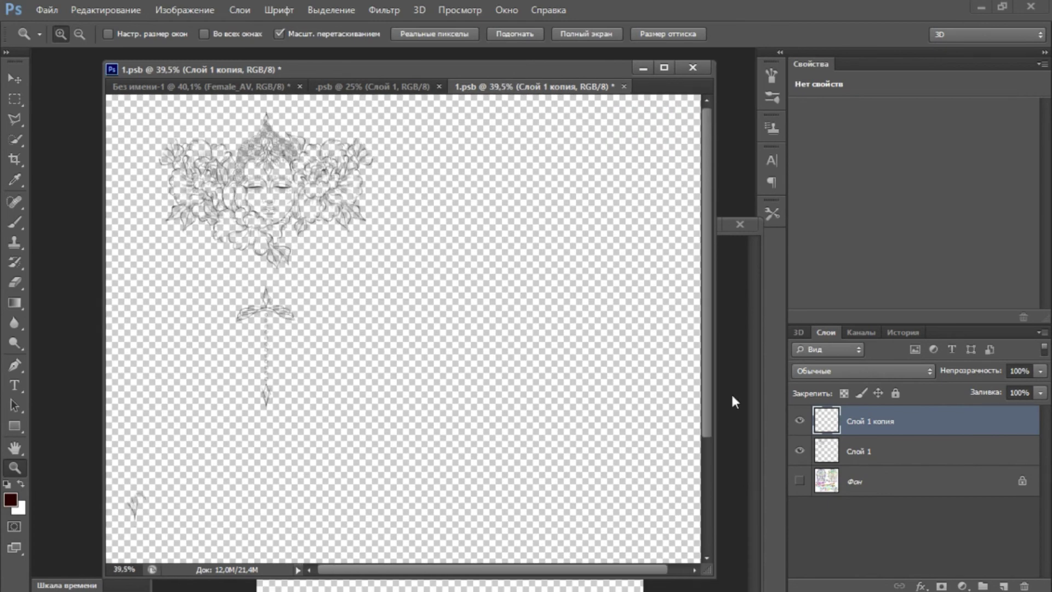
click(983, 585)
click(871, 438)
shift+click(871, 469)
mouse_move(871, 468)
mouse_down()
mouse_move(875, 426)
mouse_move(1003, 586)
mouse_up()
- Hide the original group and merge the group copy into a single layer
click(800, 445)
right_click(851, 423)
click(876, 258)
mouse_move(258, 216)
mouse_down()
mouse_move(301, 216)
mouse_move(282, 216)
mouse_up()
- Soften the merged layer with Gaussian Blur, duplicate it as Группа 1 копия 2, and toggle the template background
click(383, 10)
mouse_move(400, 210)
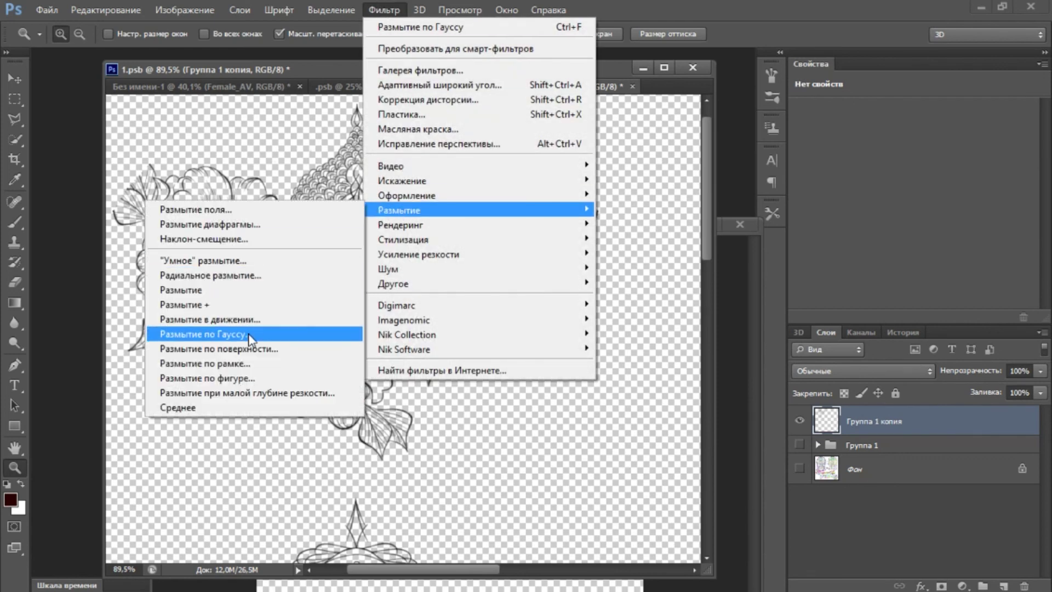
click(230, 333)
click(745, 158)
drag(877, 421, 1003, 585)
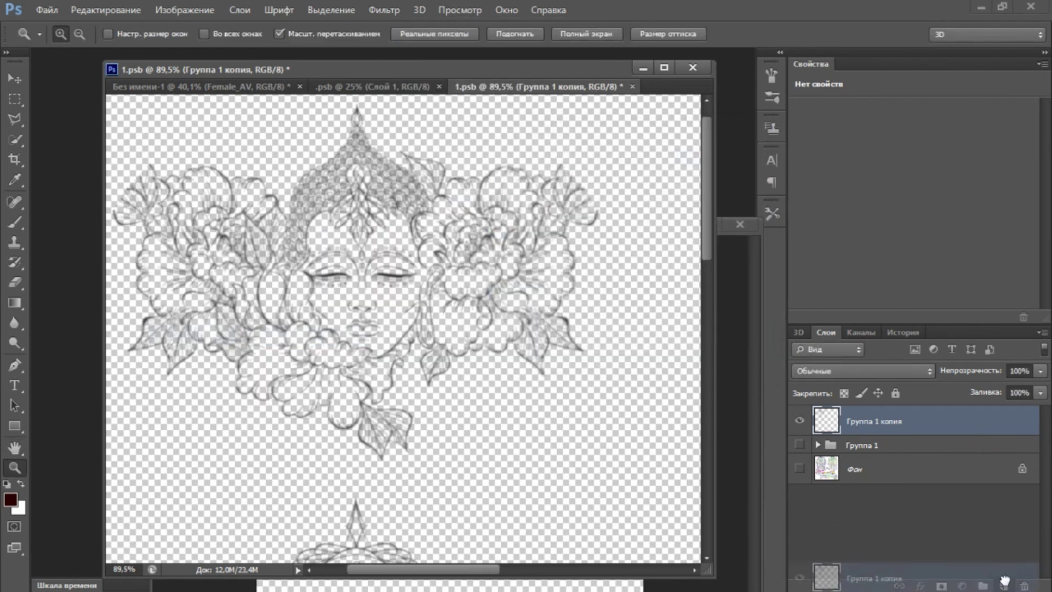
drag(584, 404, 535, 400)
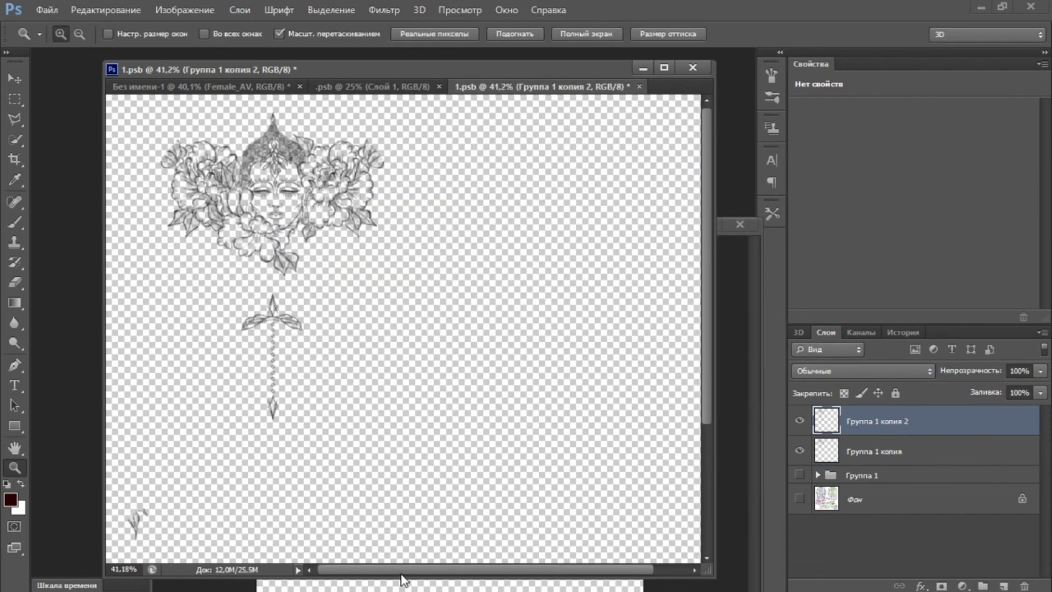
click(799, 499)
key(ctrl+0)
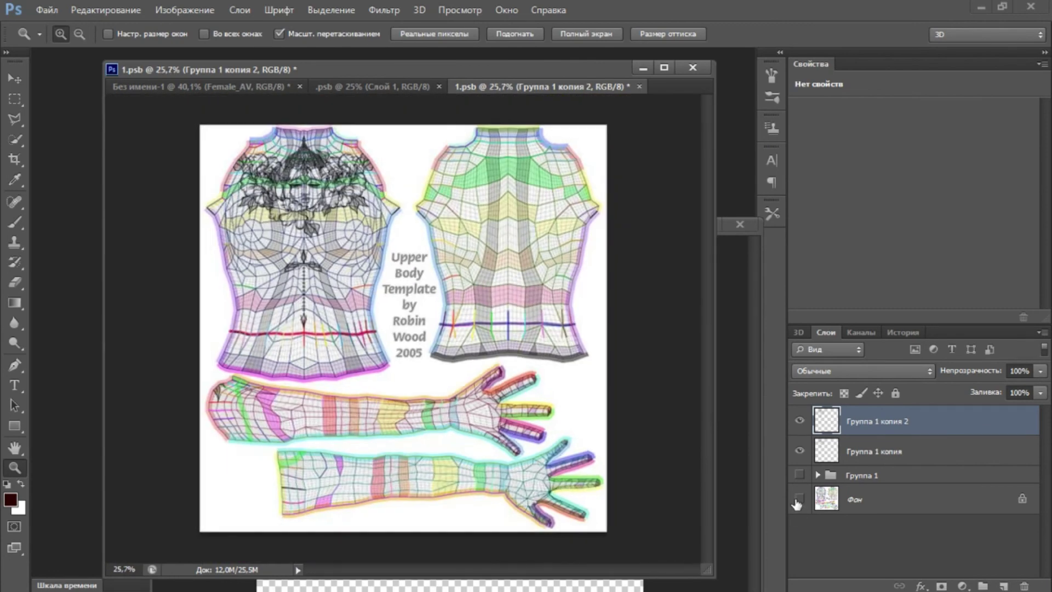
click(799, 499)
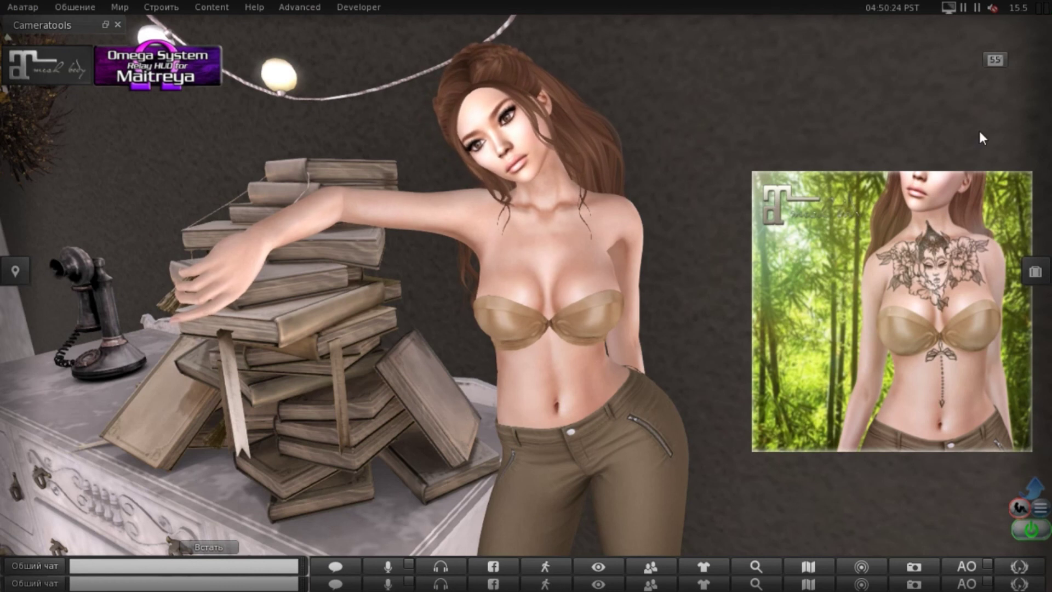
- Apply the Buddha tattoo to the tattoo layer from the applier HUD, then detach the applier
click(953, 222)
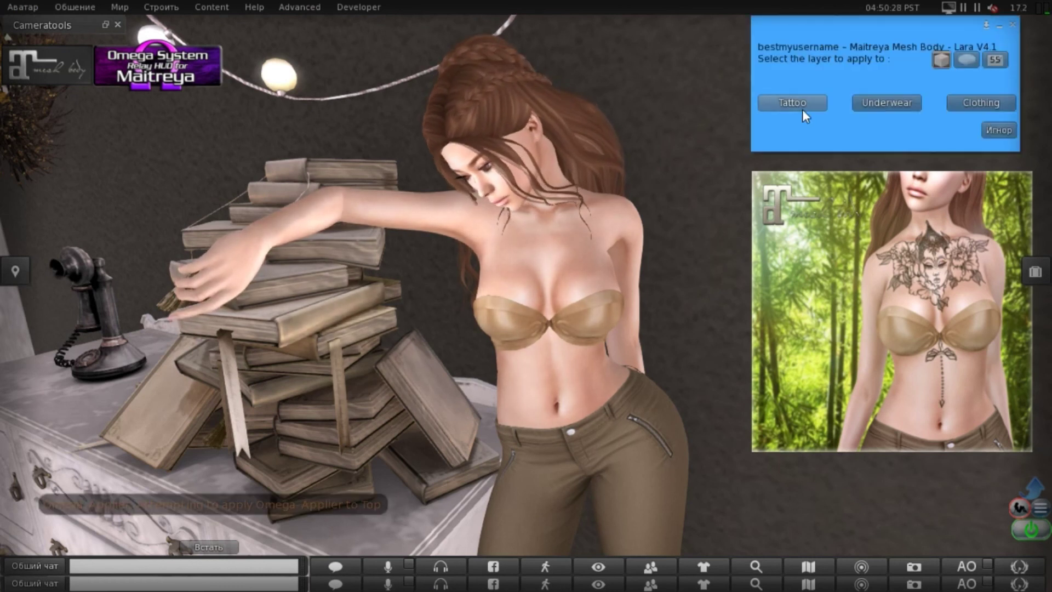
click(797, 104)
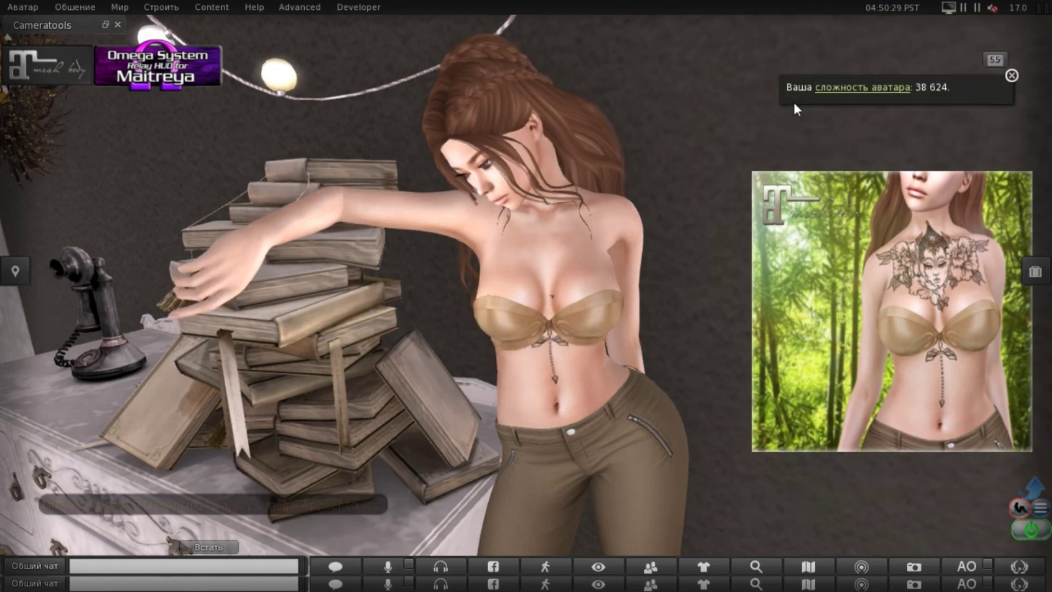
right_click(833, 183)
click(804, 183)
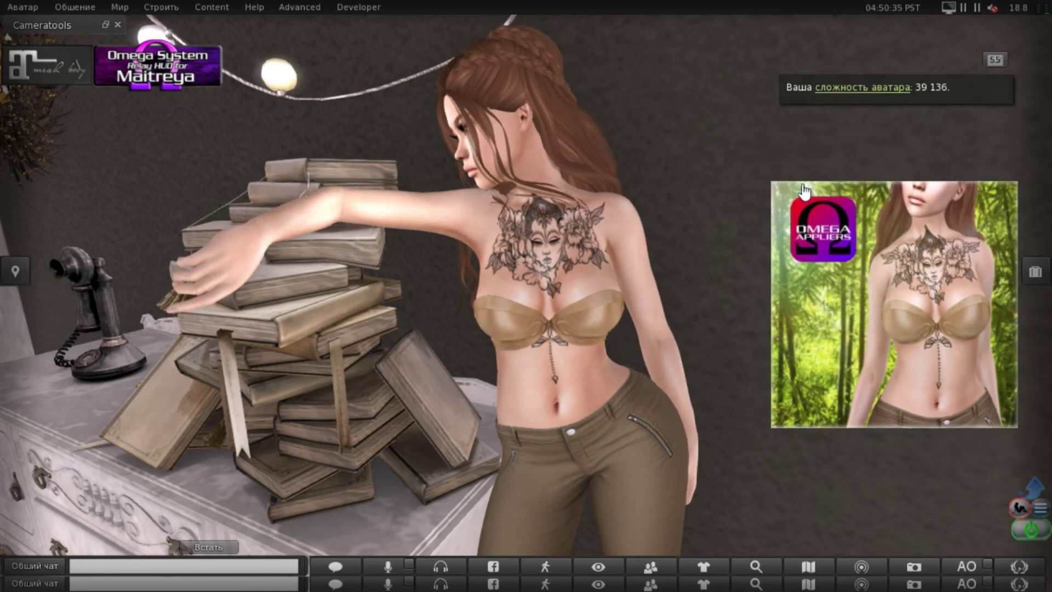
- Clear All Layers in the Maitreya body HUD's layer settings
click(92, 76)
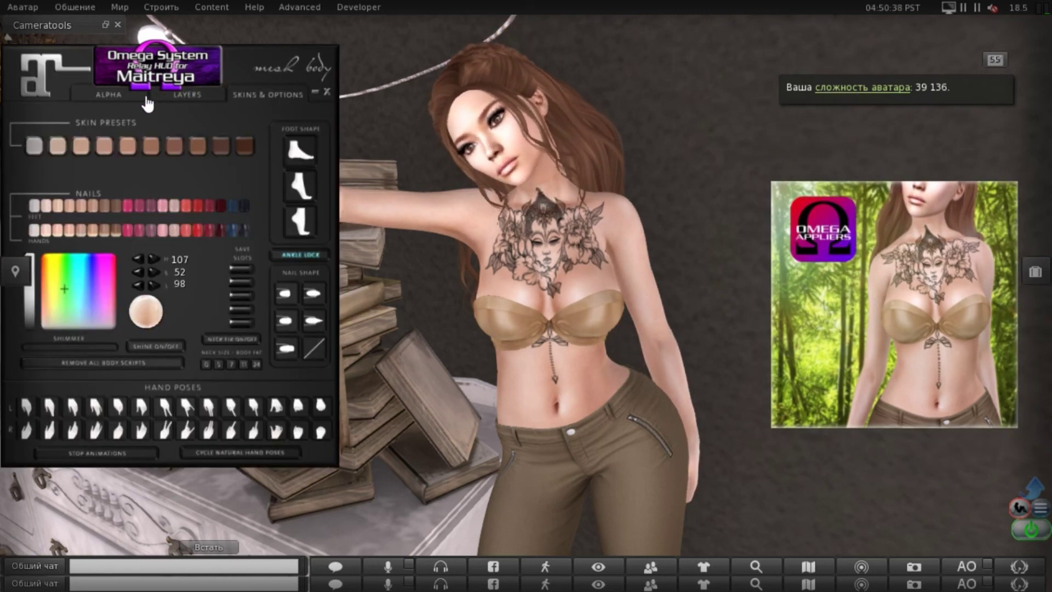
click(183, 94)
click(152, 195)
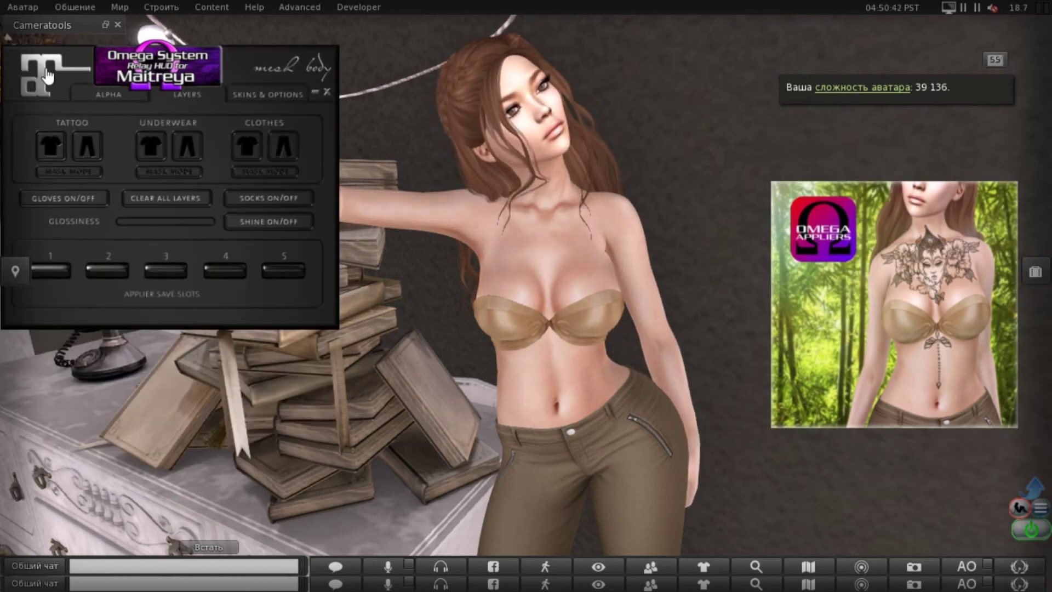
click(315, 92)
- Reapply the tattoo through Omega, then clear the Tattoo layer via the relay's Clear option
click(925, 258)
click(793, 102)
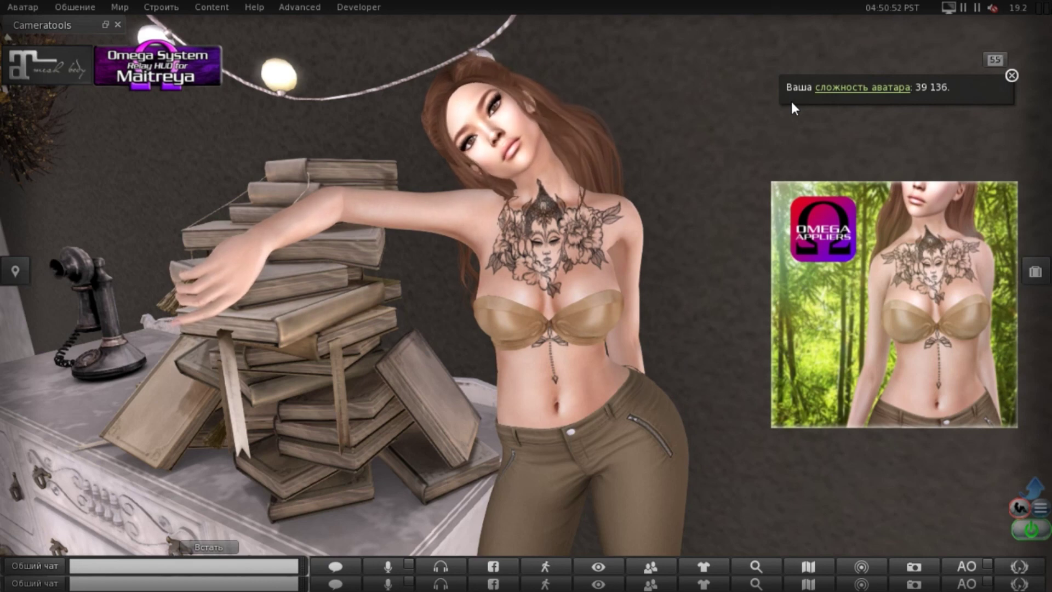
click(877, 236)
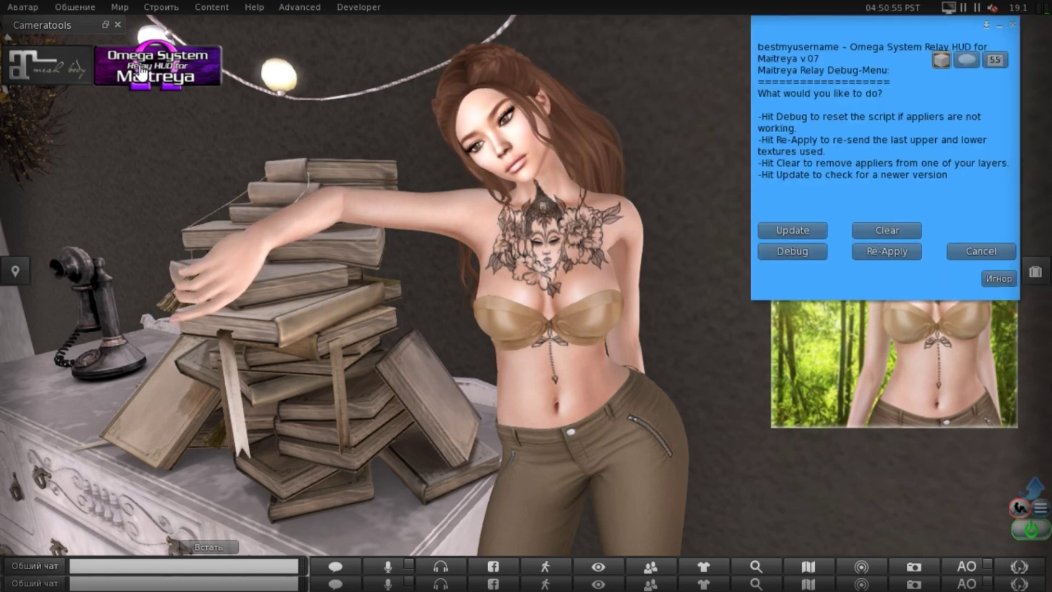
click(880, 232)
click(786, 103)
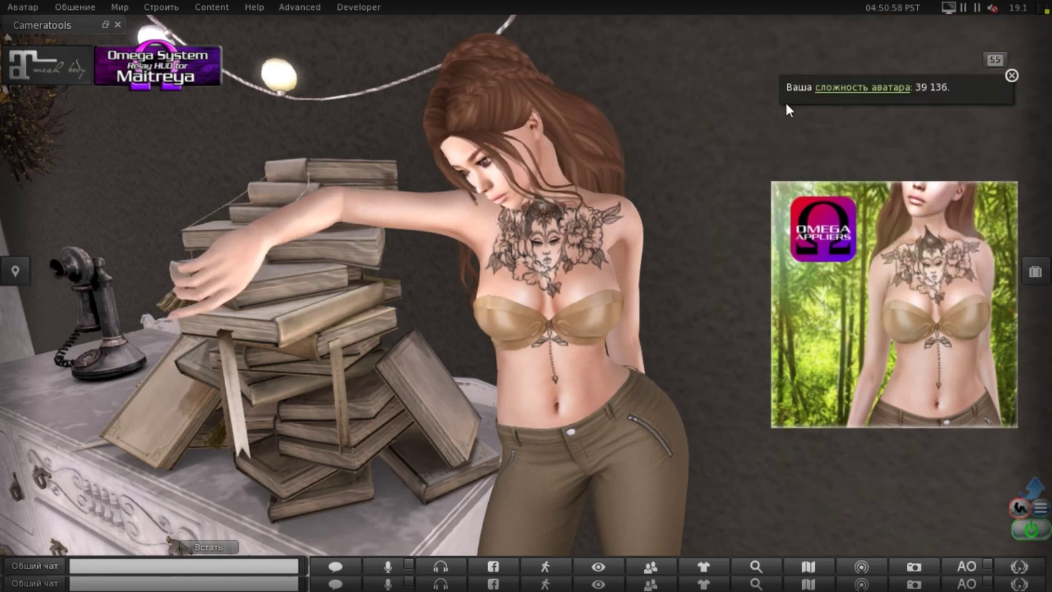